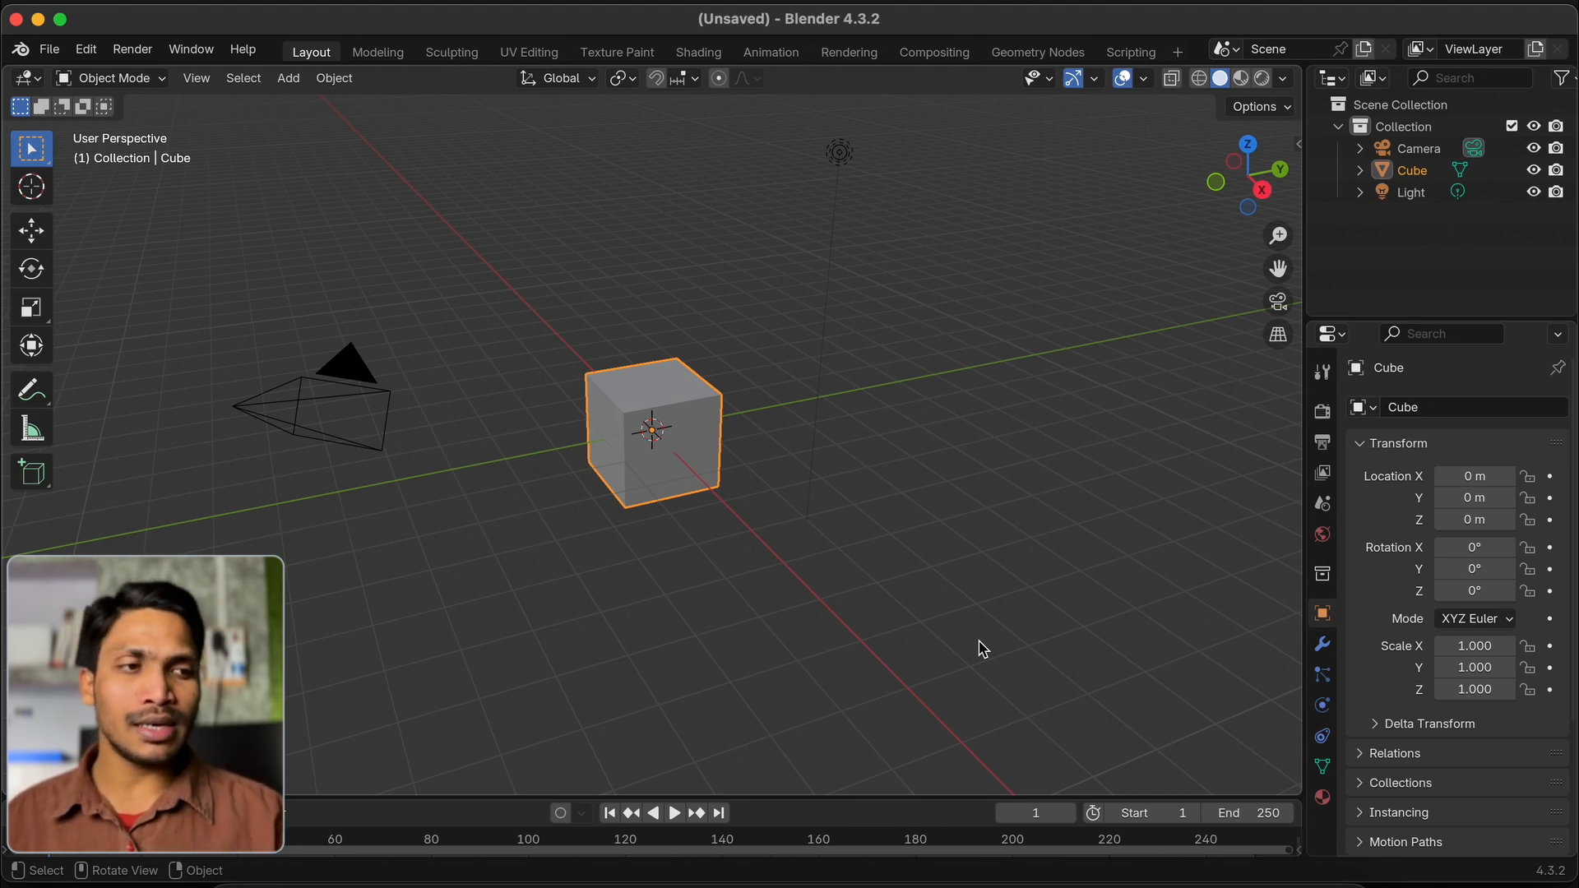
Delete all the default objects from the scene
key("a")
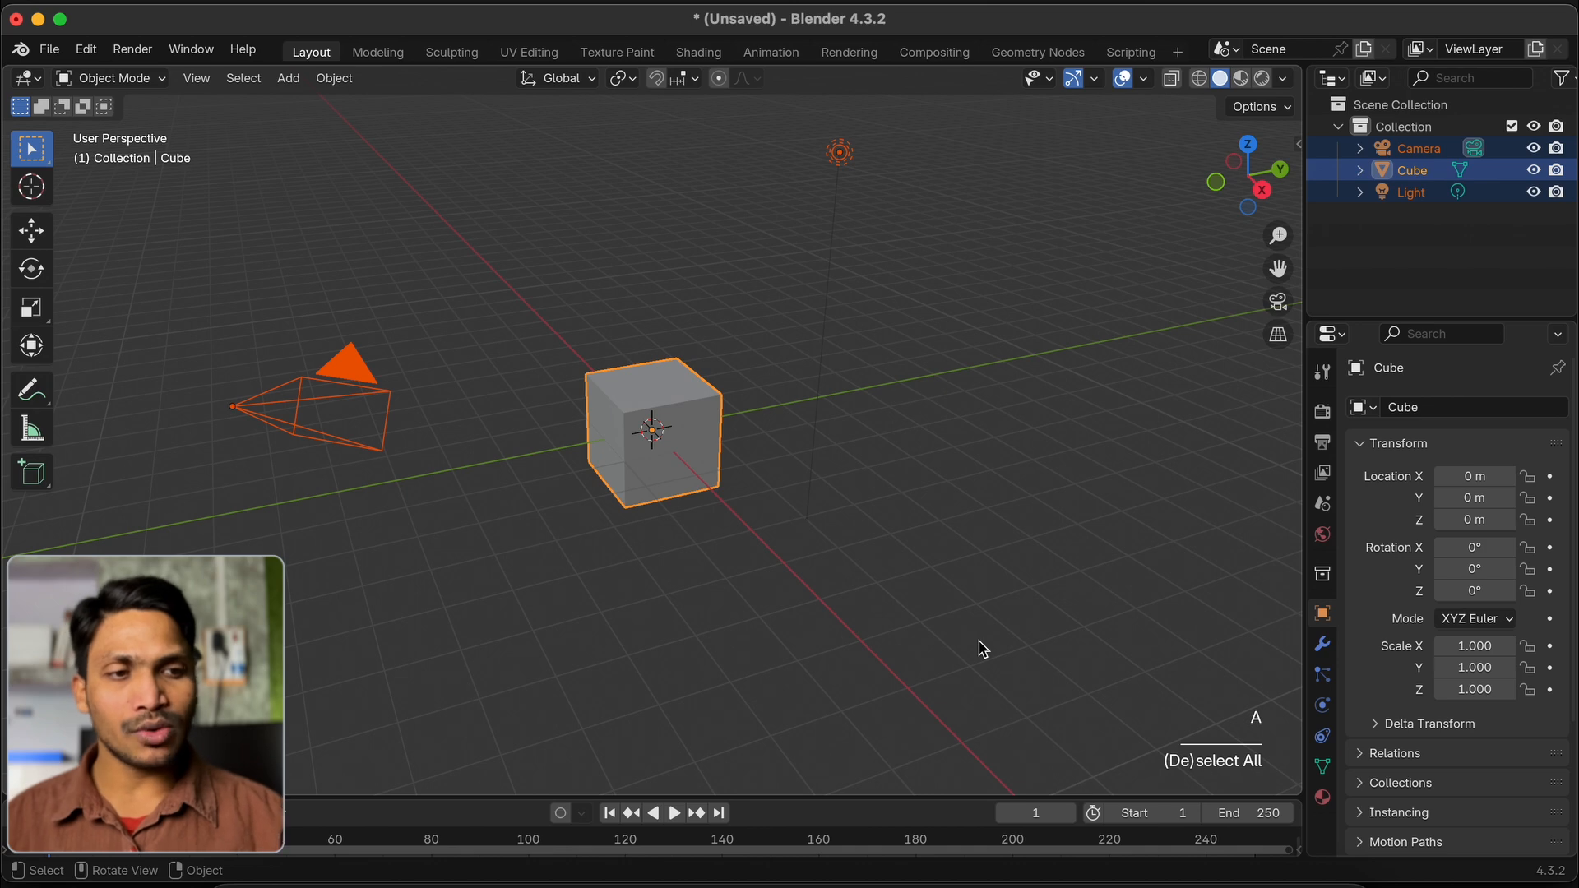
key("x")
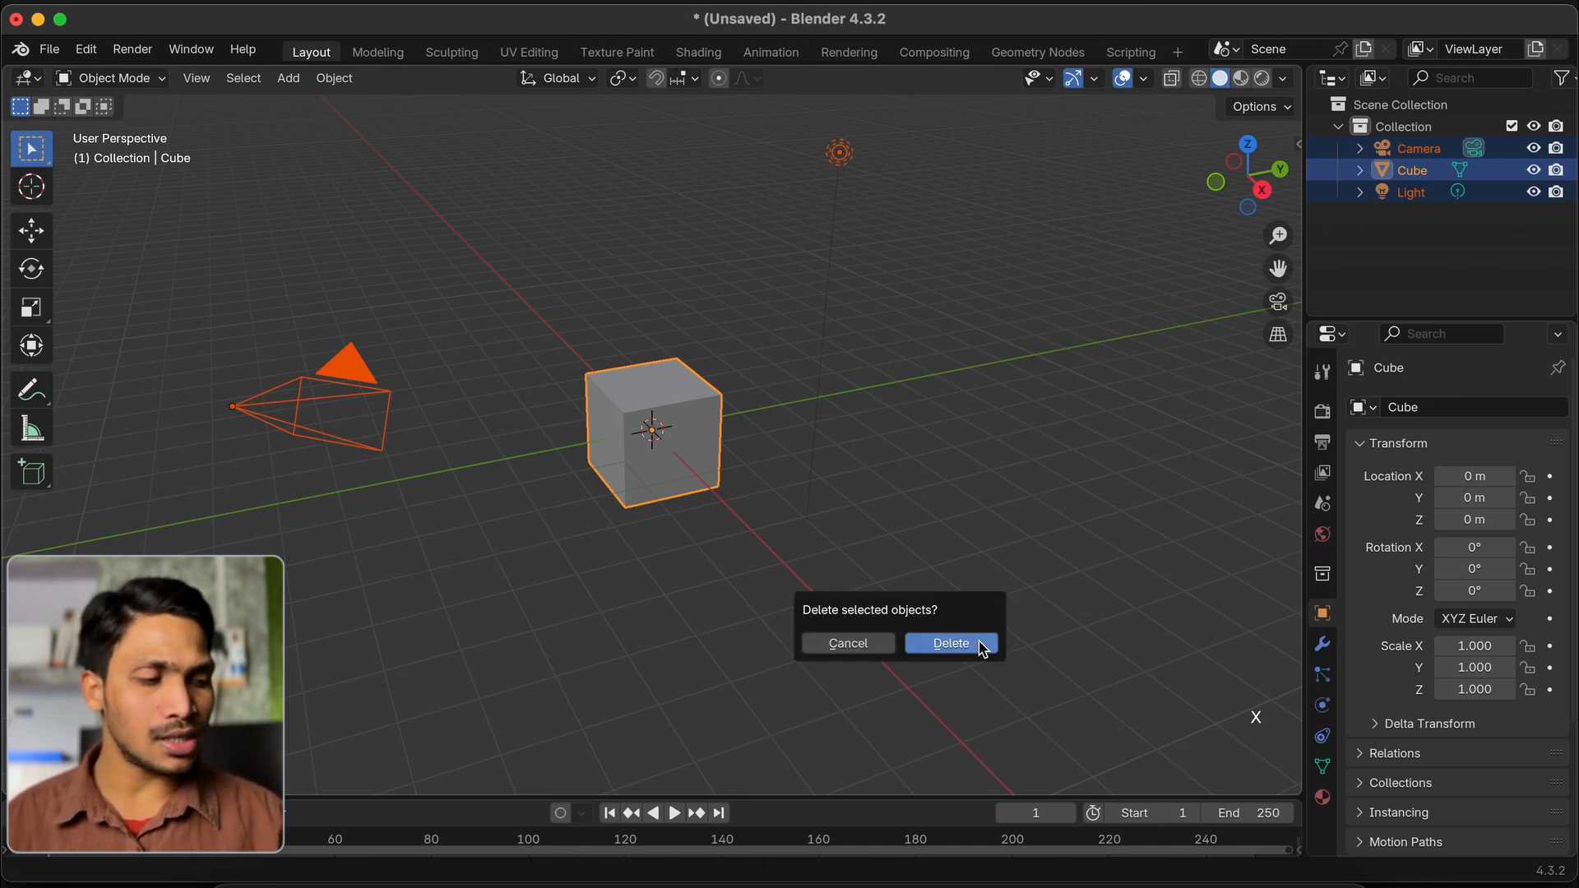
left_click(983, 649)
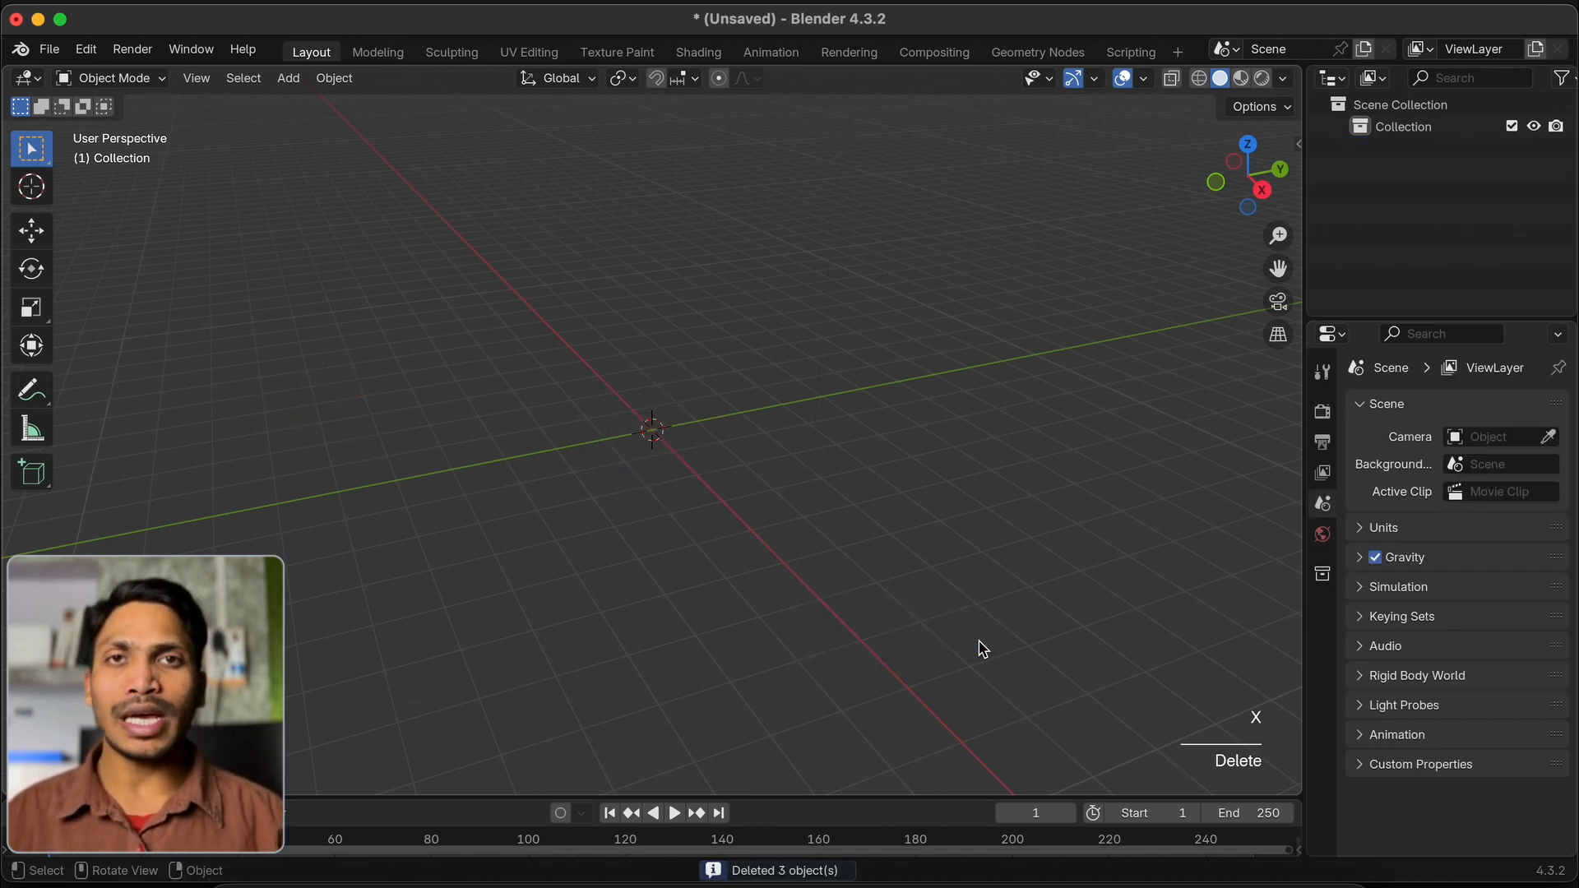
Add a Bézier curve and give it a Screw modifier
key("shift+a")
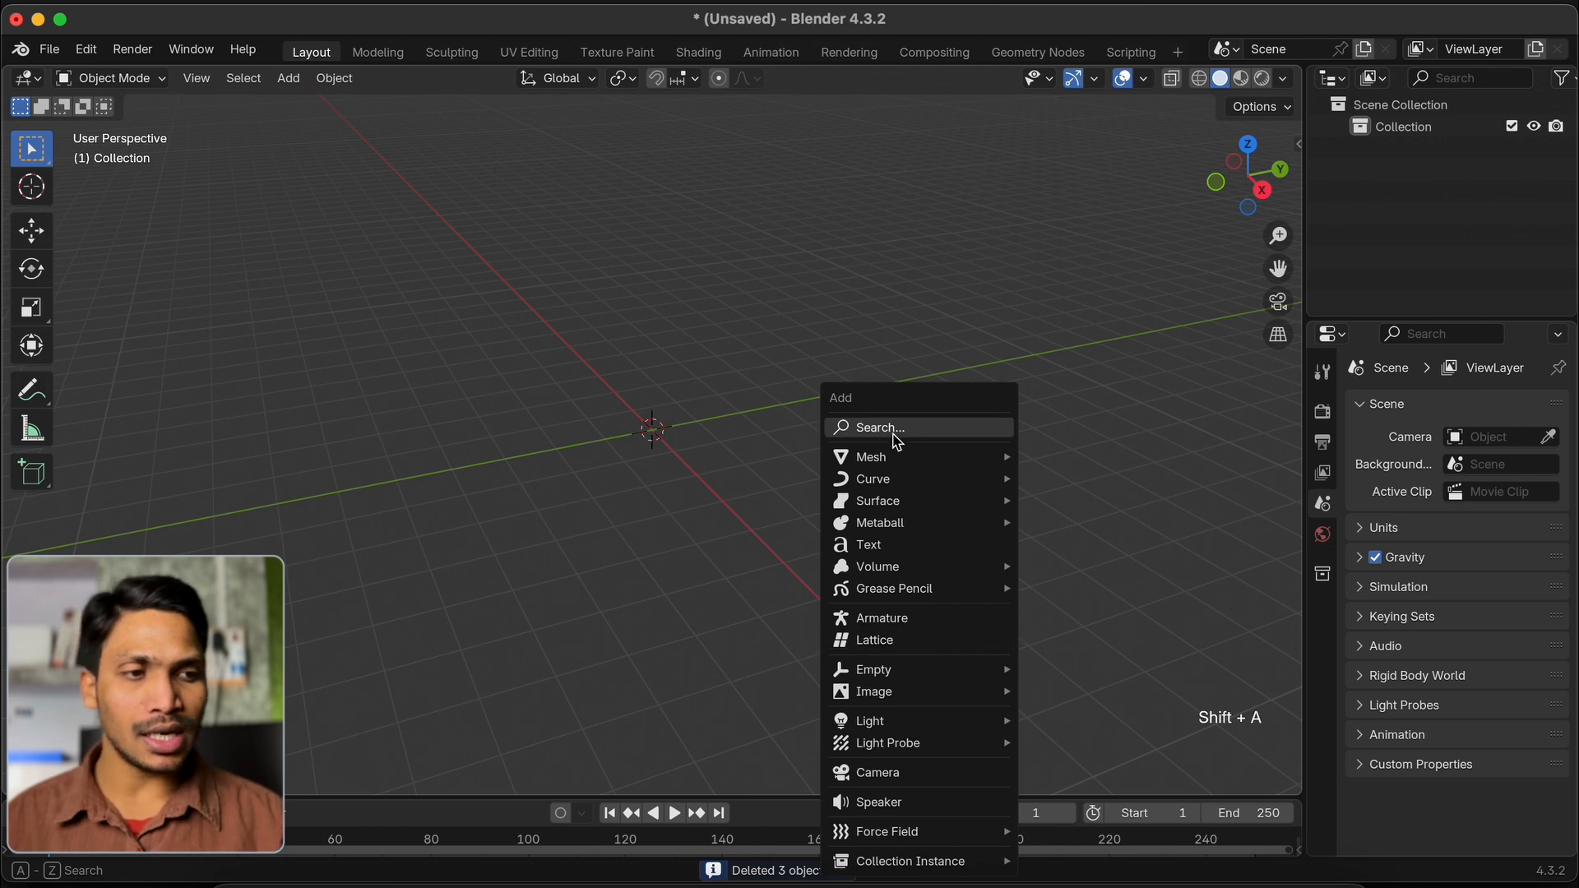
mouse_move(1014, 488)
left_click(1078, 482)
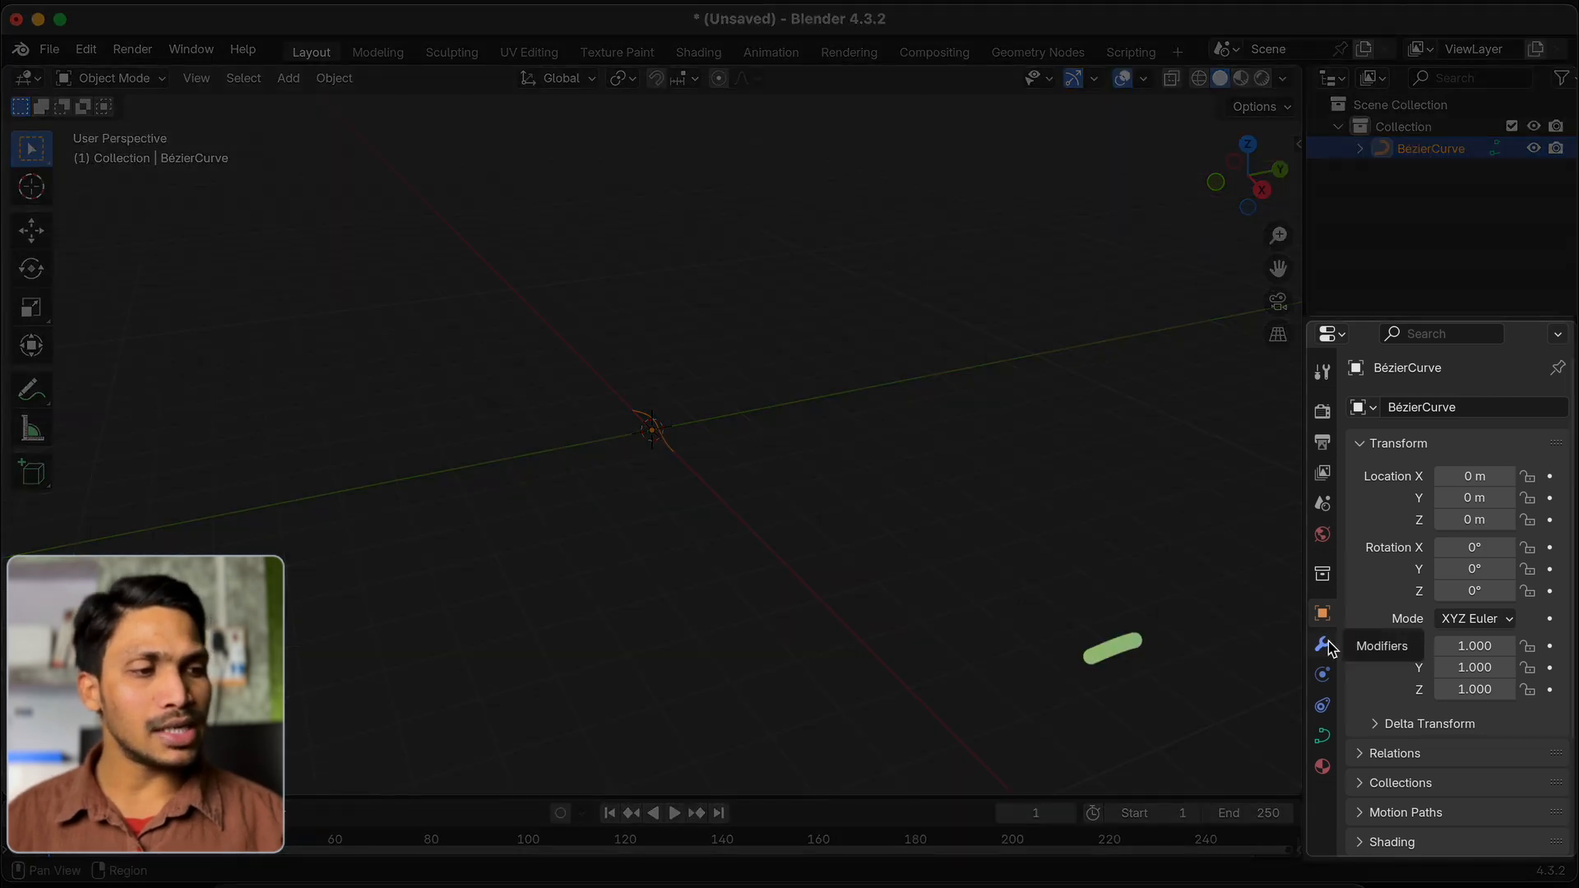
left_click(1324, 645)
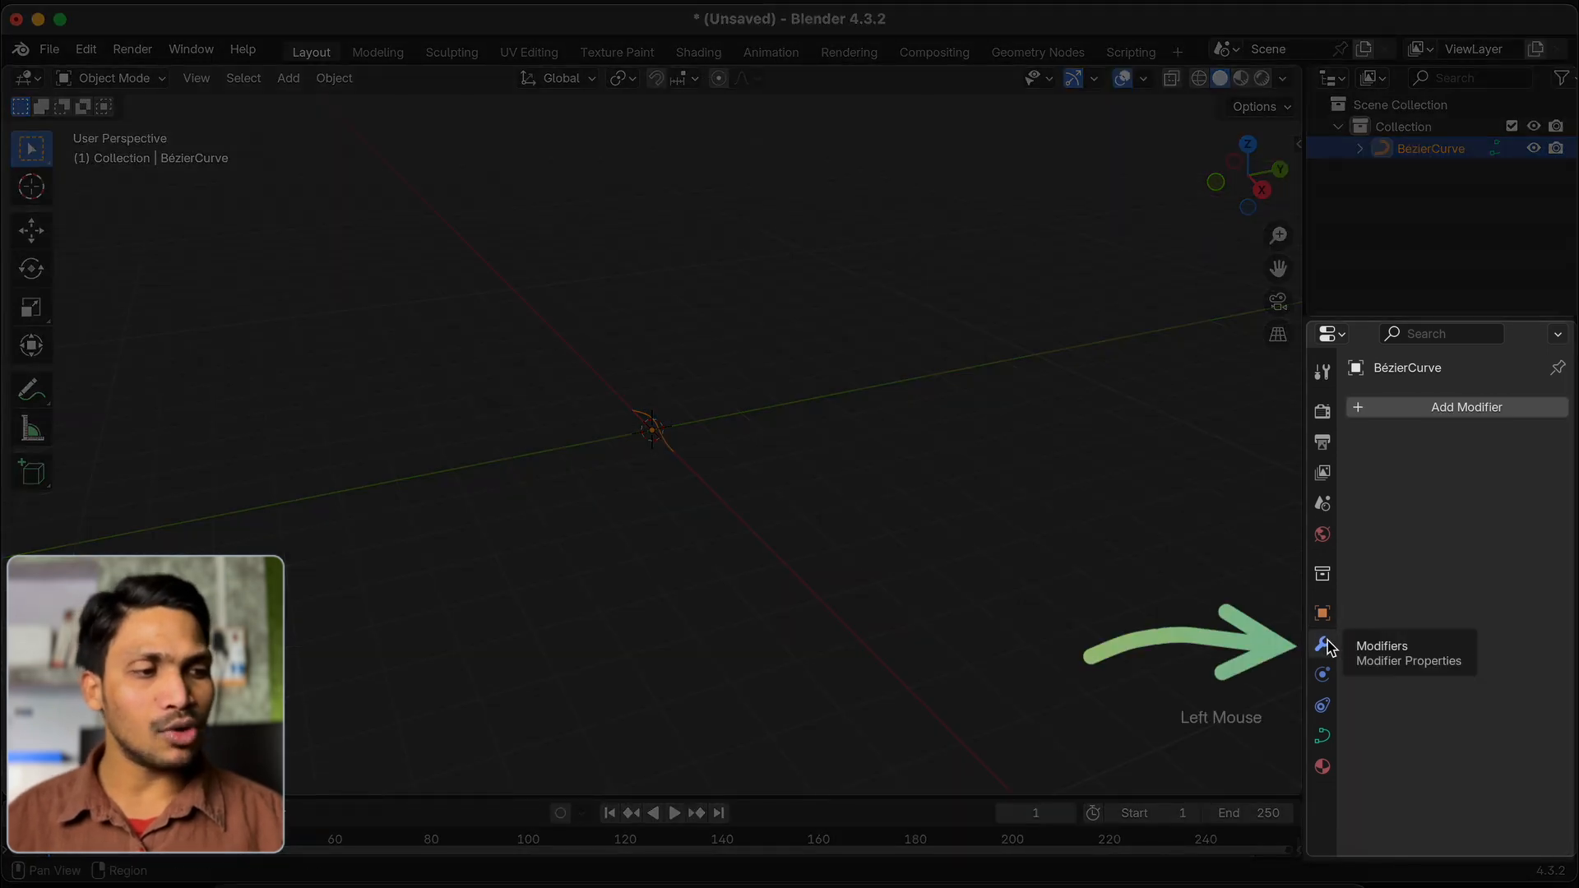
left_click(1452, 414)
mouse_move(1372, 418)
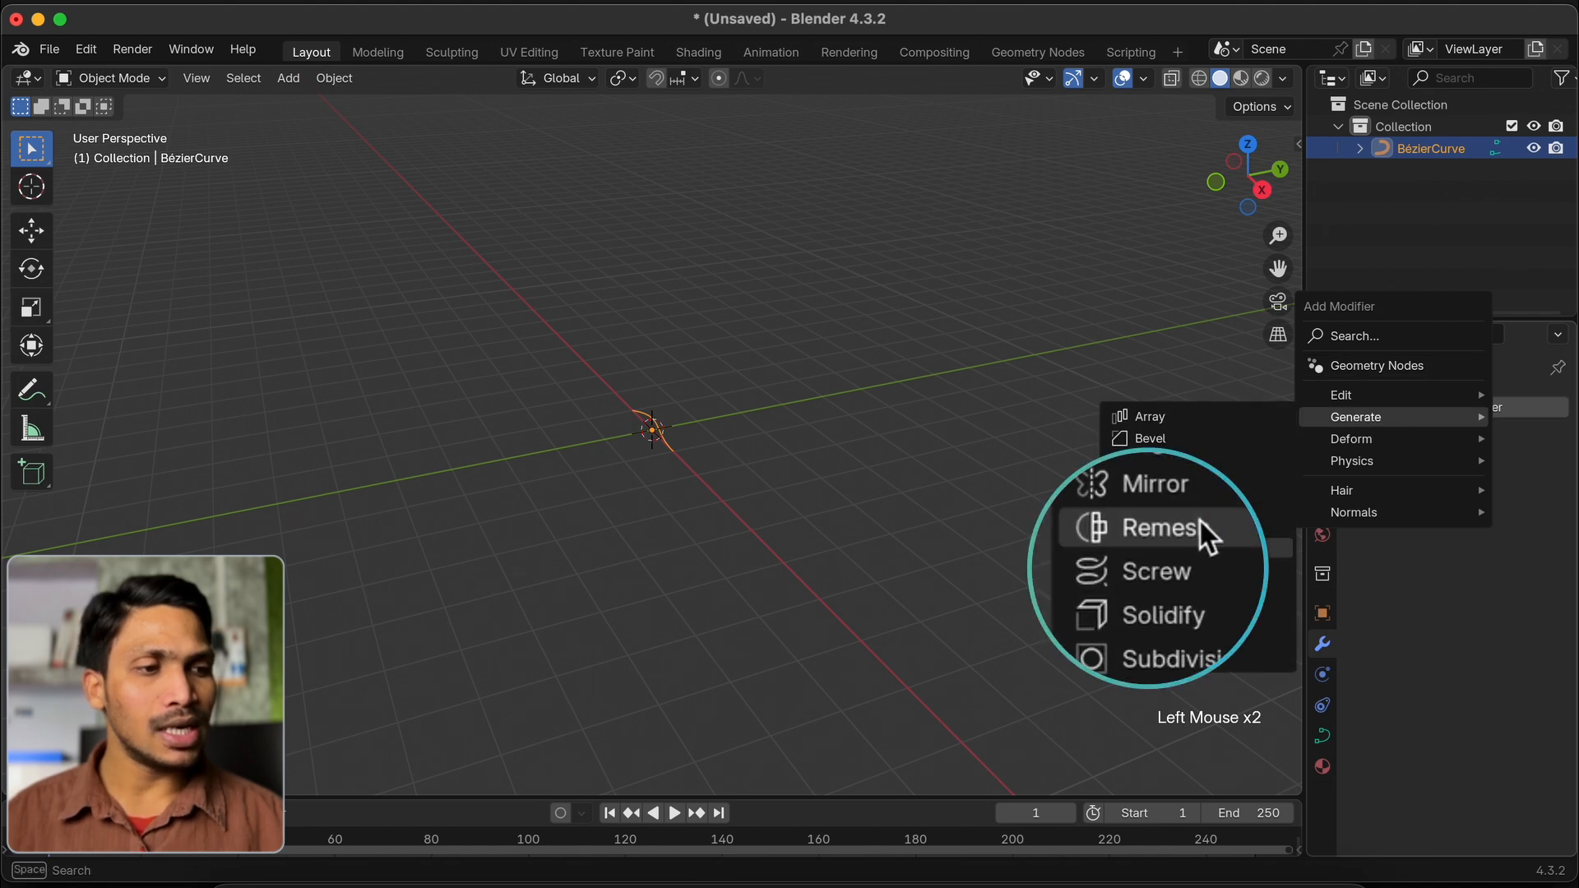
left_click(1178, 570)
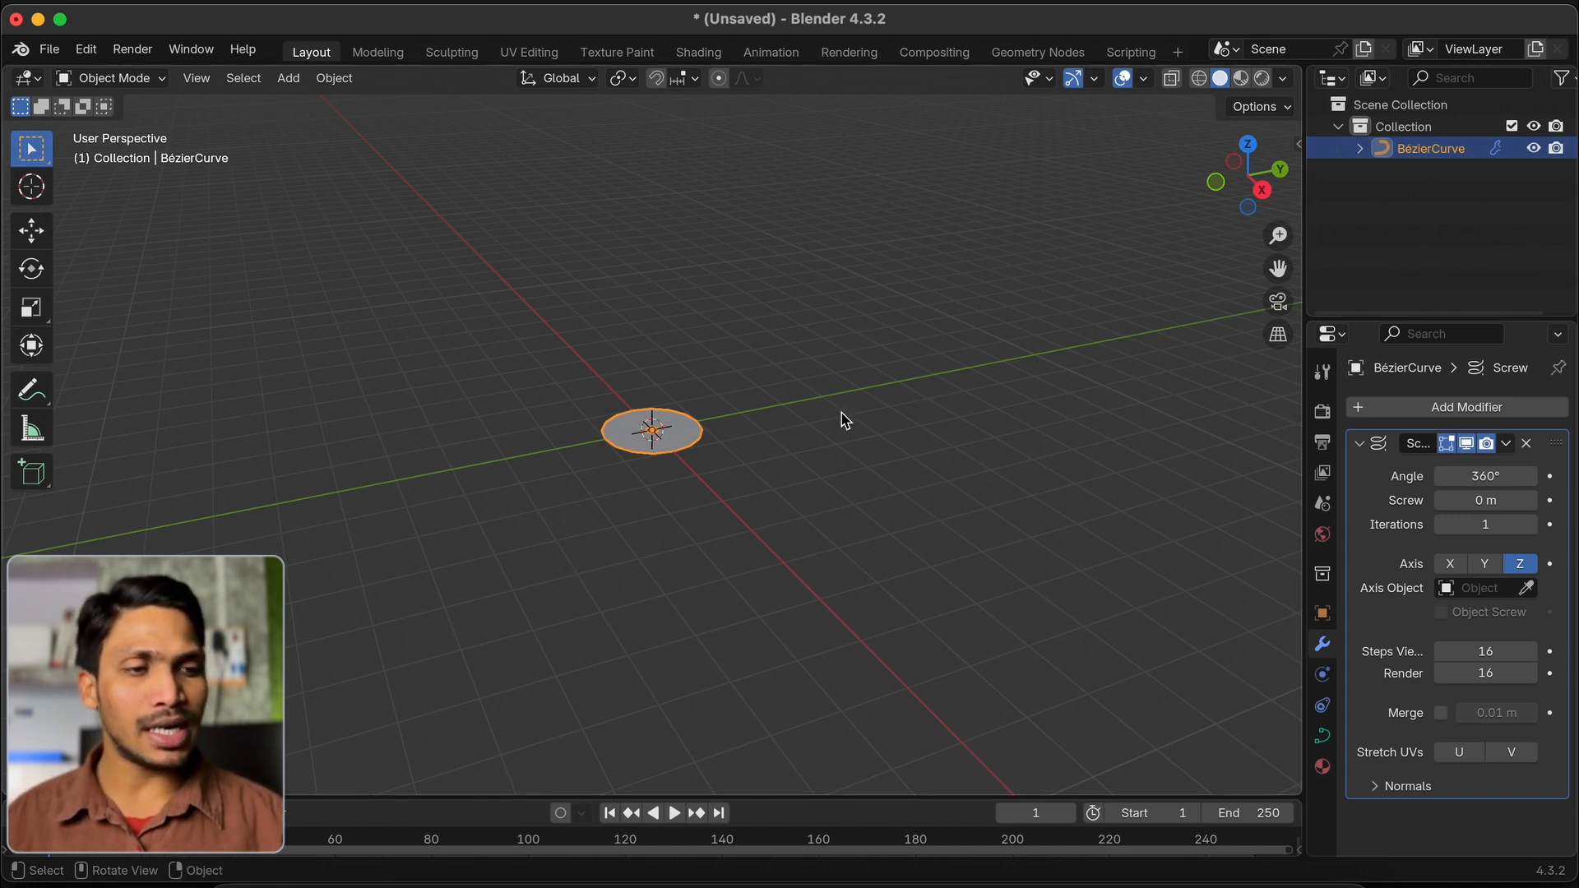
In Edit Mode, draw a freehand goblet profile in the front view, from the base at the origin up to the rim
key("Tab")
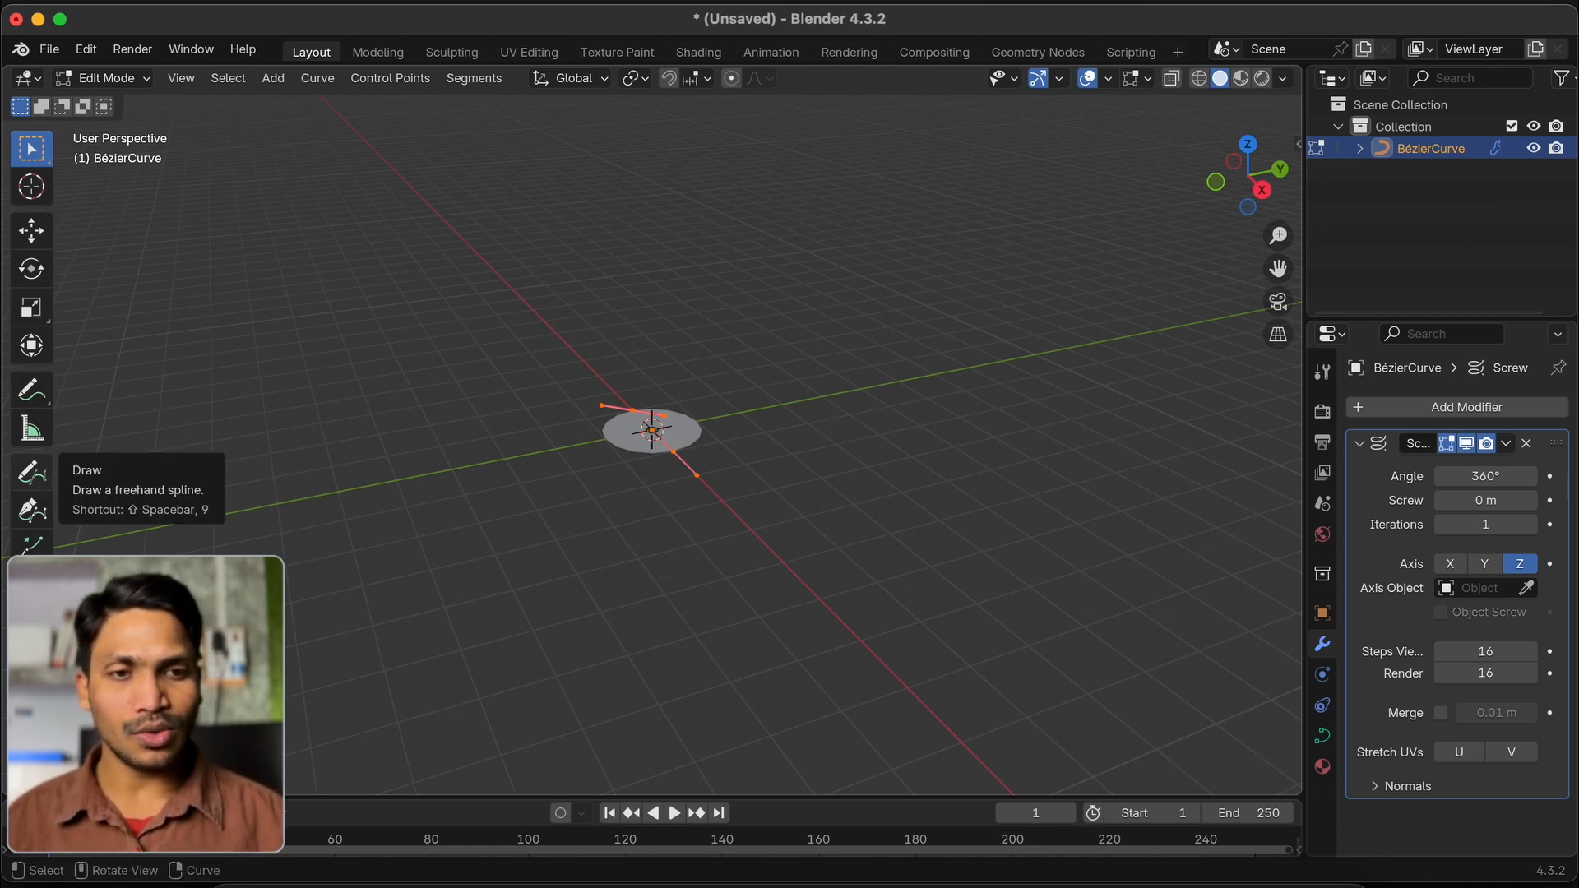
left_click(31, 473)
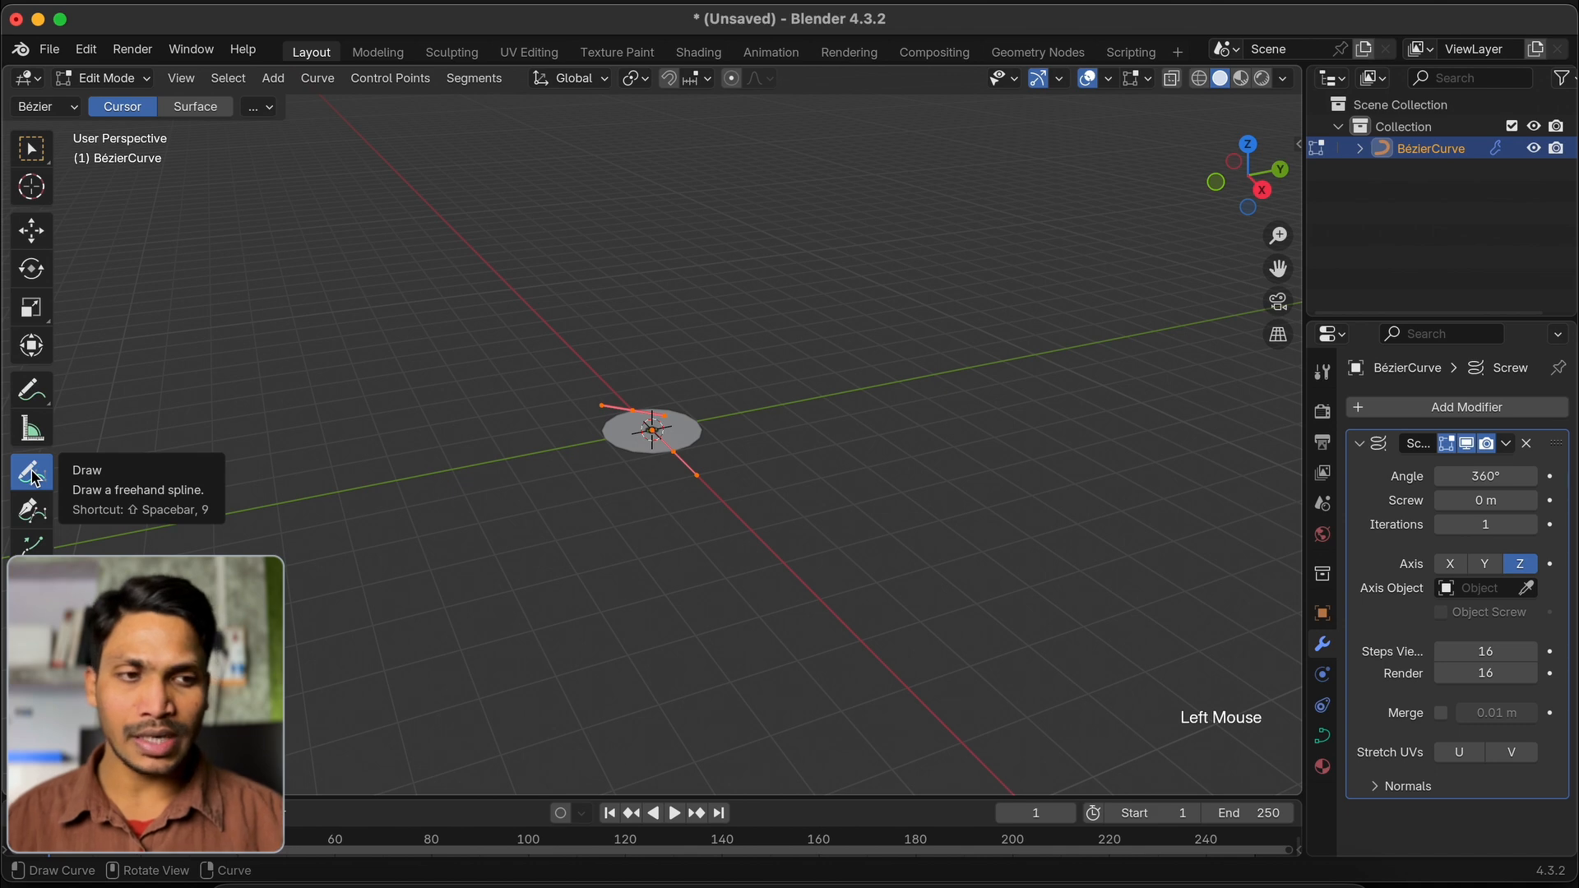
key("KP_1")
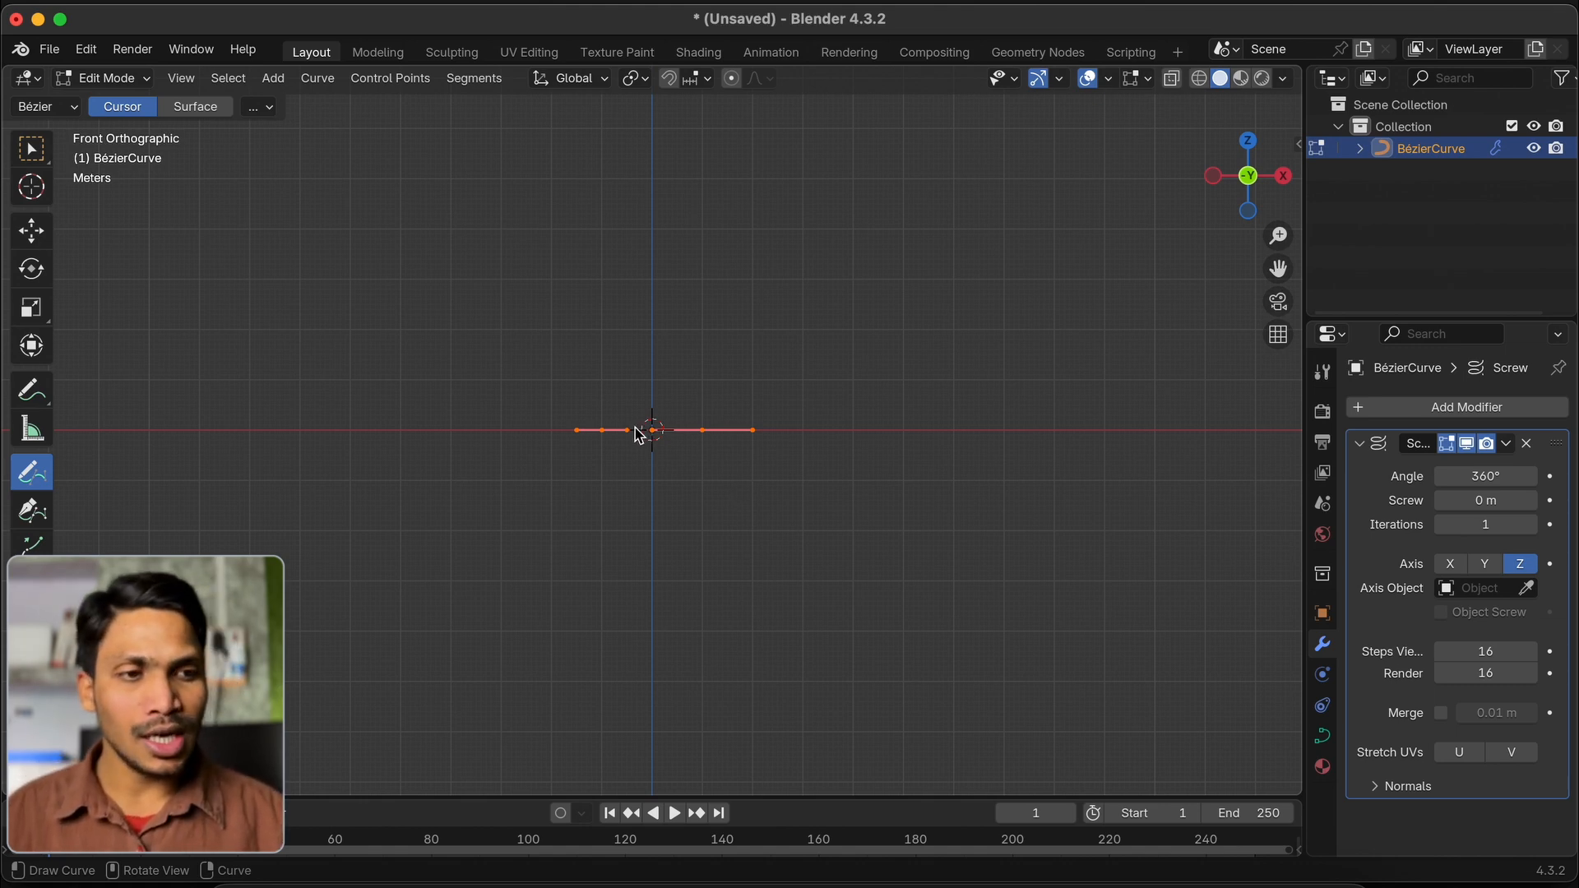
mouse_move(638, 433)
left_mouse_down()
mouse_move(634, 353)
mouse_move(594, 349)
mouse_move(568, 311)
mouse_move(564, 231)
left_mouse_up()
middle_click_drag(773, 381, 773, 384)
key("Tab")
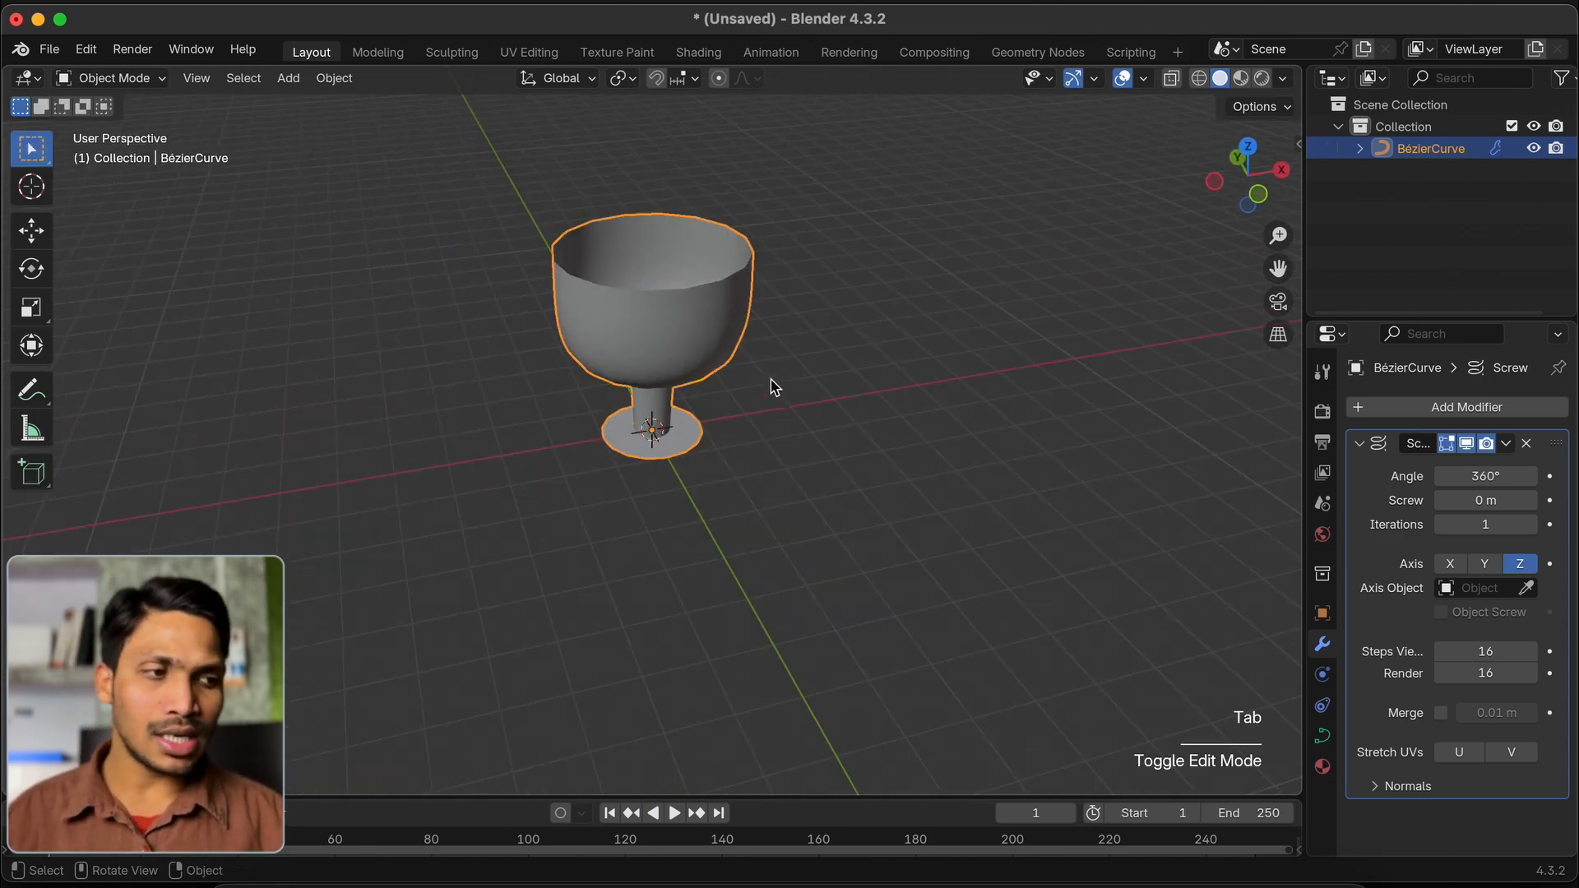
Try to apply the Screw modifier on the goblet curve
left_click(1506, 443)
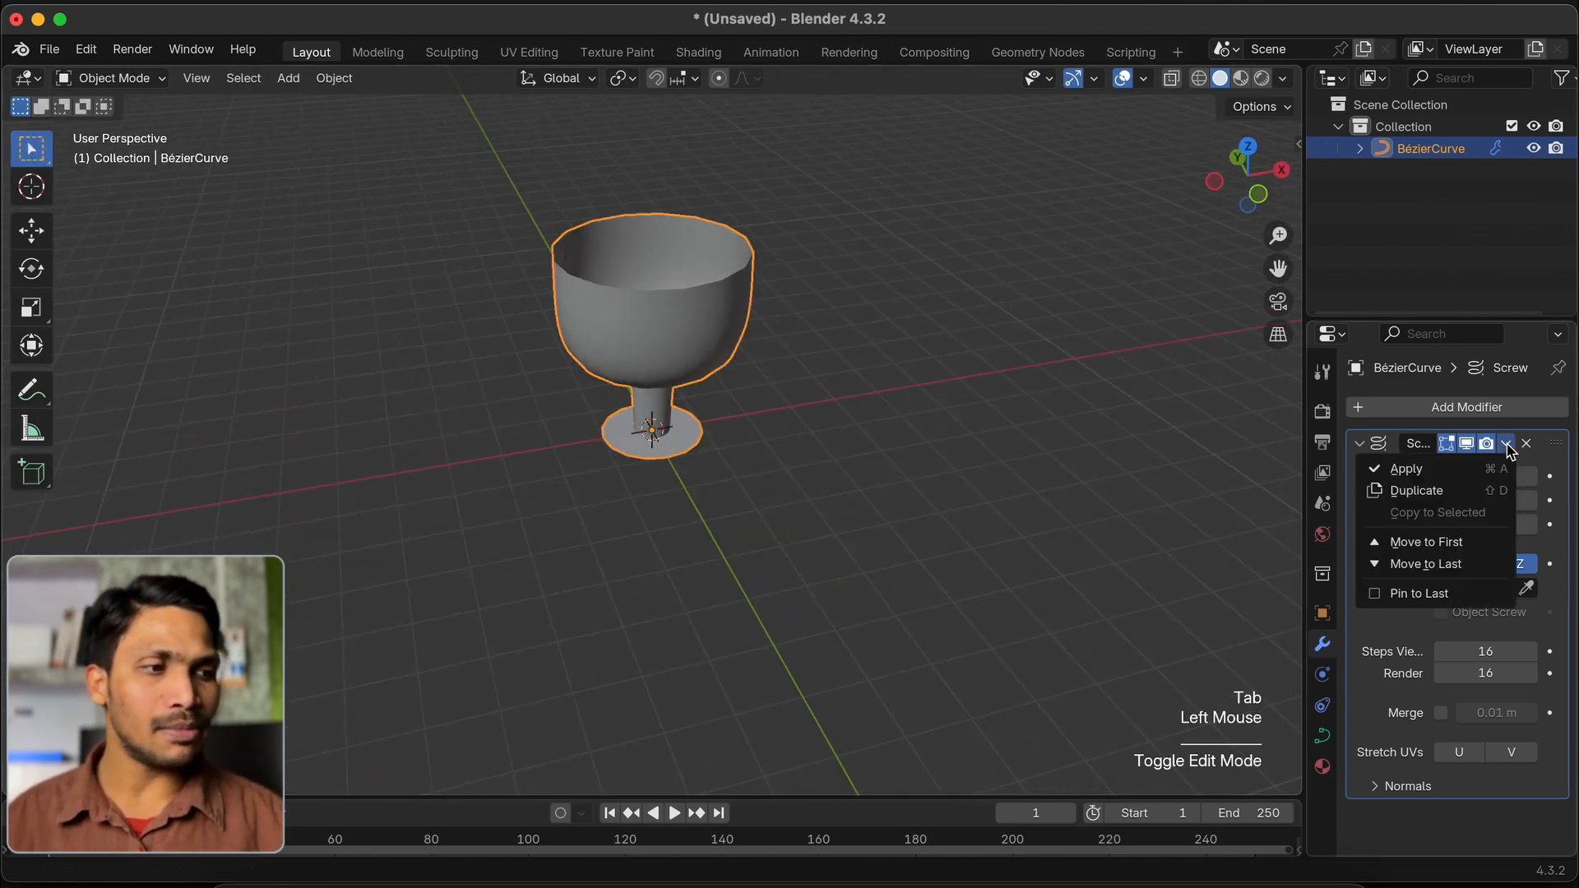
left_click(1460, 476)
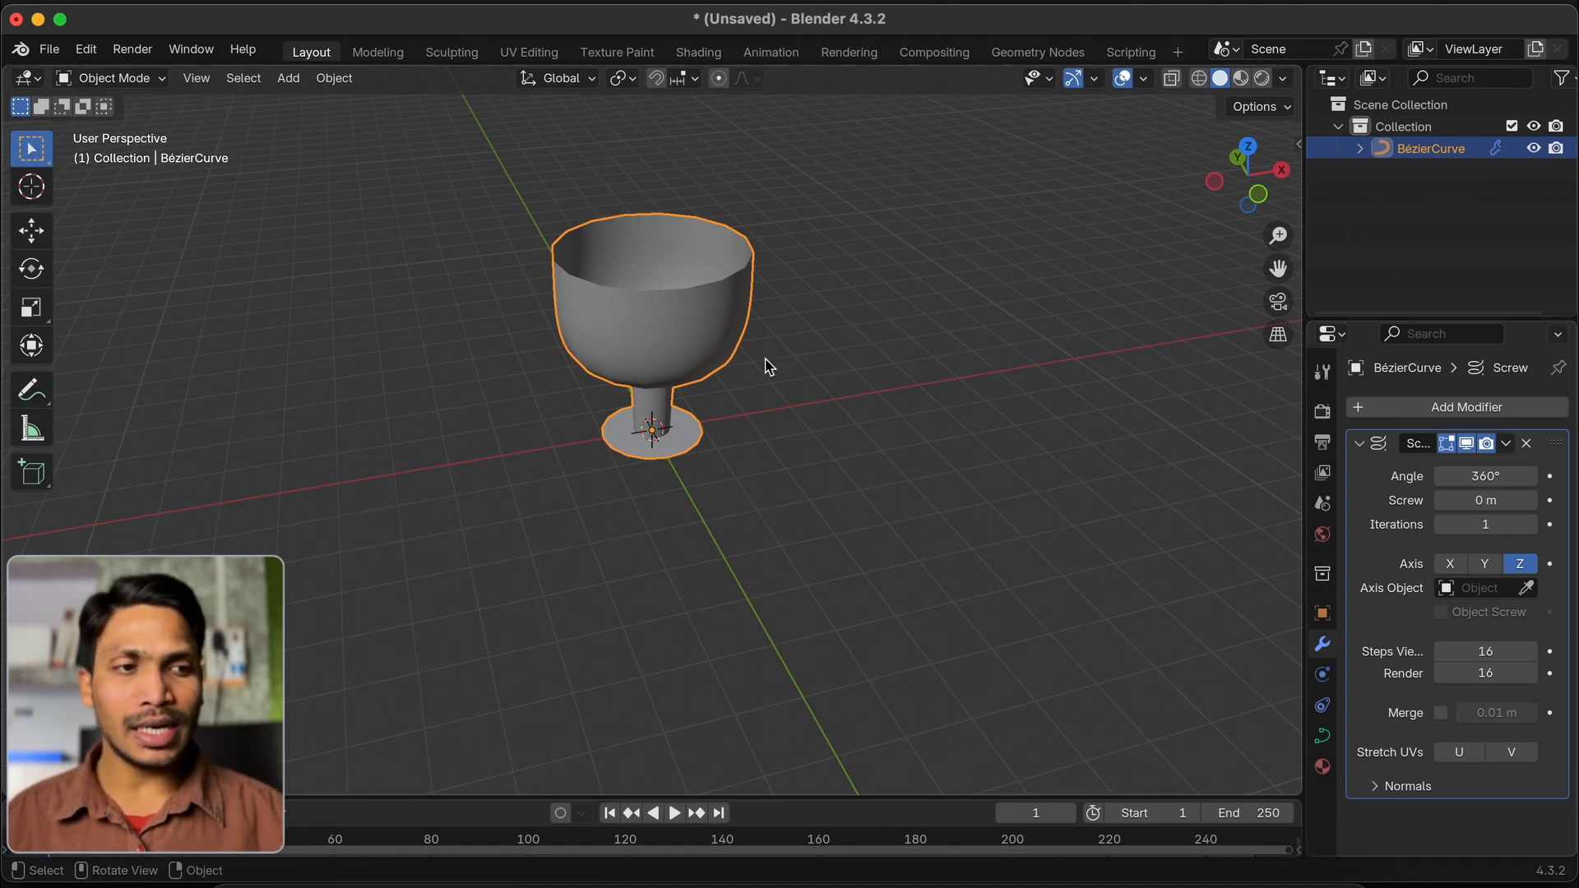
Convert the goblet using the operator search and undo the conversion
key("F3")
type("conv")
key("Return")
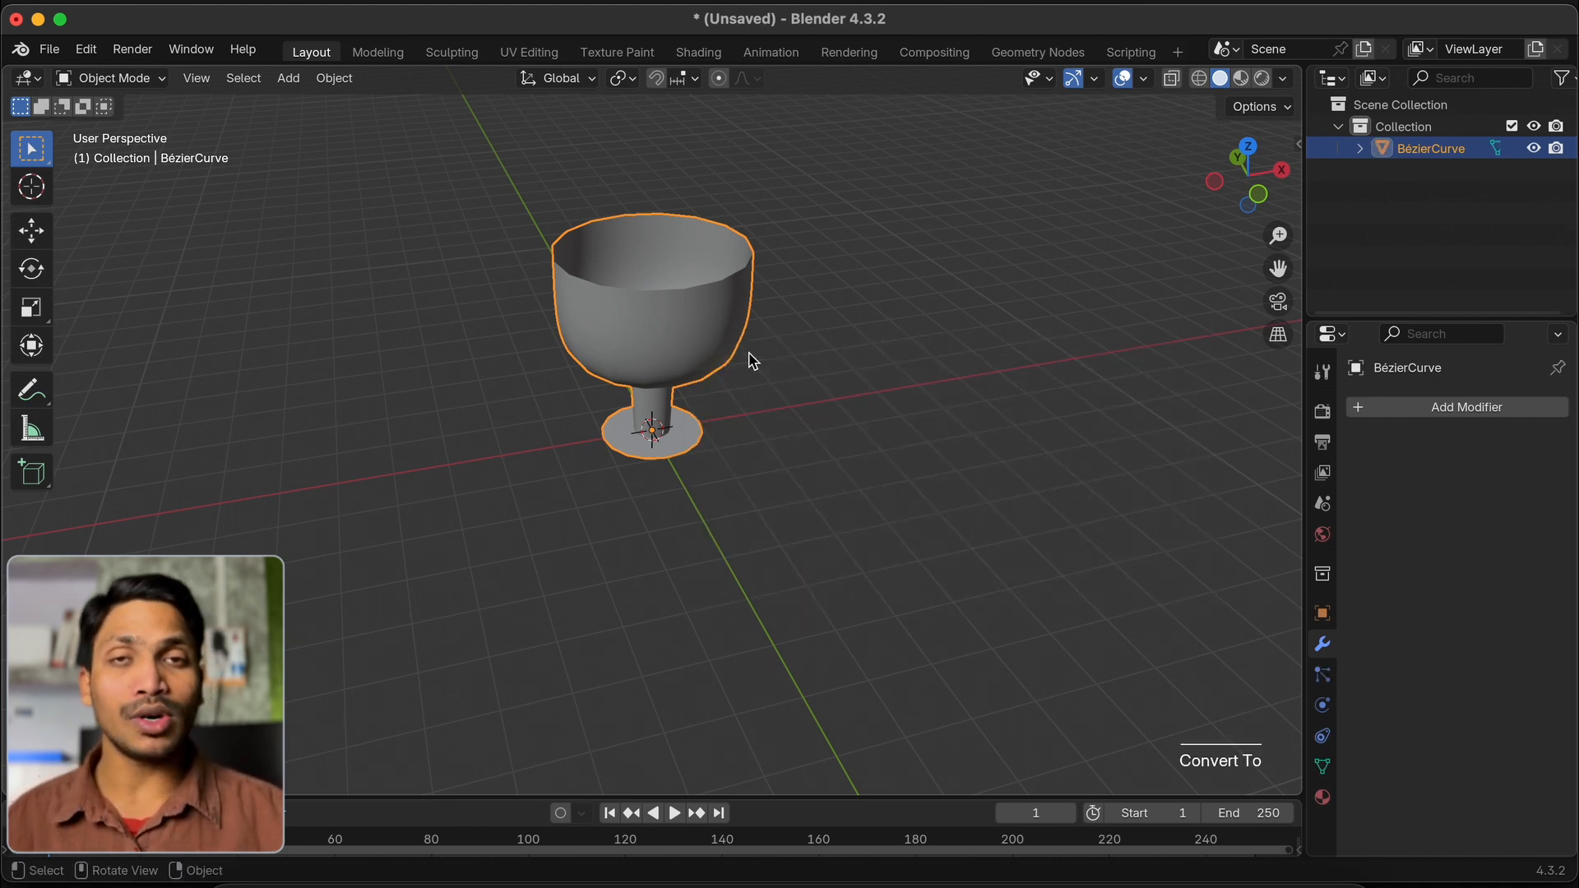
key("super+z")
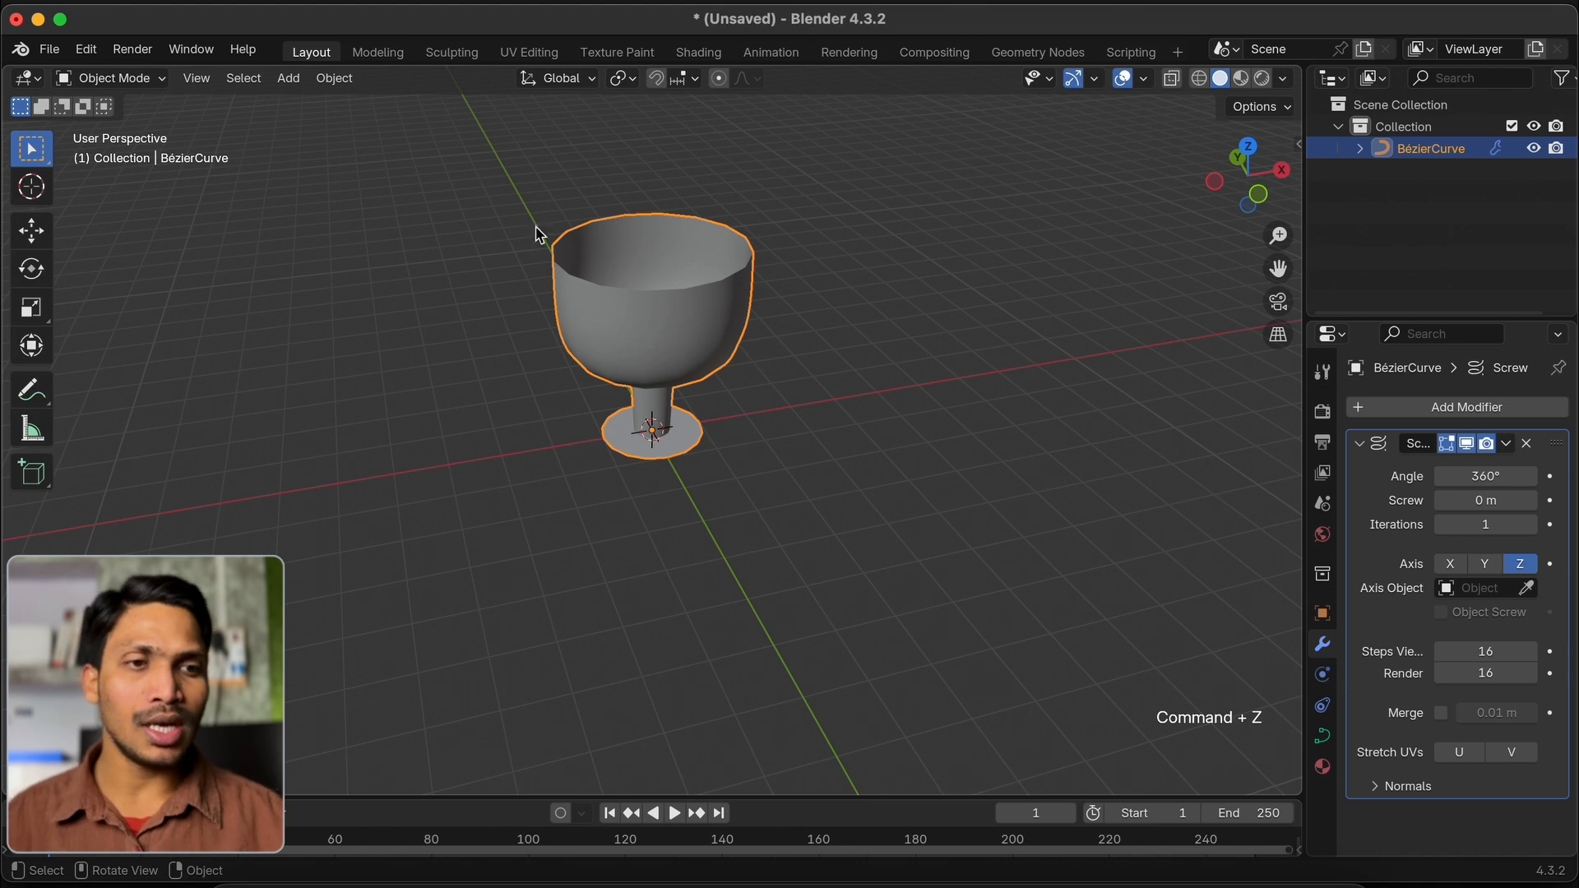
Convert the goblet curve to a mesh
left_click(344, 79)
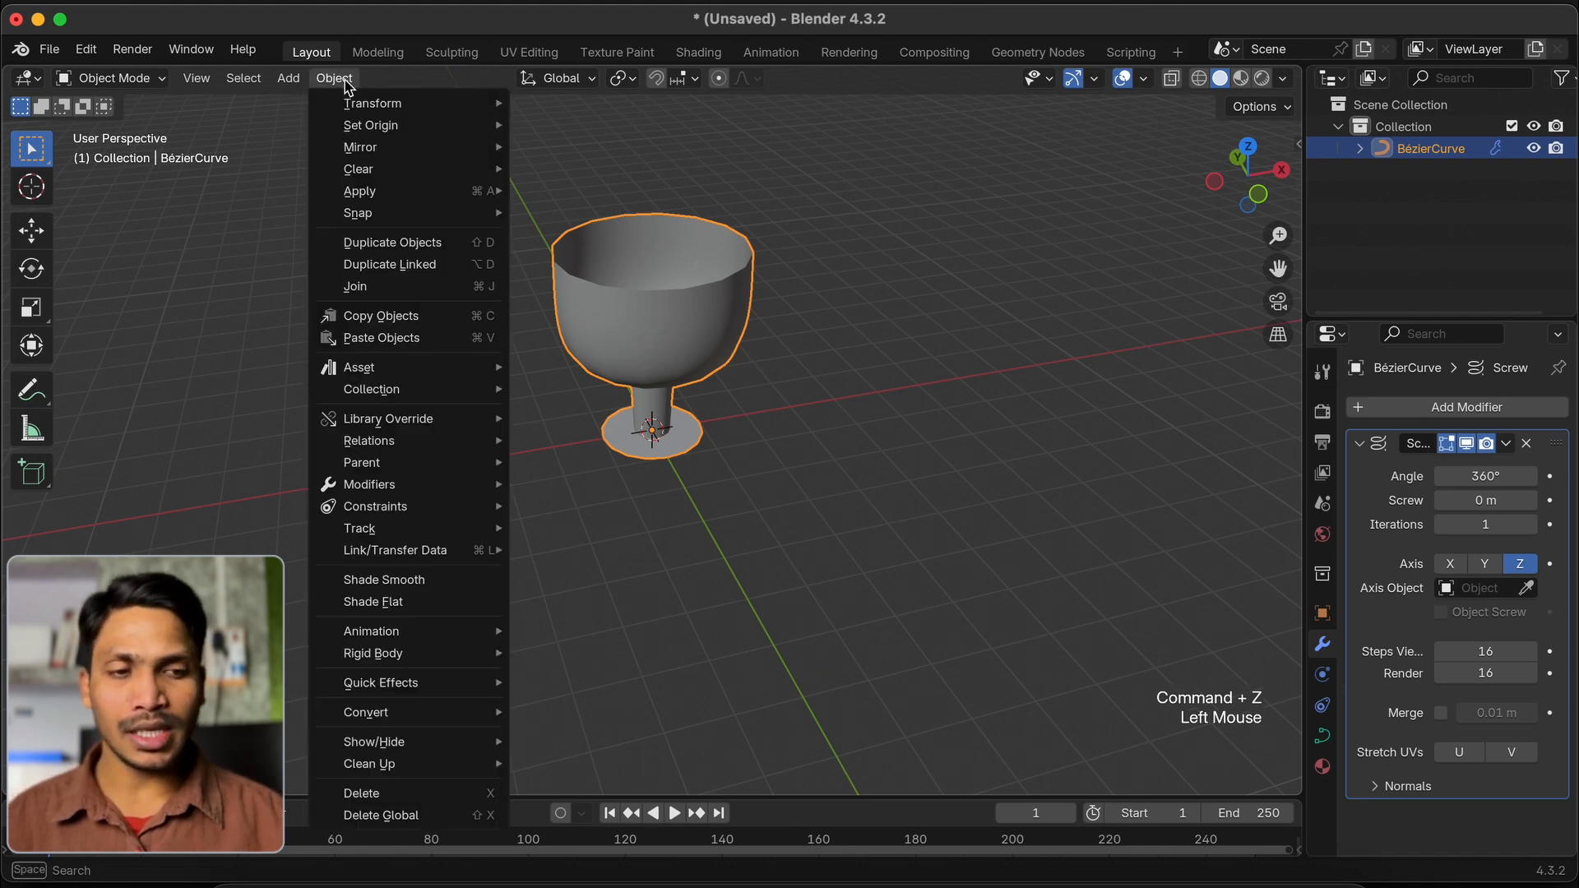
left_click(339, 80)
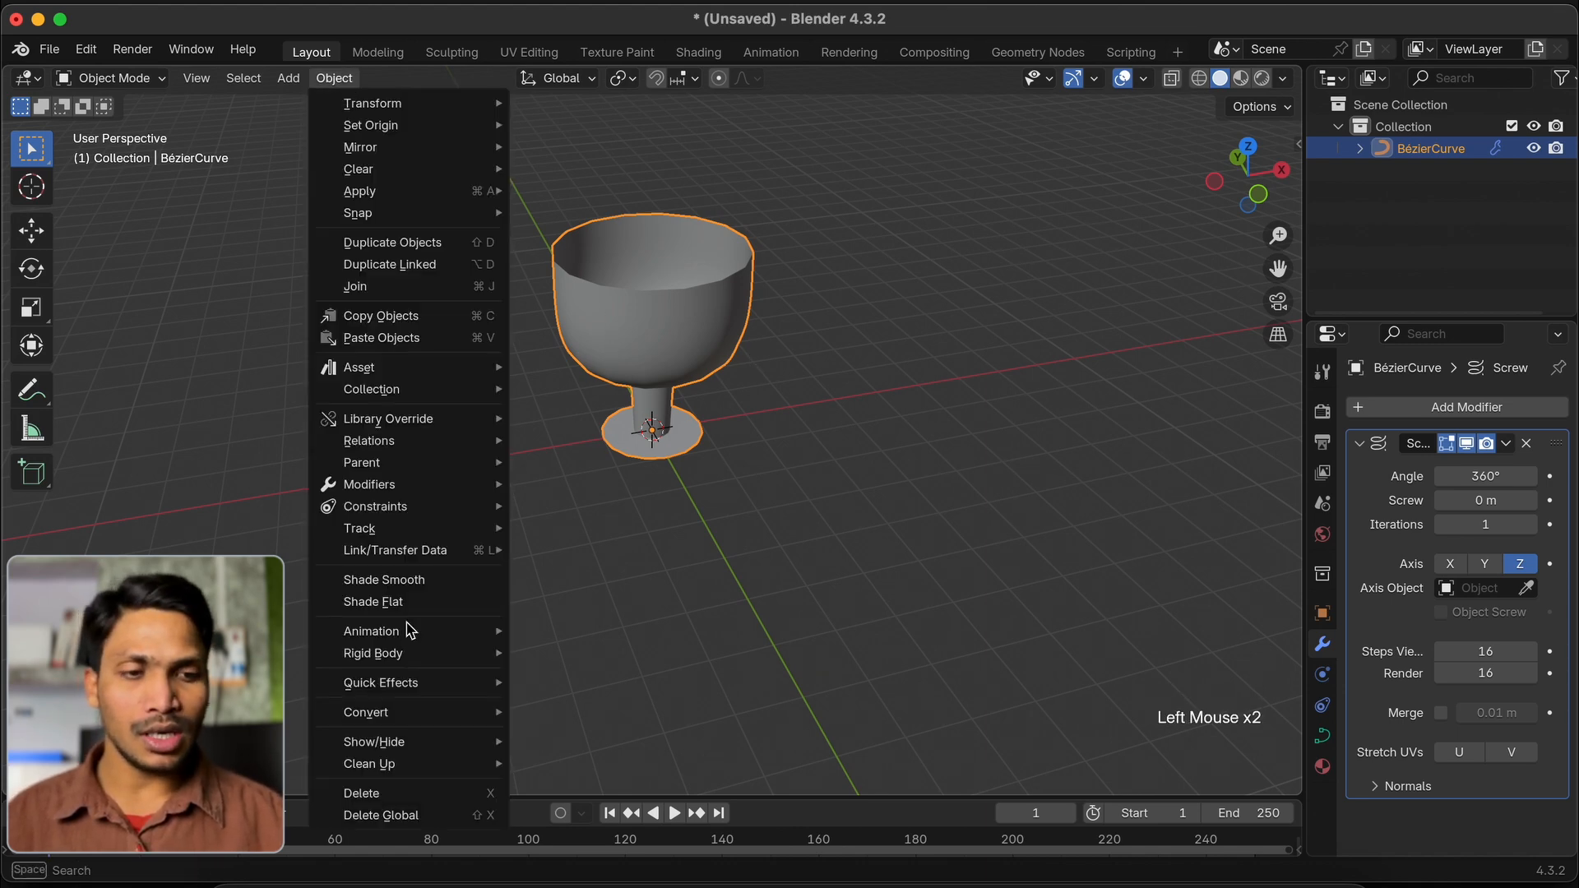
mouse_move(366, 712)
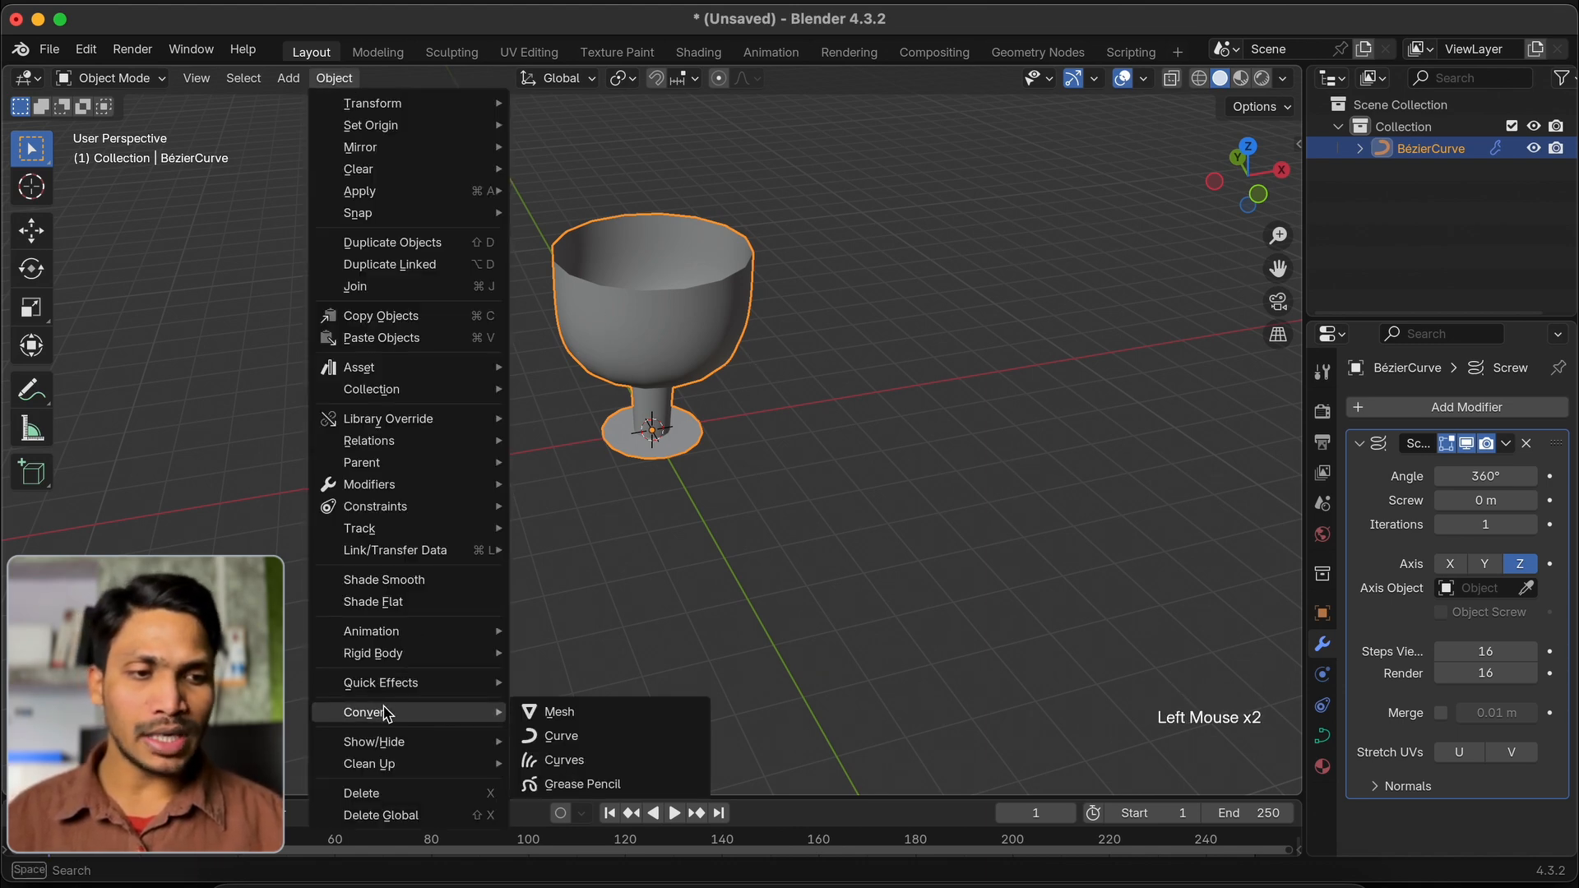
left_click(568, 714)
Examine the goblet's mesh topology in Edit Mode by selecting an edge loop on the base and a vertical face loop on the bowl
scroll(690, 343, "left", 10)
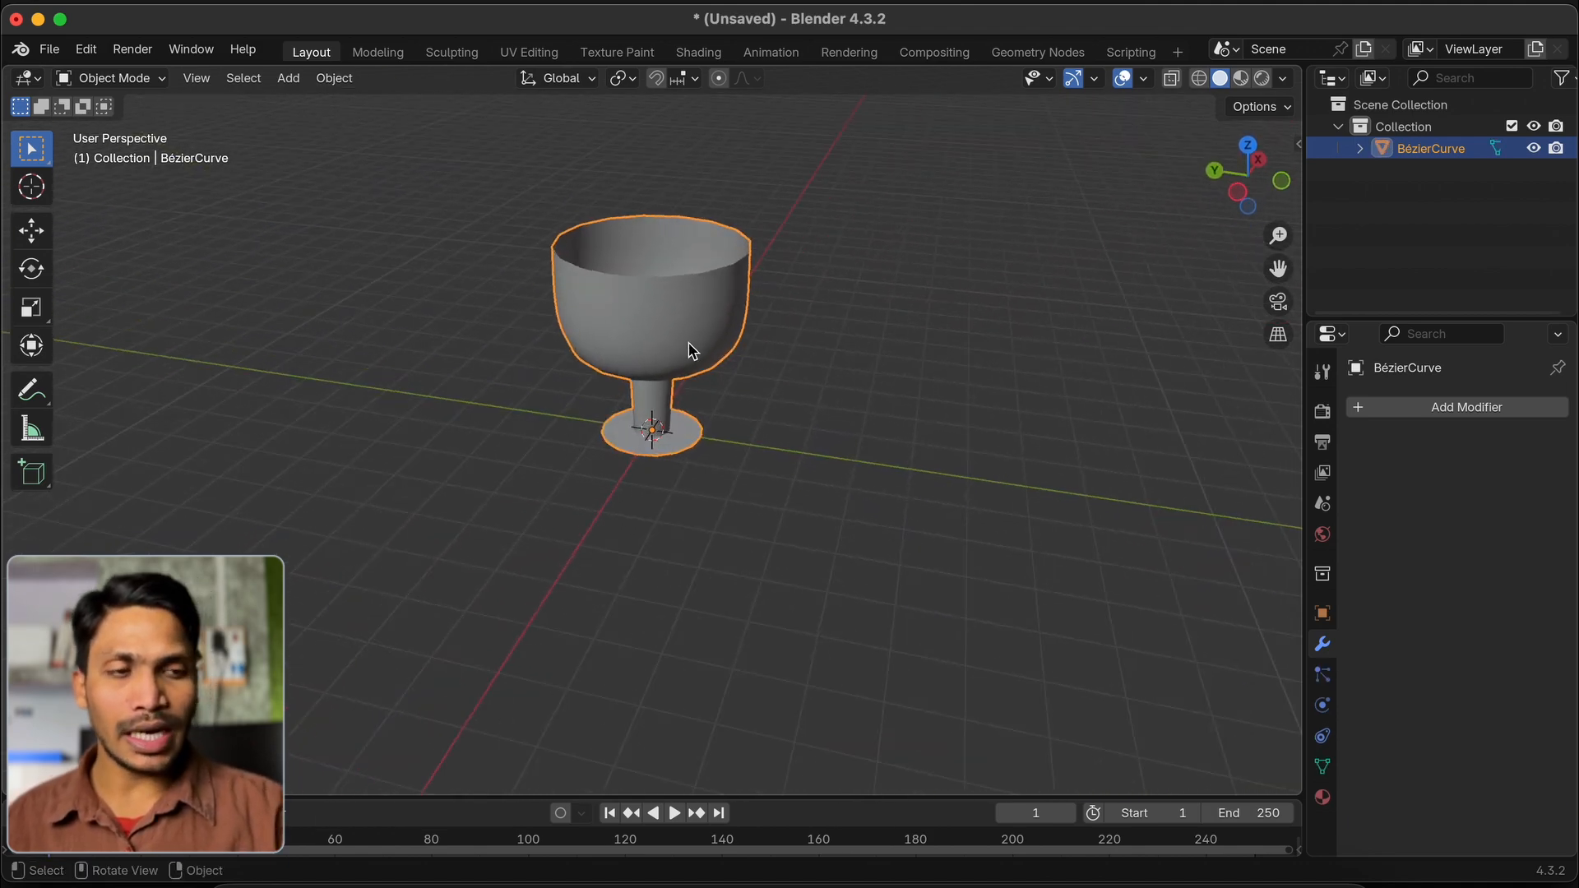
key("Tab")
scroll(686, 344, "down", 10)
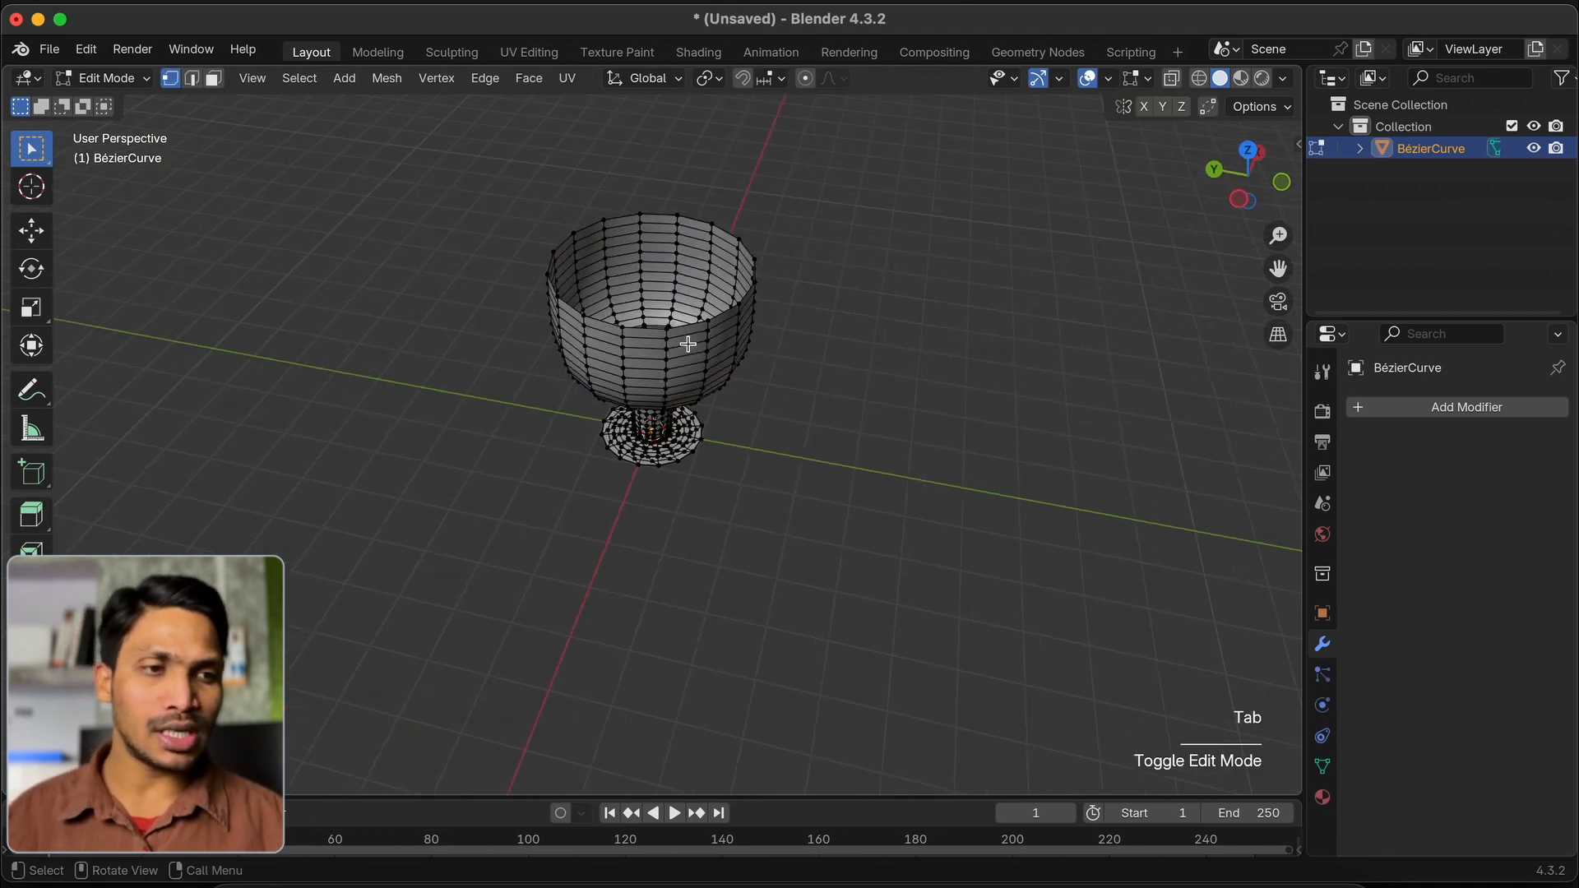
double_click(679, 411)
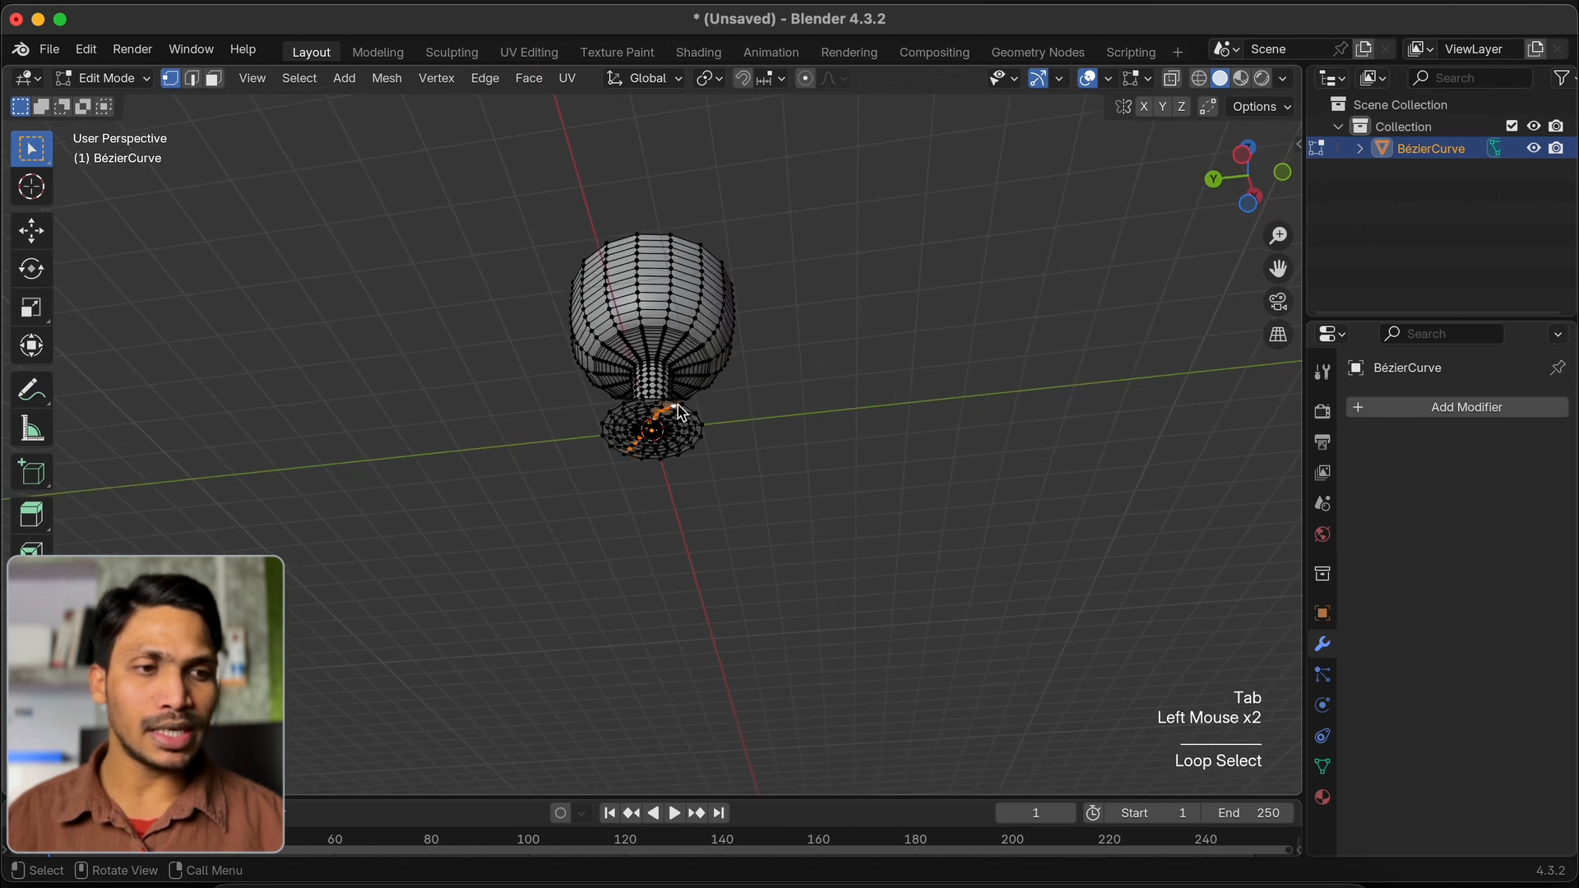
left_click(213, 78)
double_click(679, 296)
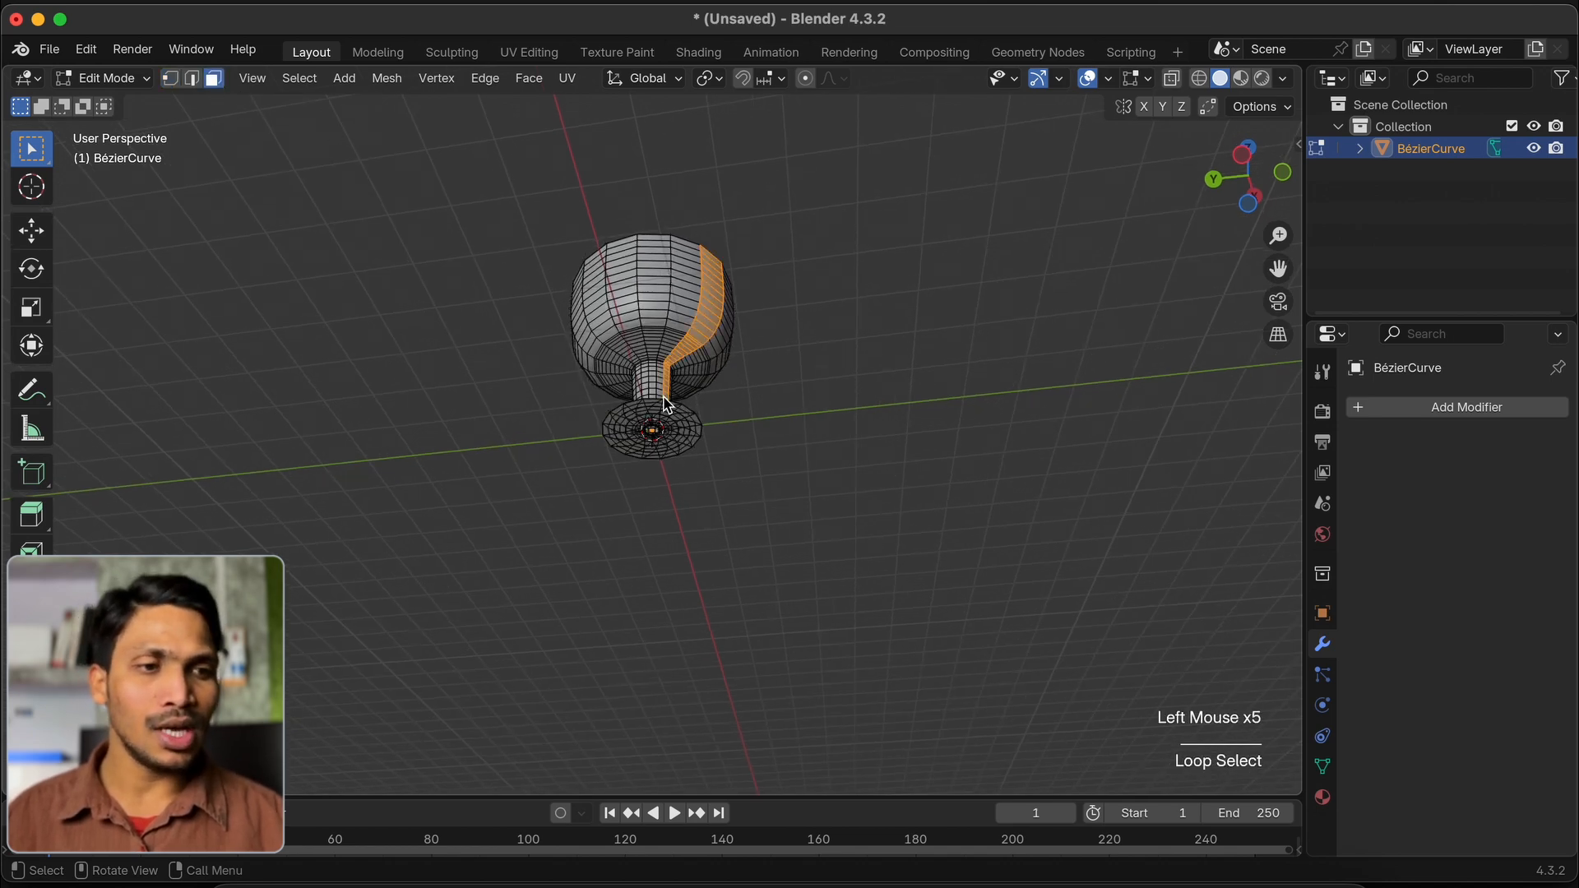
scroll(680, 296, "up", 10)
key("Tab")
Start a new General file without saving the goblet scene
key("super+n")
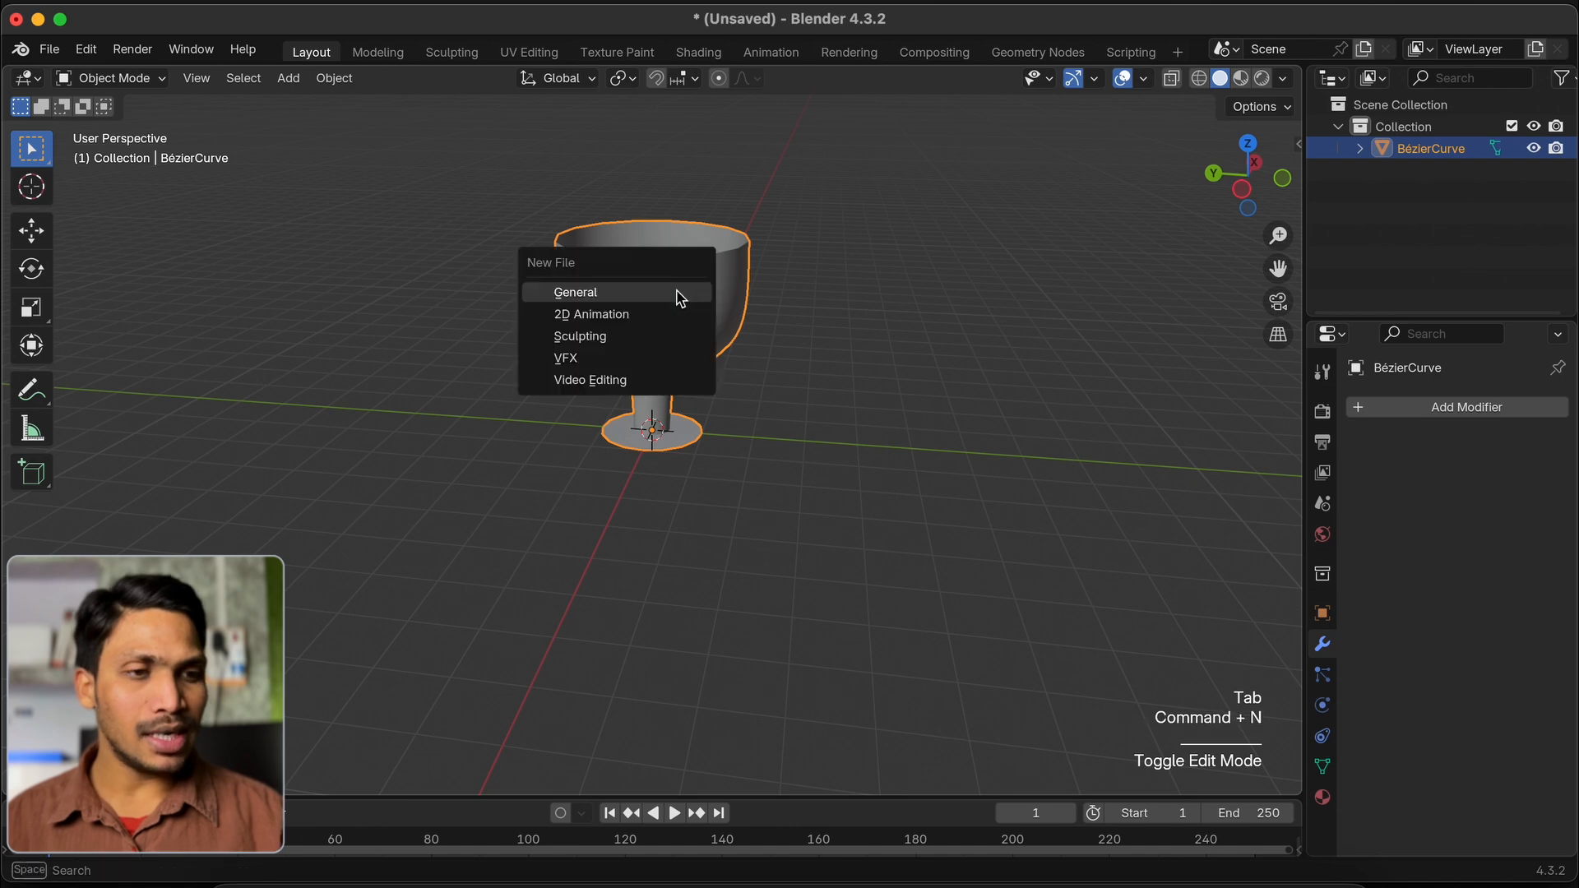
left_click(678, 292)
left_click(710, 497)
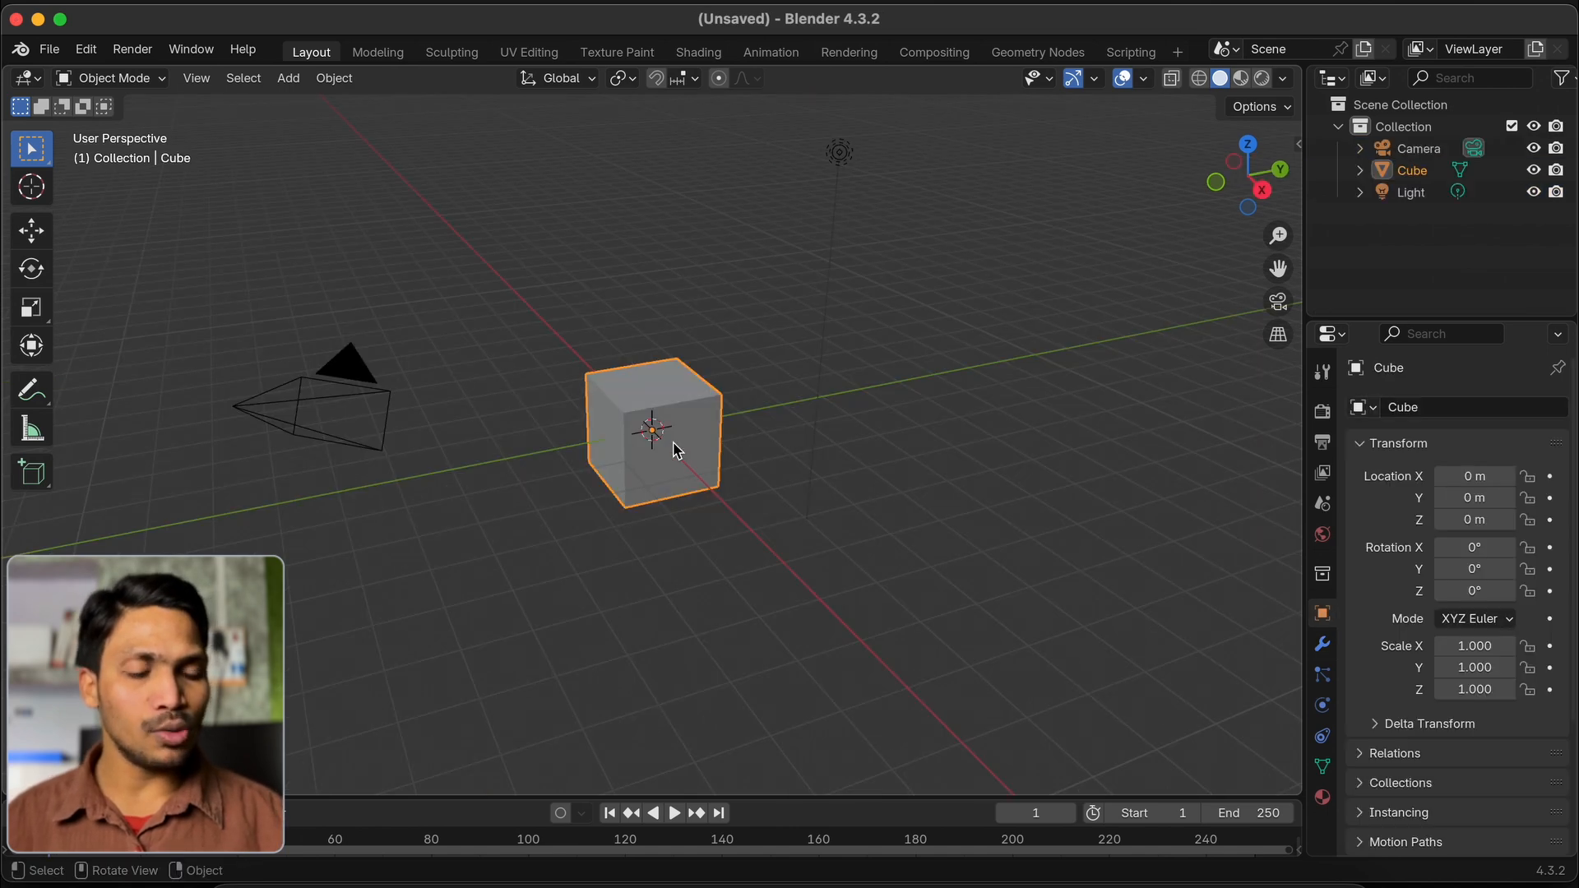
Add a Screw modifier to the default cube
left_click(1322, 644)
left_click(1461, 411)
type("sc")
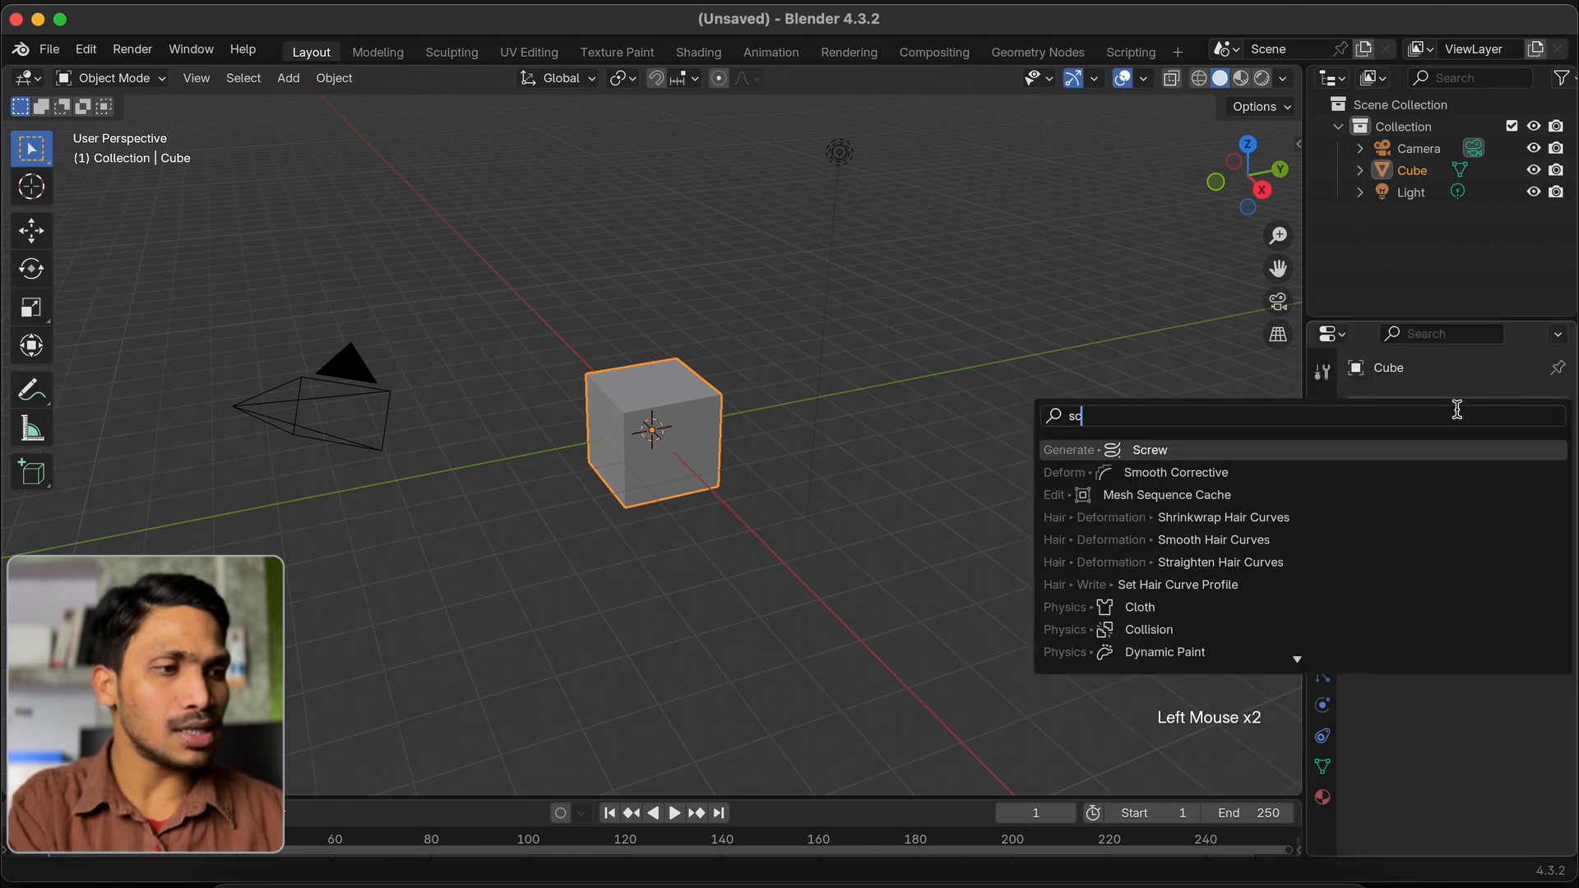
key("Return")
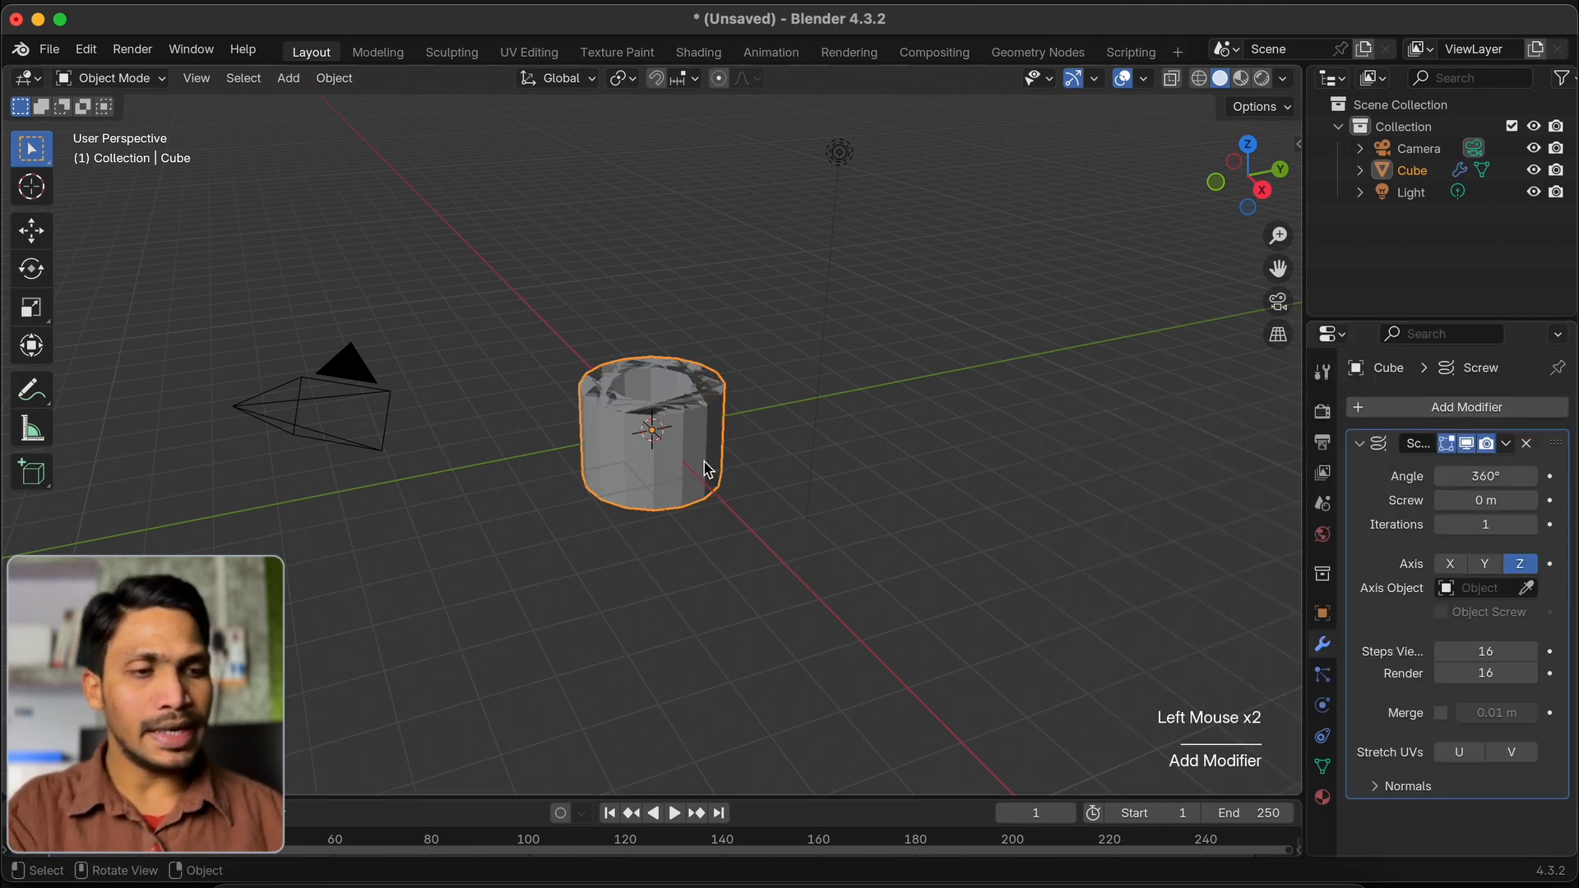
With the cube in Edit Mode, set the modifier's Screw distance to 3 m and Iterations to 5
key("Tab")
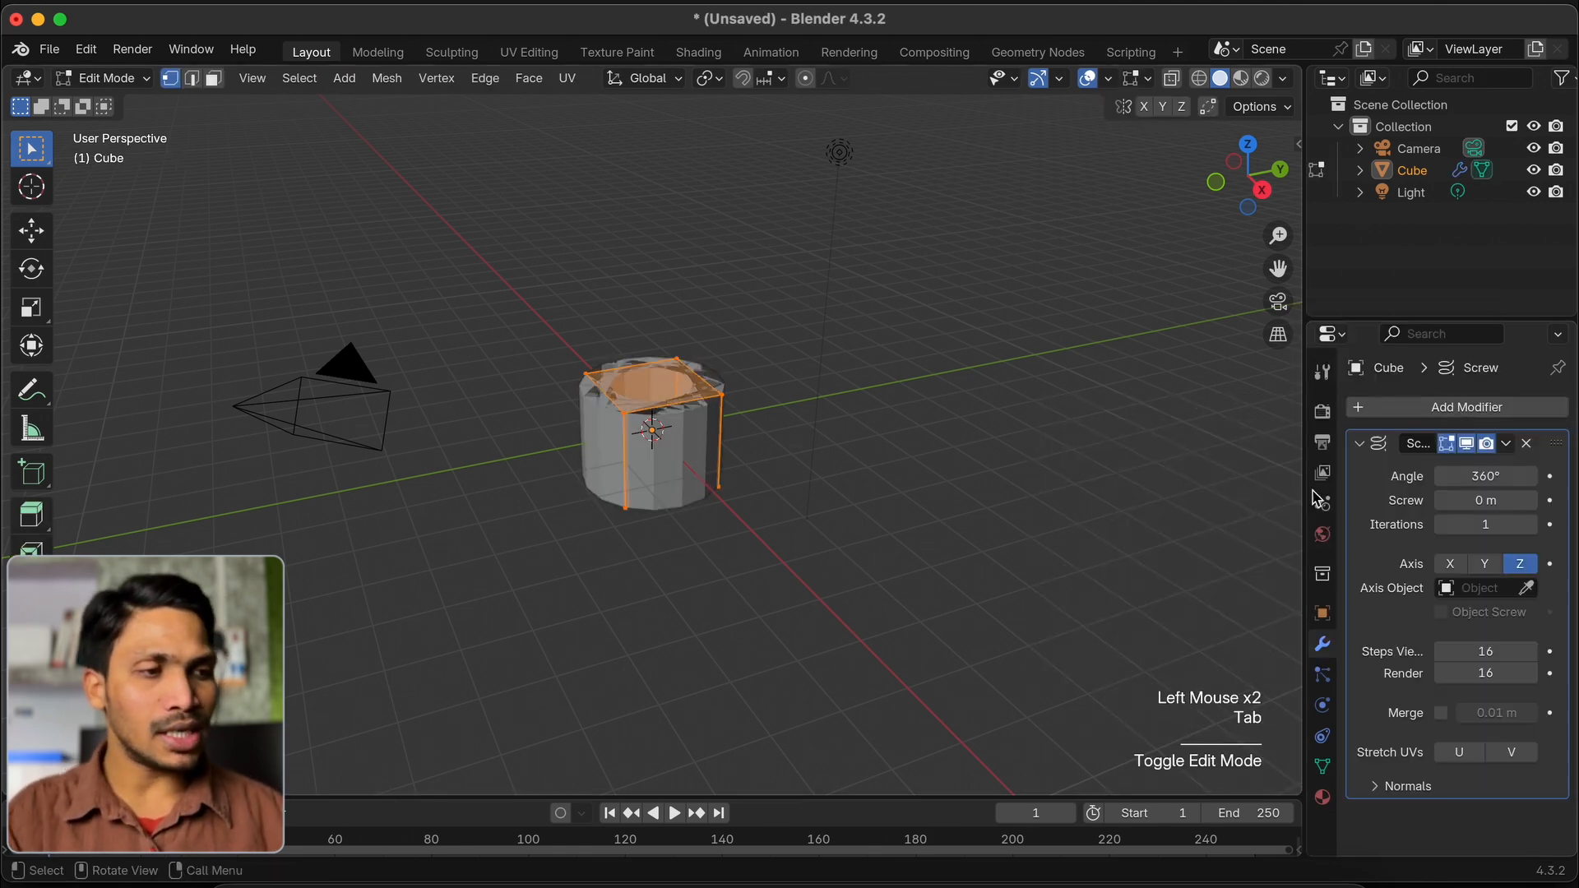
left_click(1497, 499)
key("super+a")
type("3")
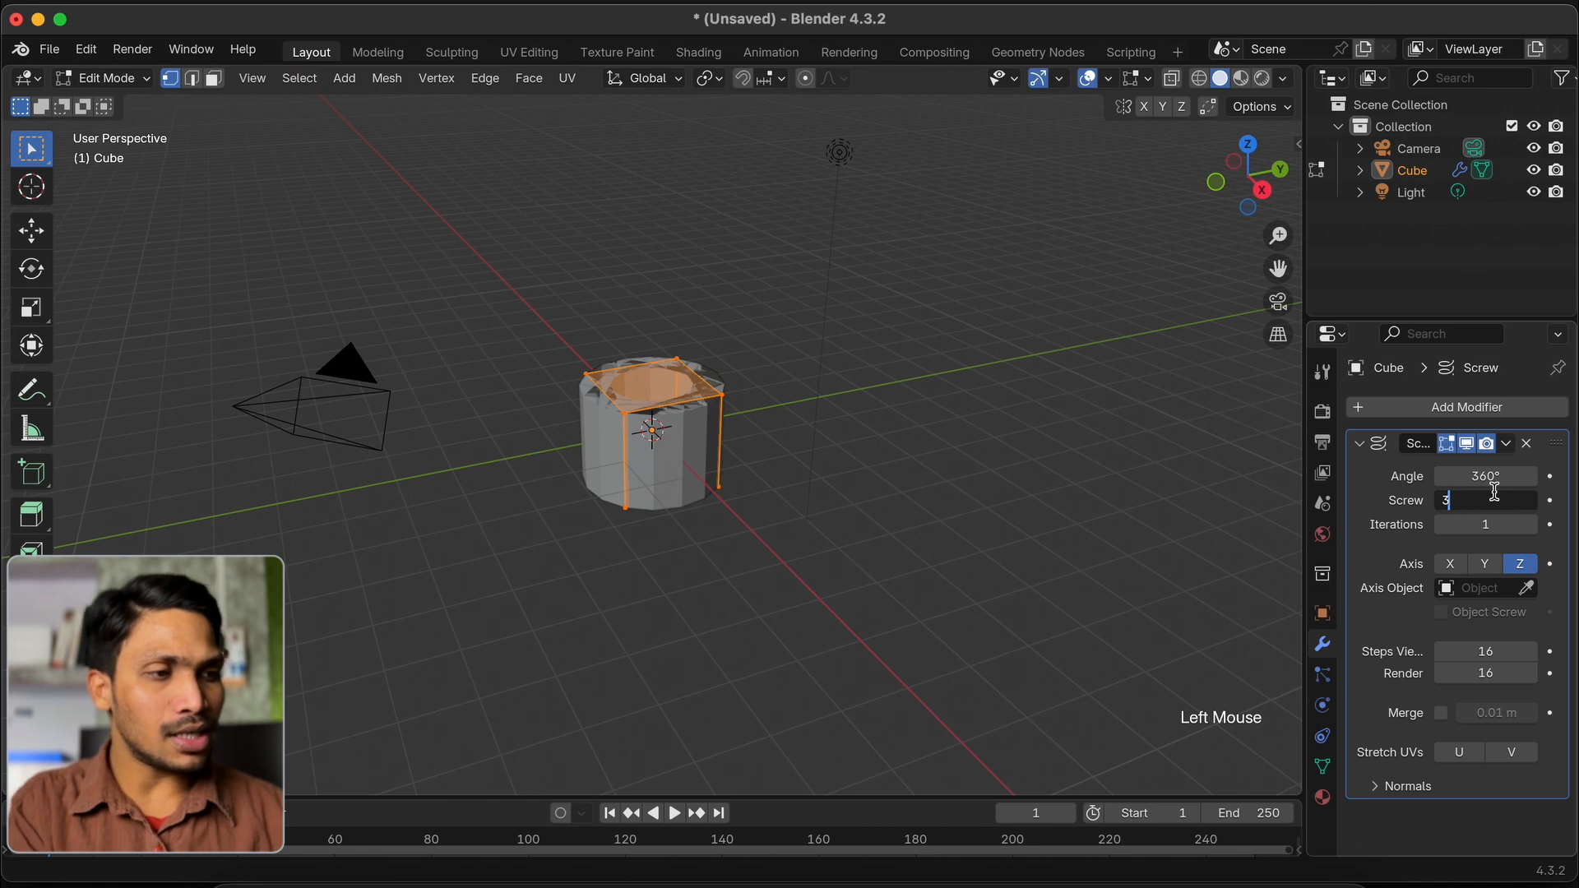
key("Return")
left_click(1494, 523)
key("super+a")
type("5")
key("Return")
Select all the cube's geometry and move it freely away from the origin to form a spiral
scroll(490, 458, "down", 2, "super")
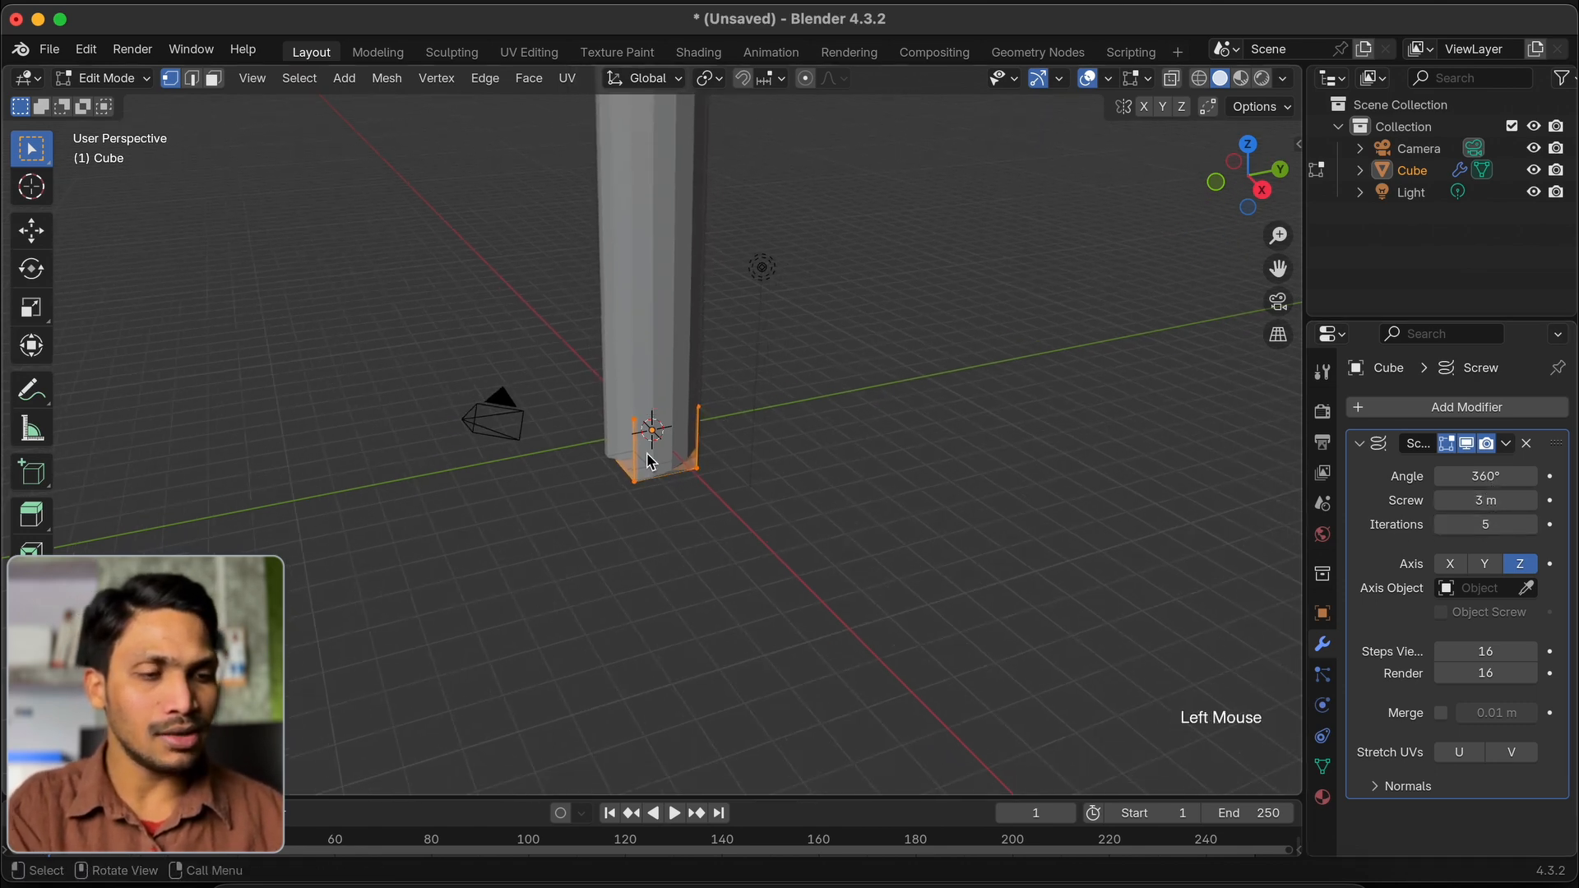
scroll(587, 464, "down", 5)
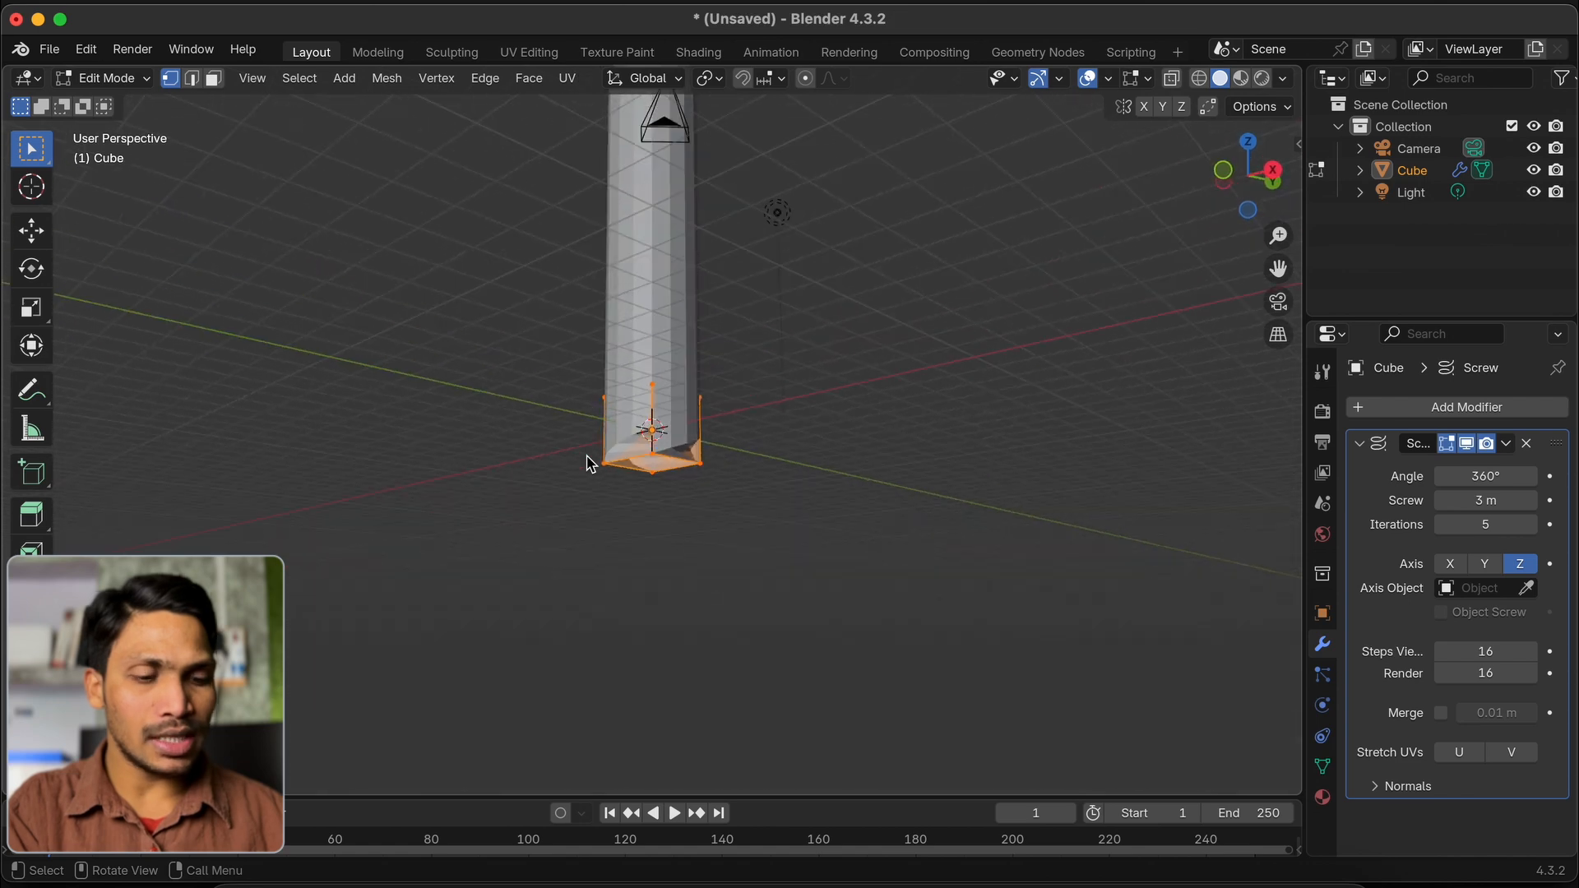
key("a")
scroll(693, 498, "up", 5)
key("g")
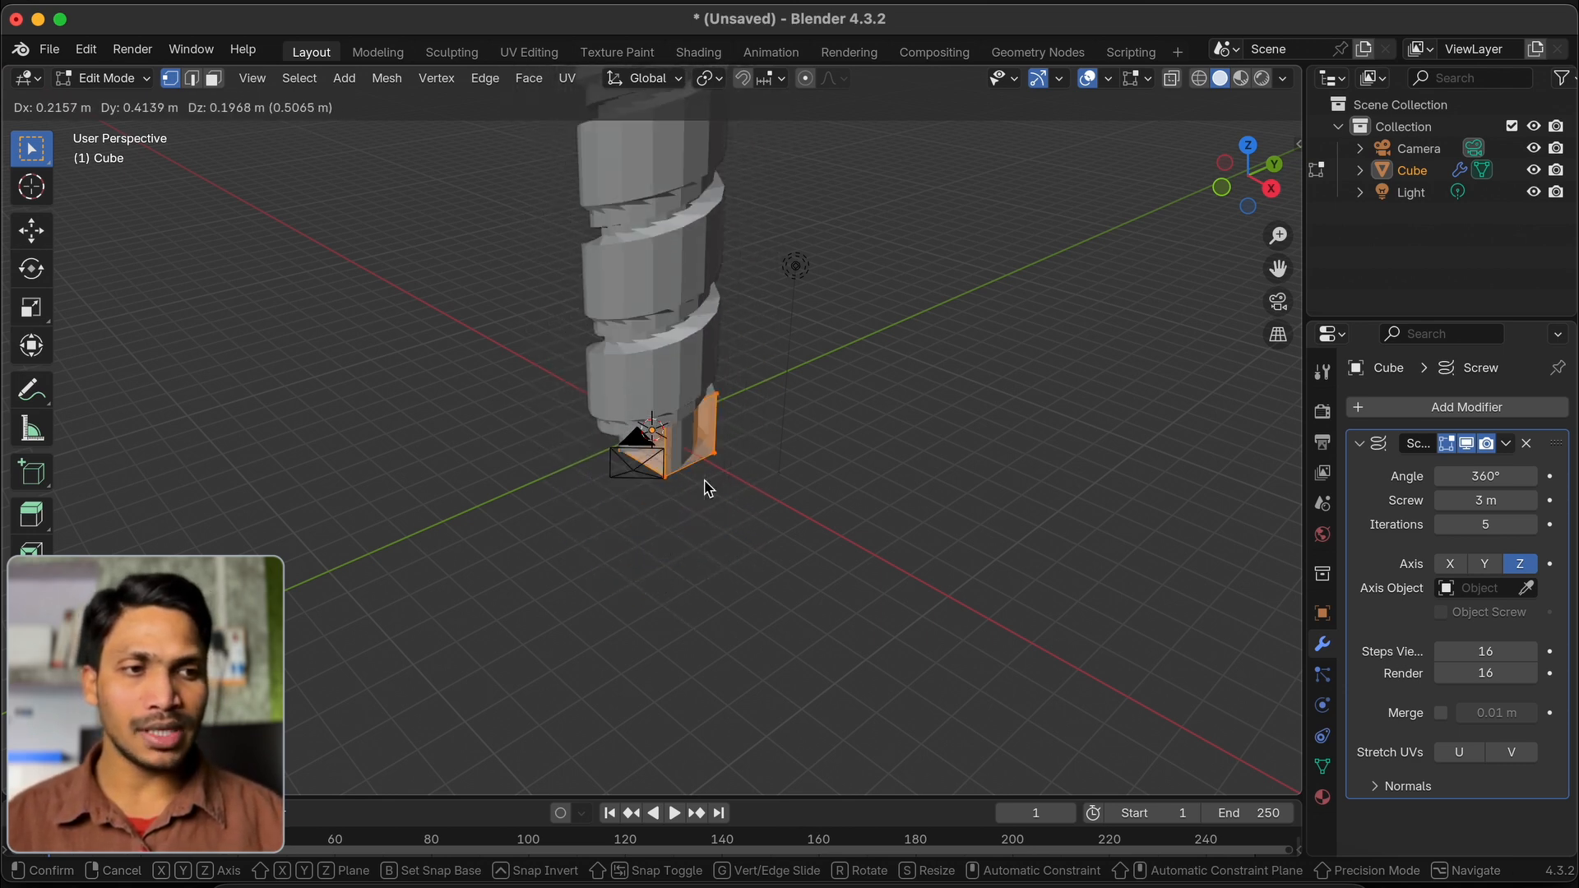
left_click(703, 522)
Start a new file without saving the cube scene and delete all its default objects
key("super+n")
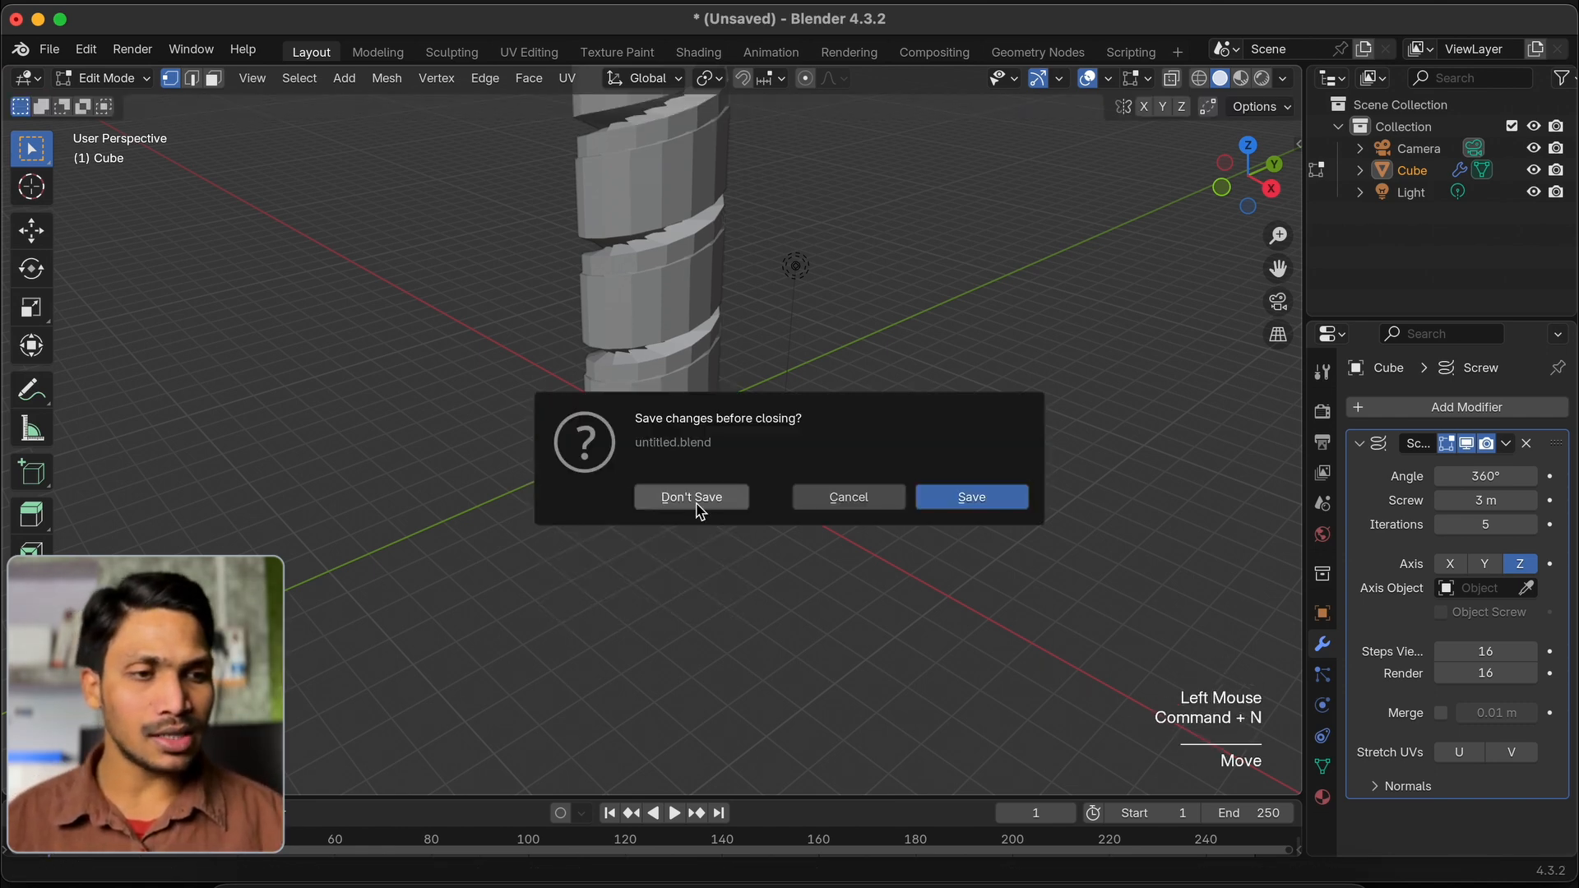
left_click(692, 497)
key("a")
key("x")
left_click(695, 504)
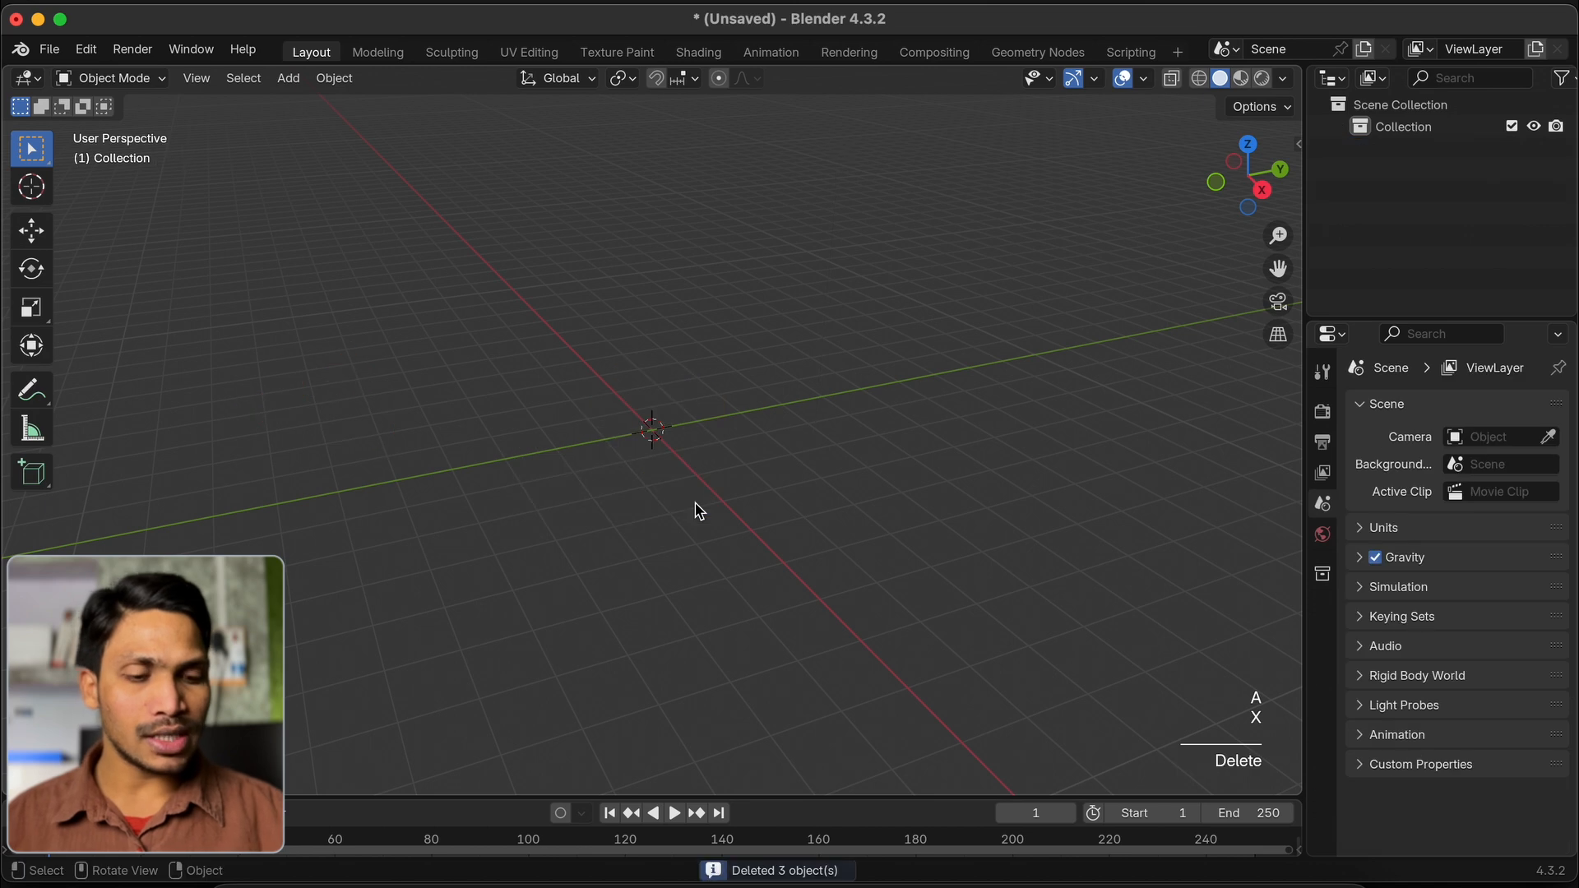
Add a mesh circle, view it from the top and enter Edit Mode
key("shift+a")
mouse_move(691, 457)
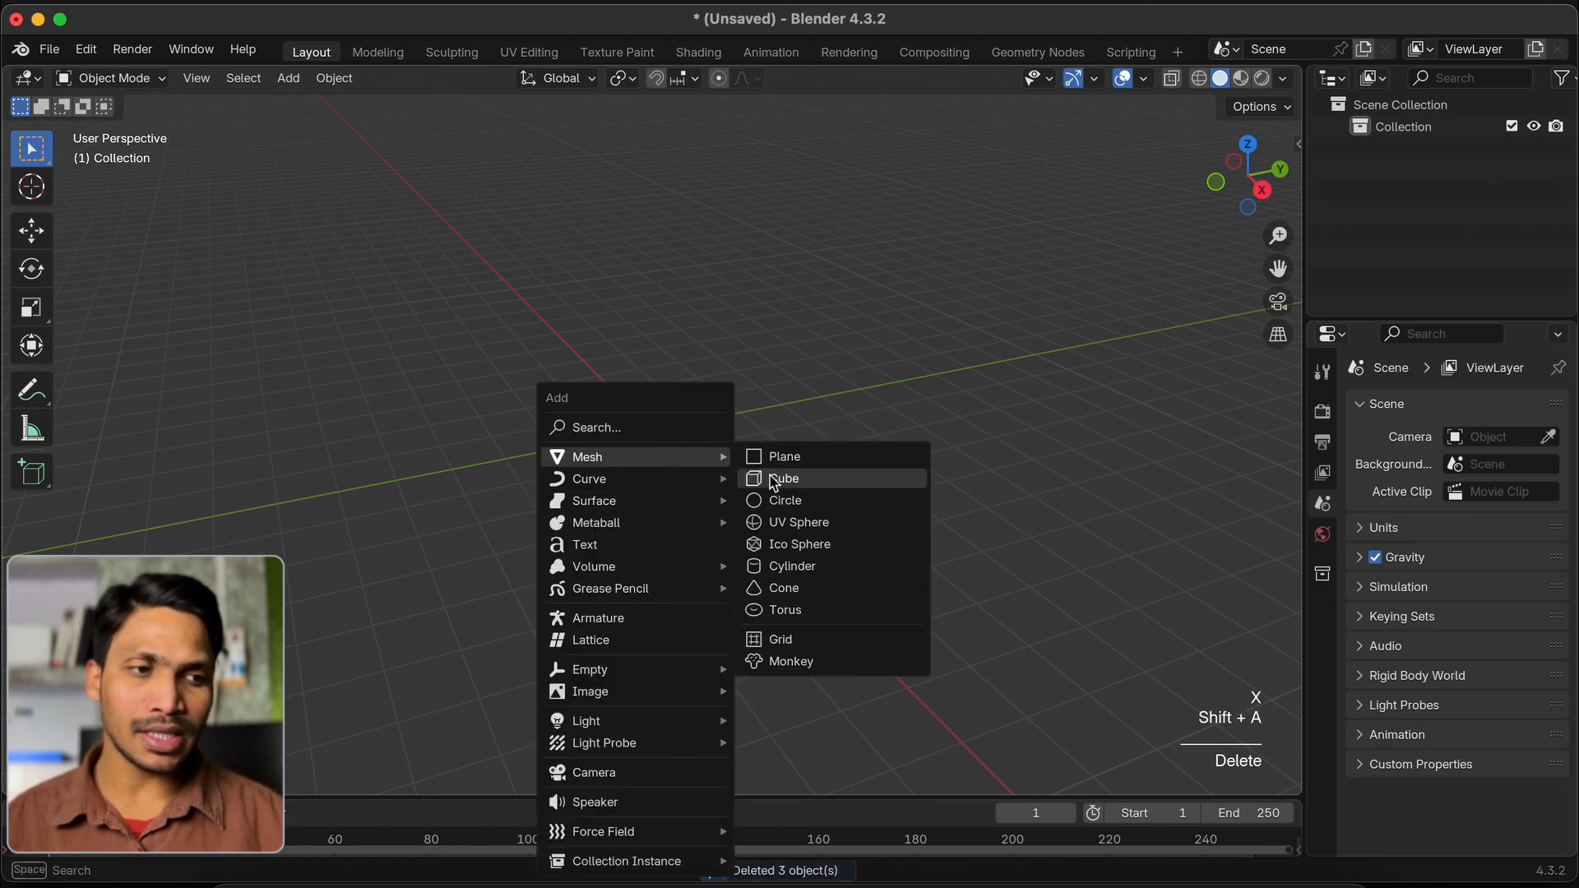
left_click(786, 501)
key("KP_7")
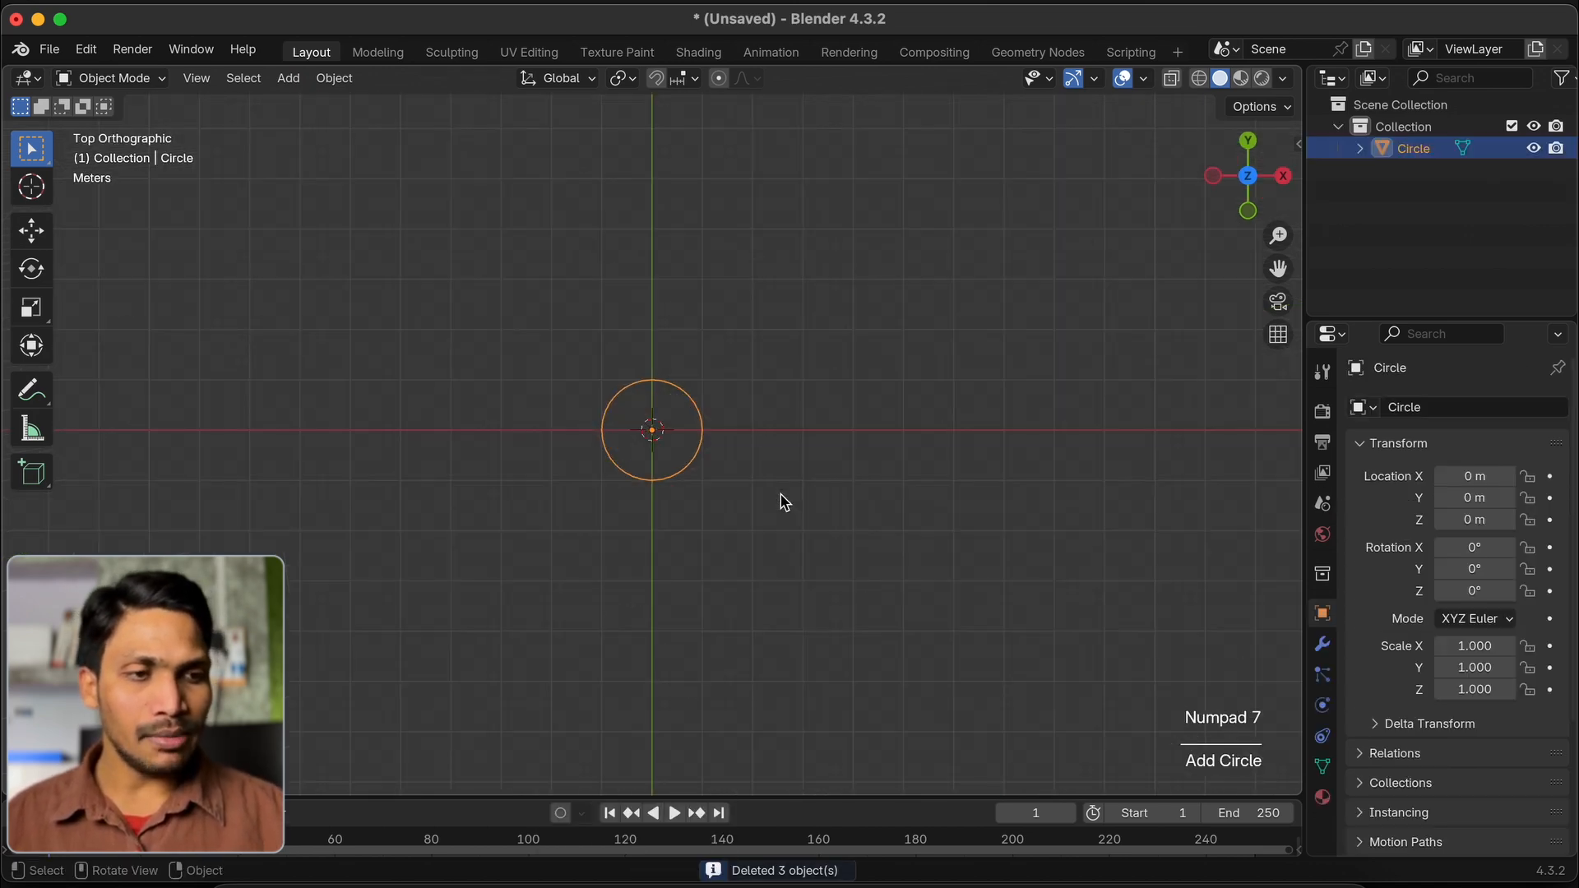
key("Tab")
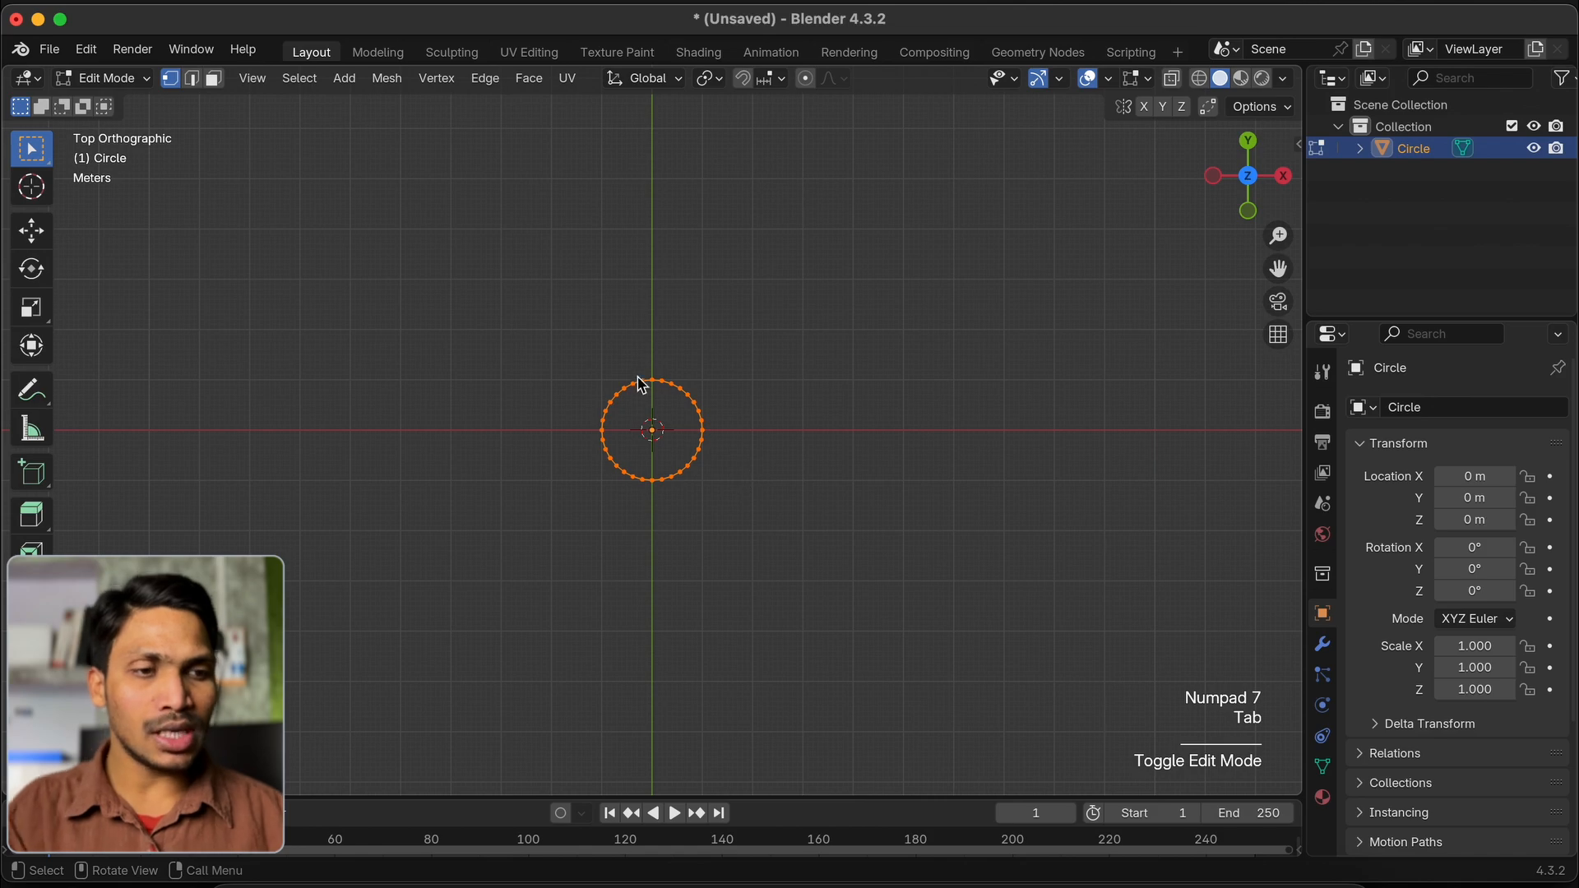
Delete all of the circle's vertices except the one on the negative X axis, and select that remaining vertex
scroll(640, 404, "up", 5)
left_click(492, 431)
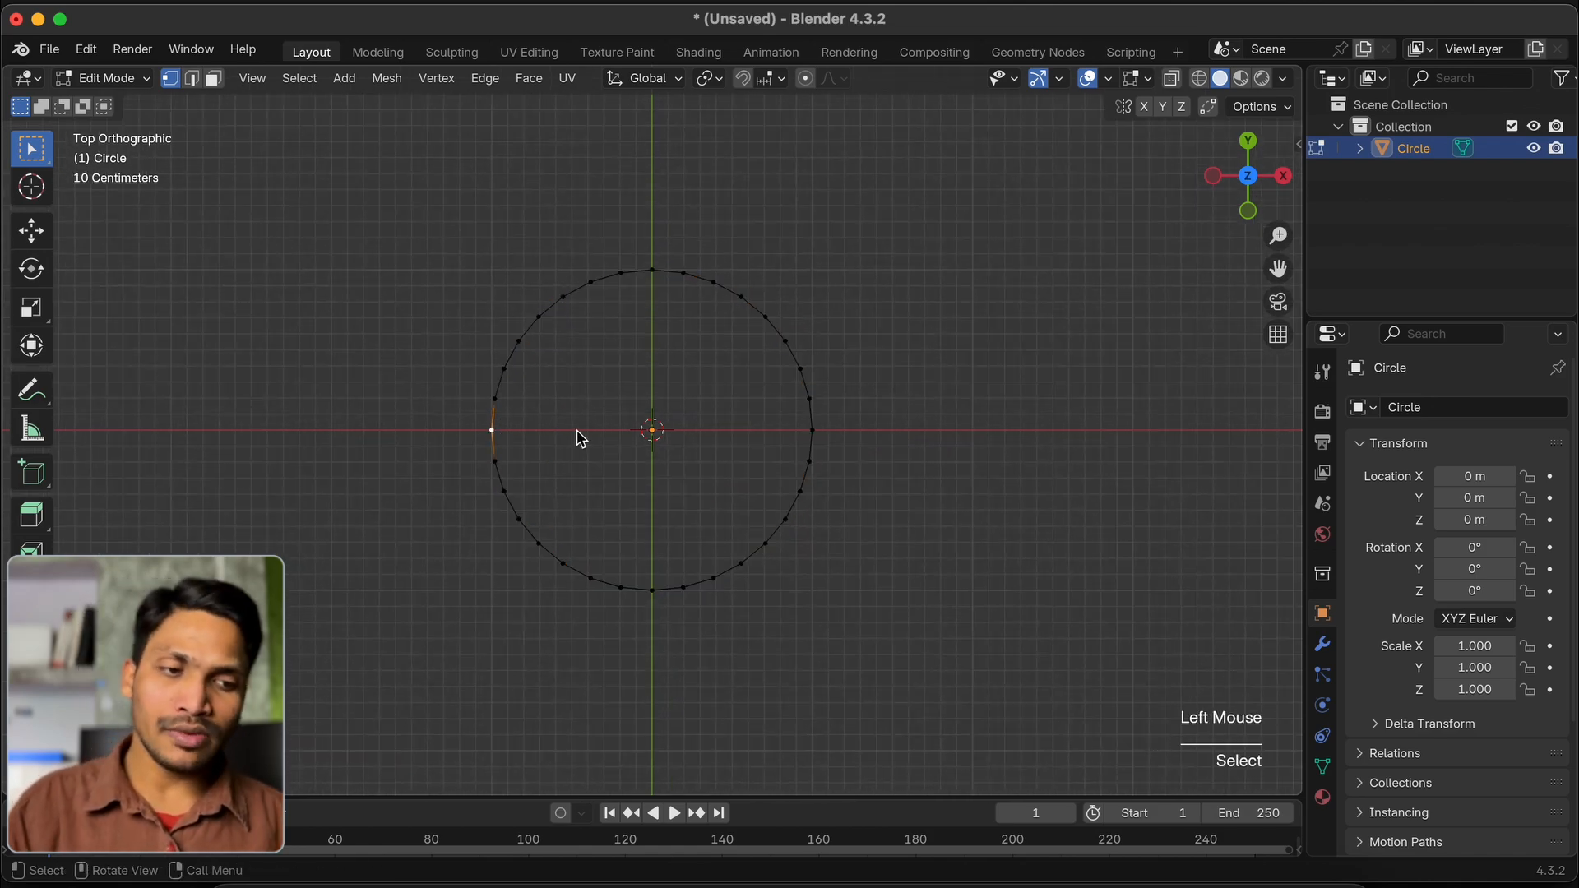
key("super+i")
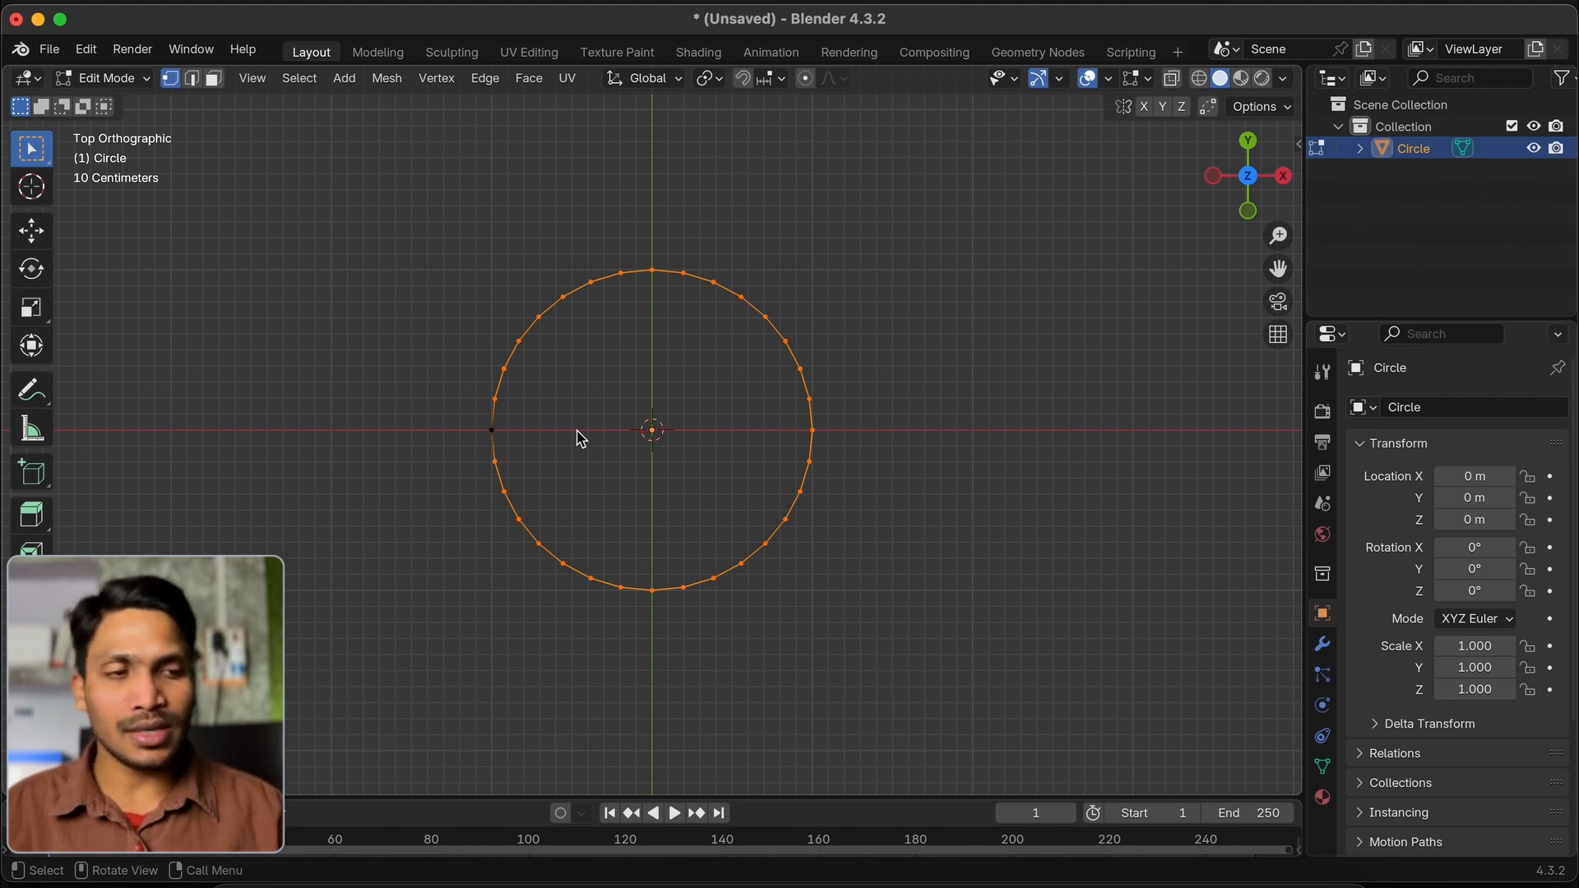
key("x")
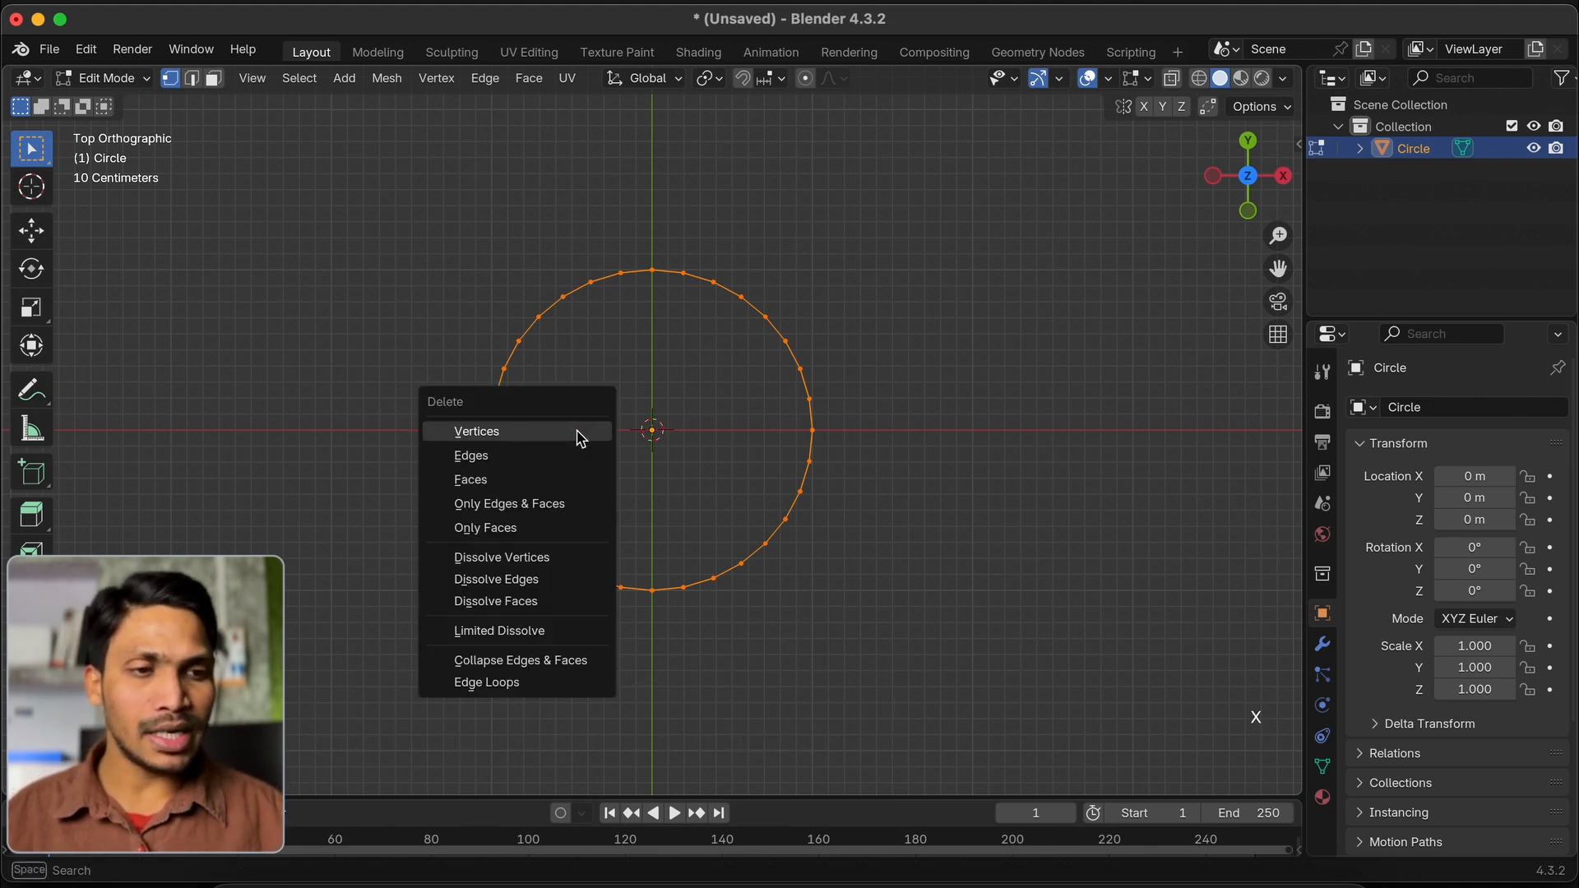
left_click(580, 432)
left_click(491, 436)
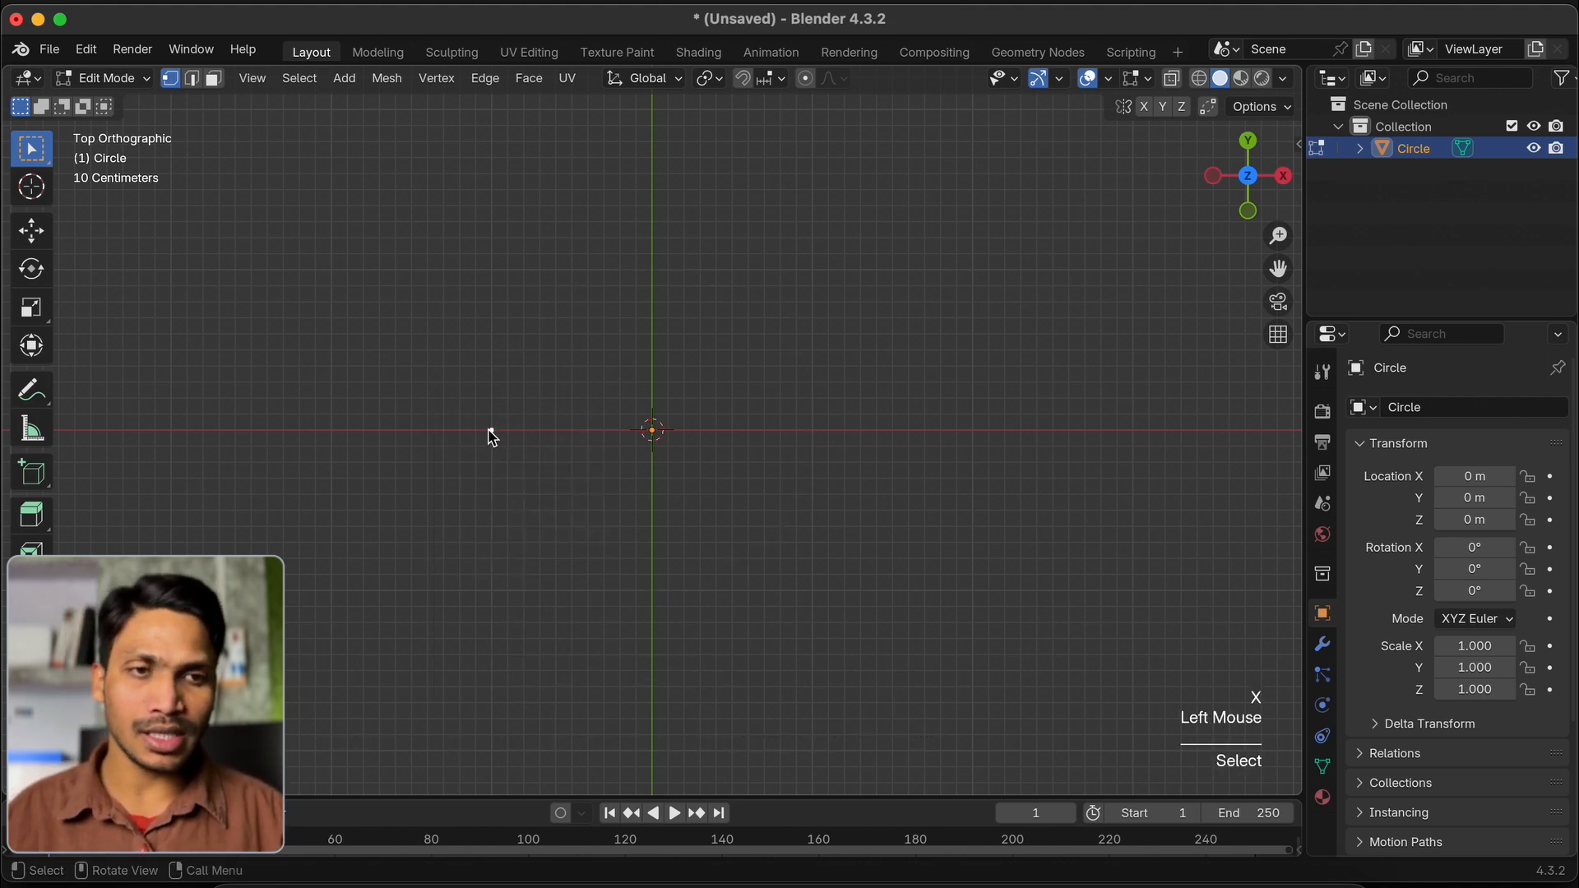
Extrude the remaining vertex 1 m along the global Z axis to form a vertical edge
scroll(491, 436, "down", 8)
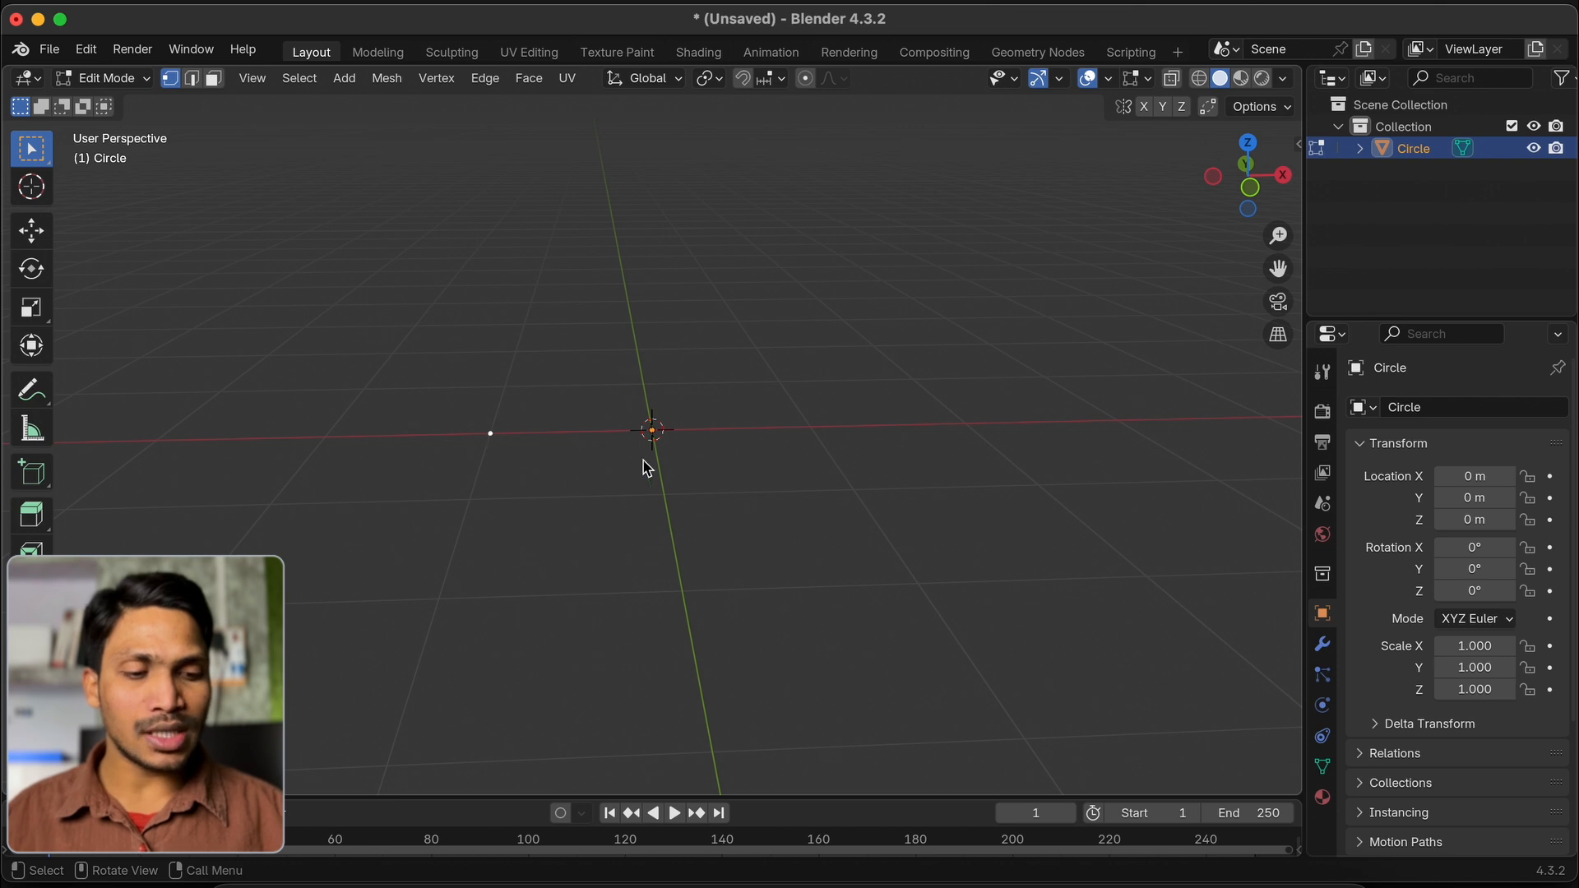
key("e")
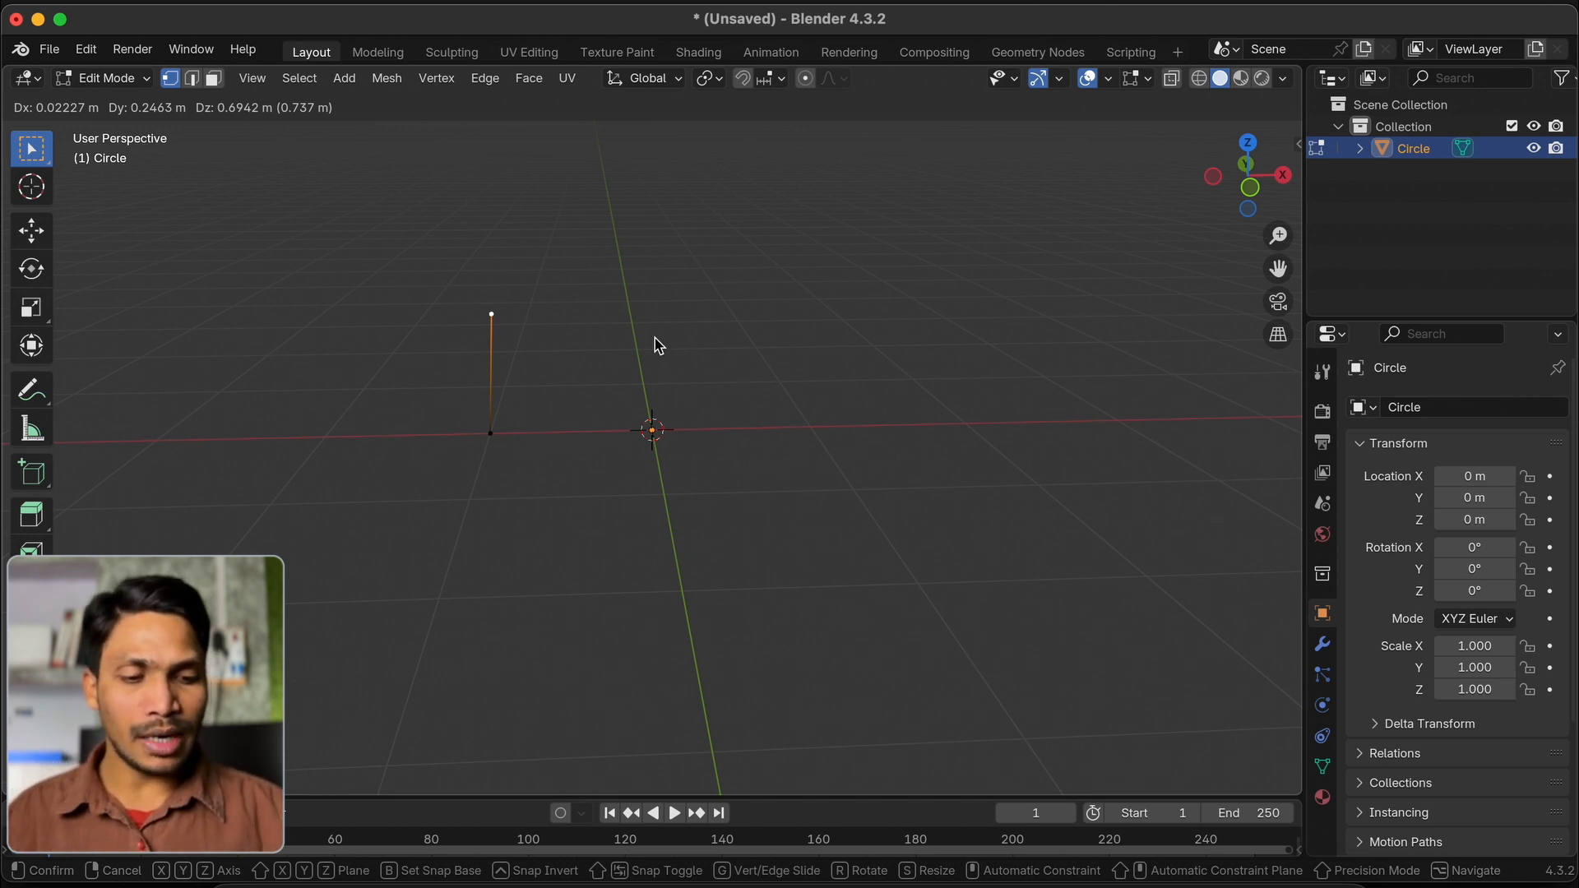
key("z")
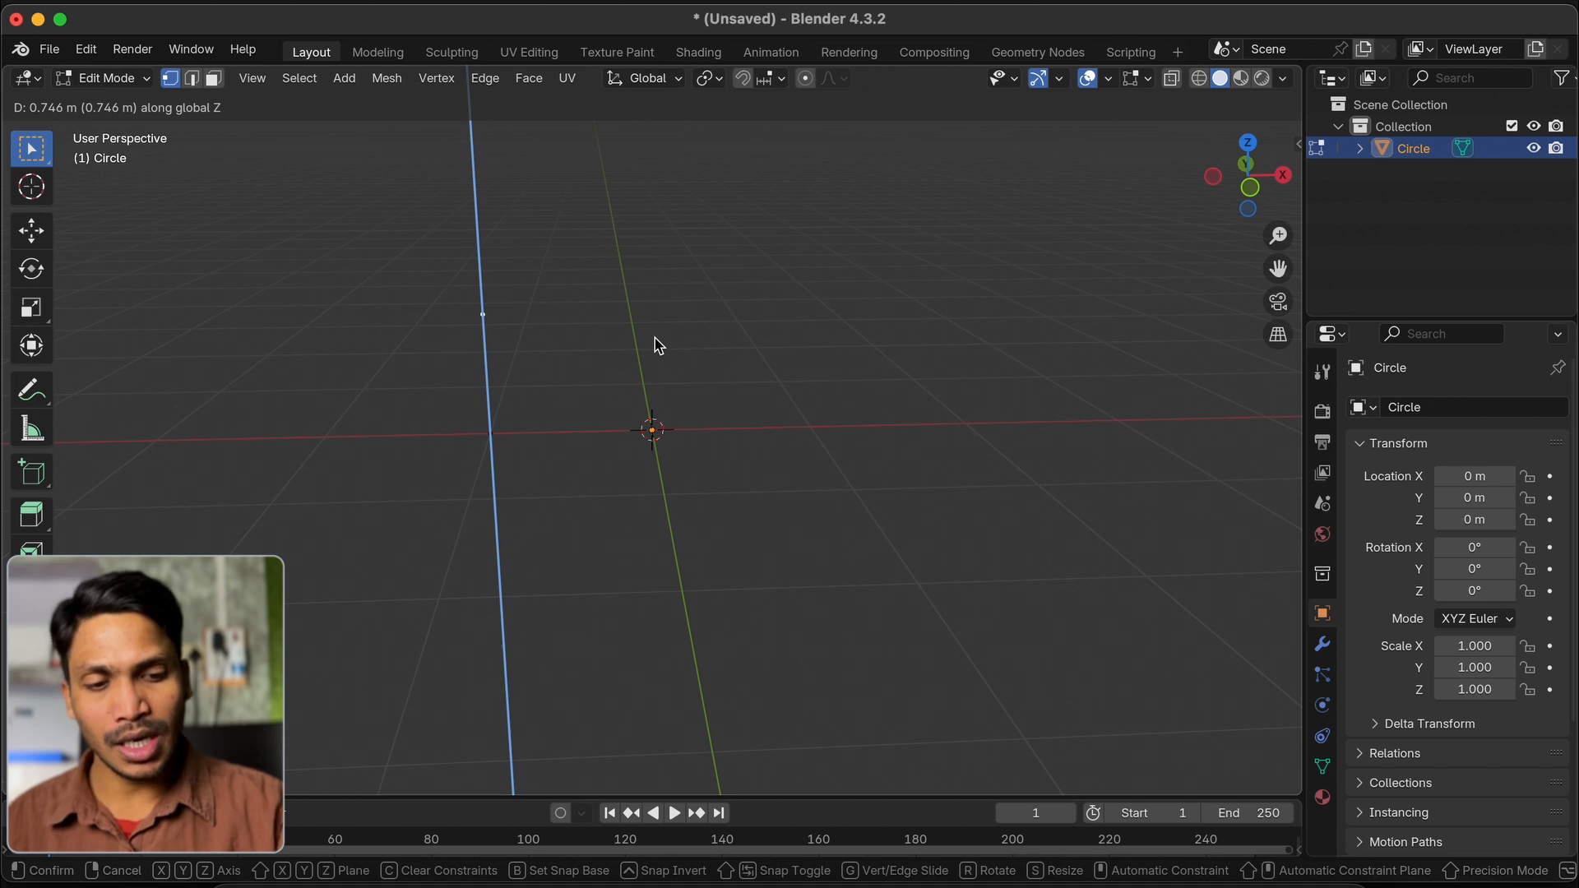
key("KP_1")
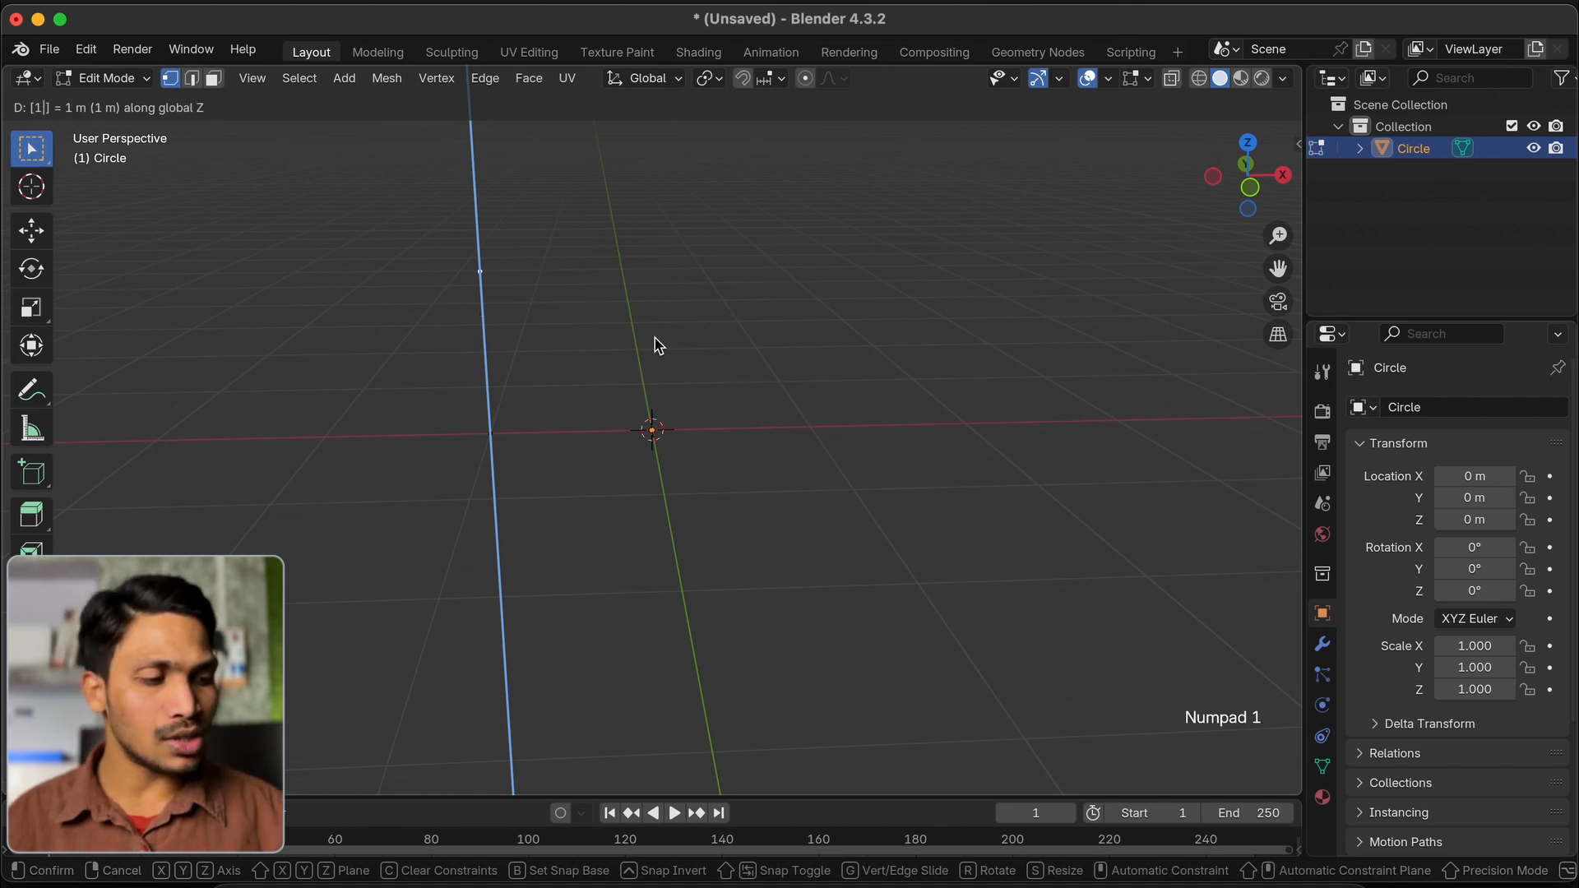
key("Return")
middle_click_drag(654, 339, 740, 341)
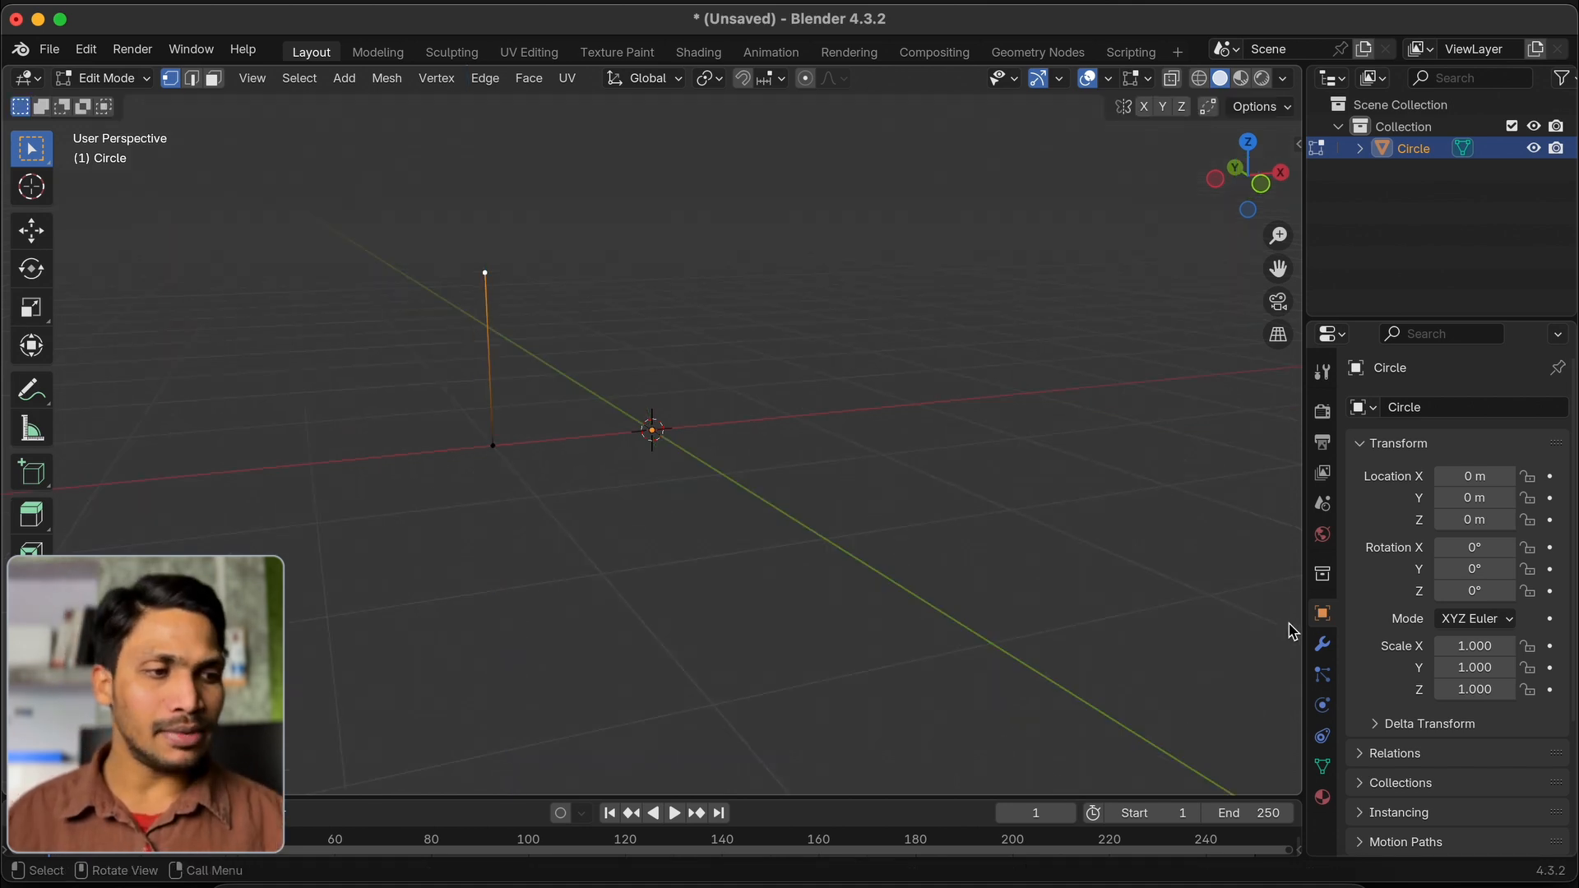
Add a Screw modifier to the vertical edge
left_click(1323, 644)
left_click(1483, 417)
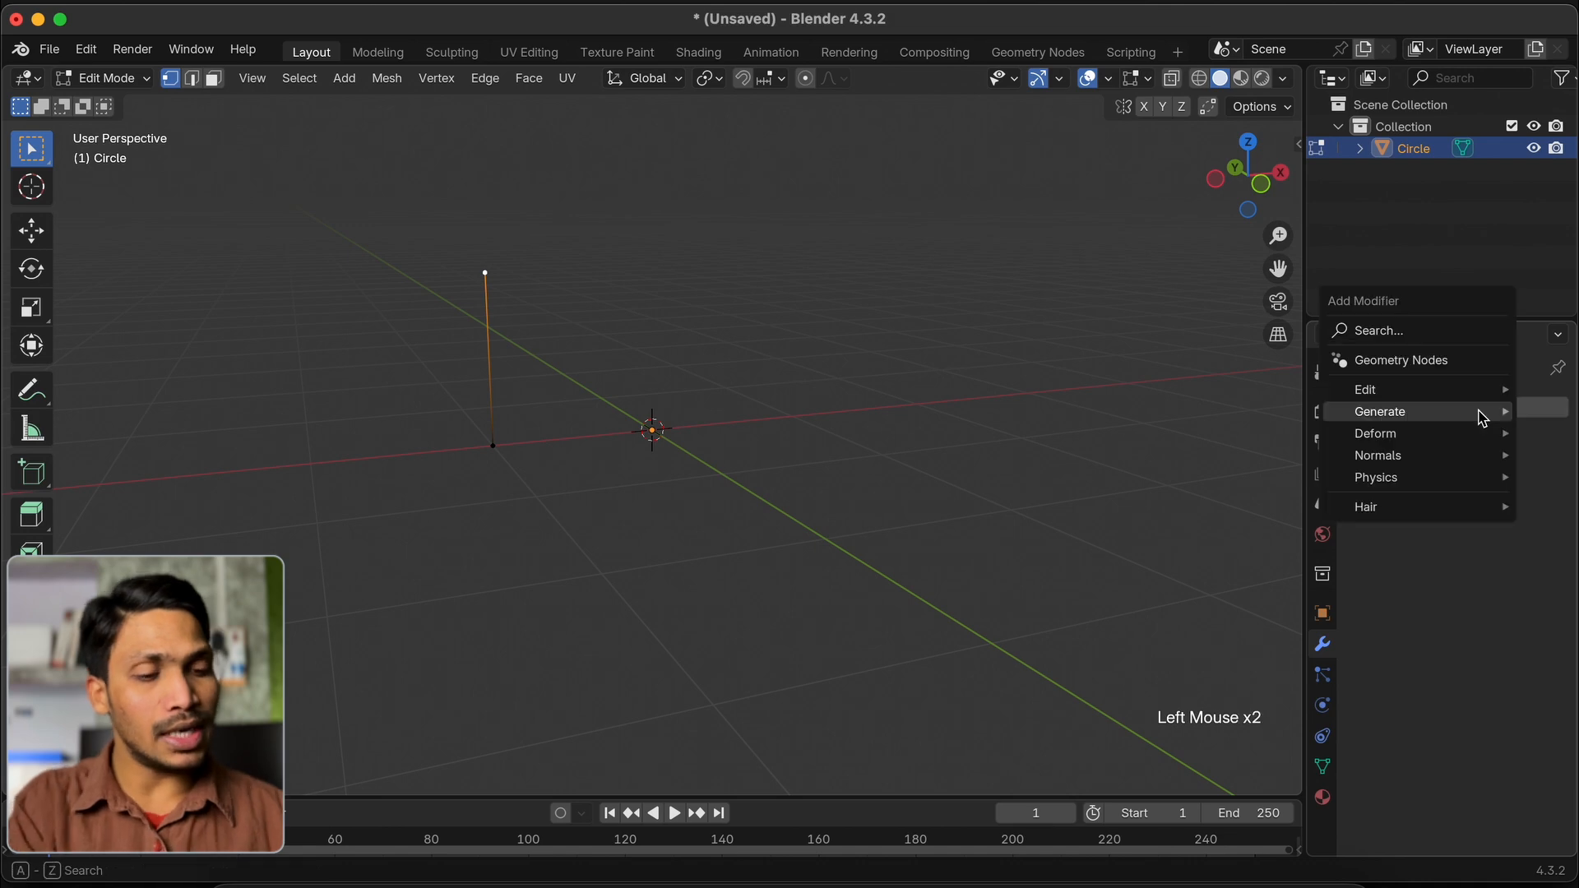
type("scre")
key("Return")
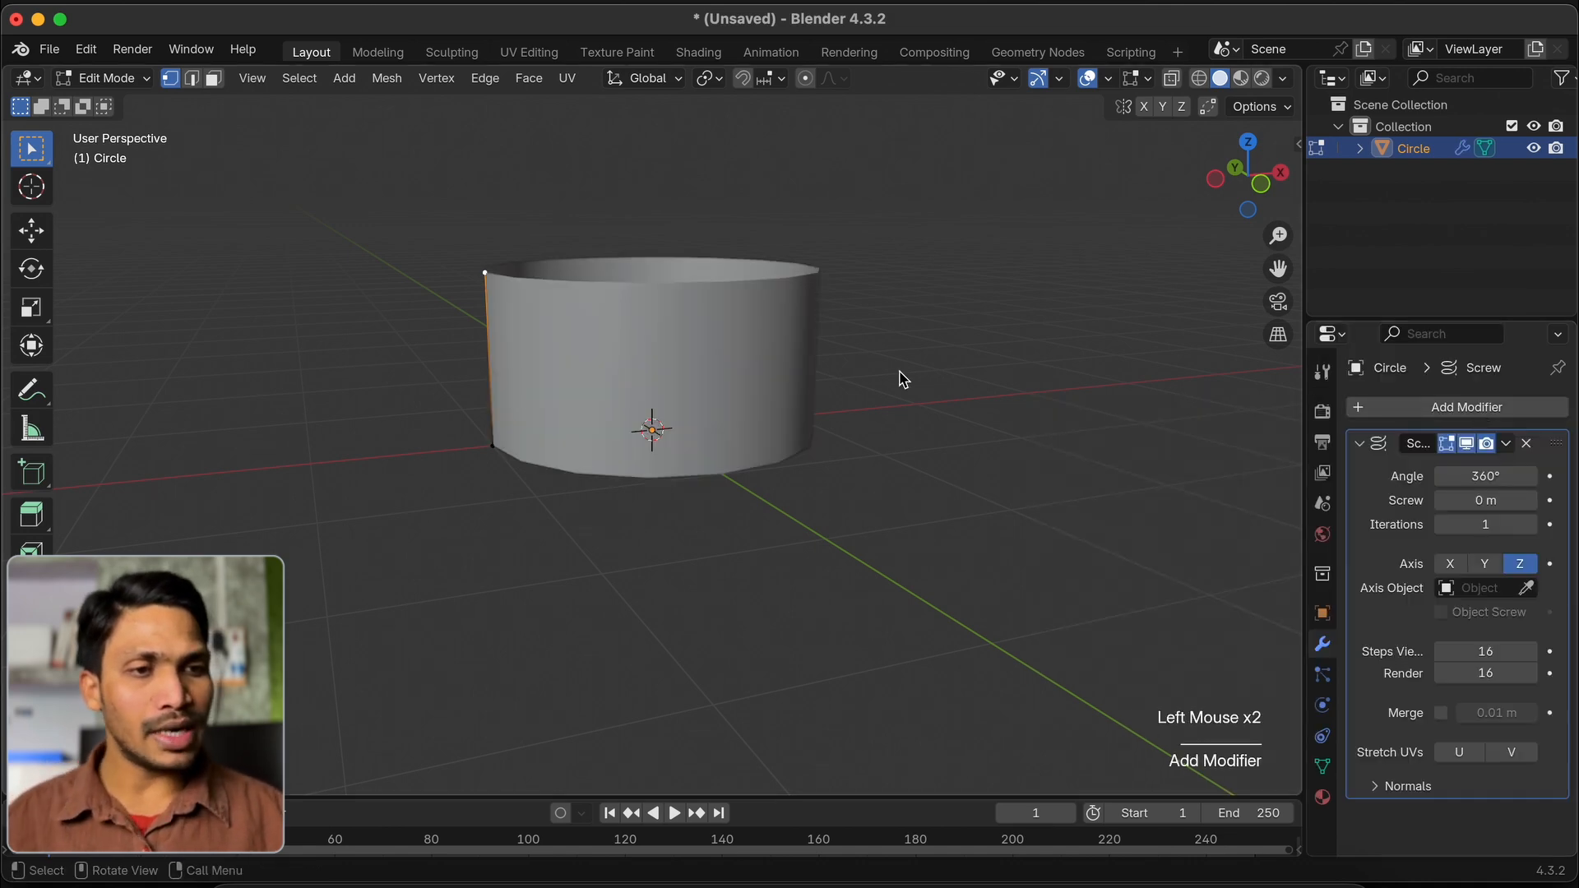
Try lowering the Screw modifier's Angle to 349°, and restore it to 360°
scroll(902, 379, "up", 5)
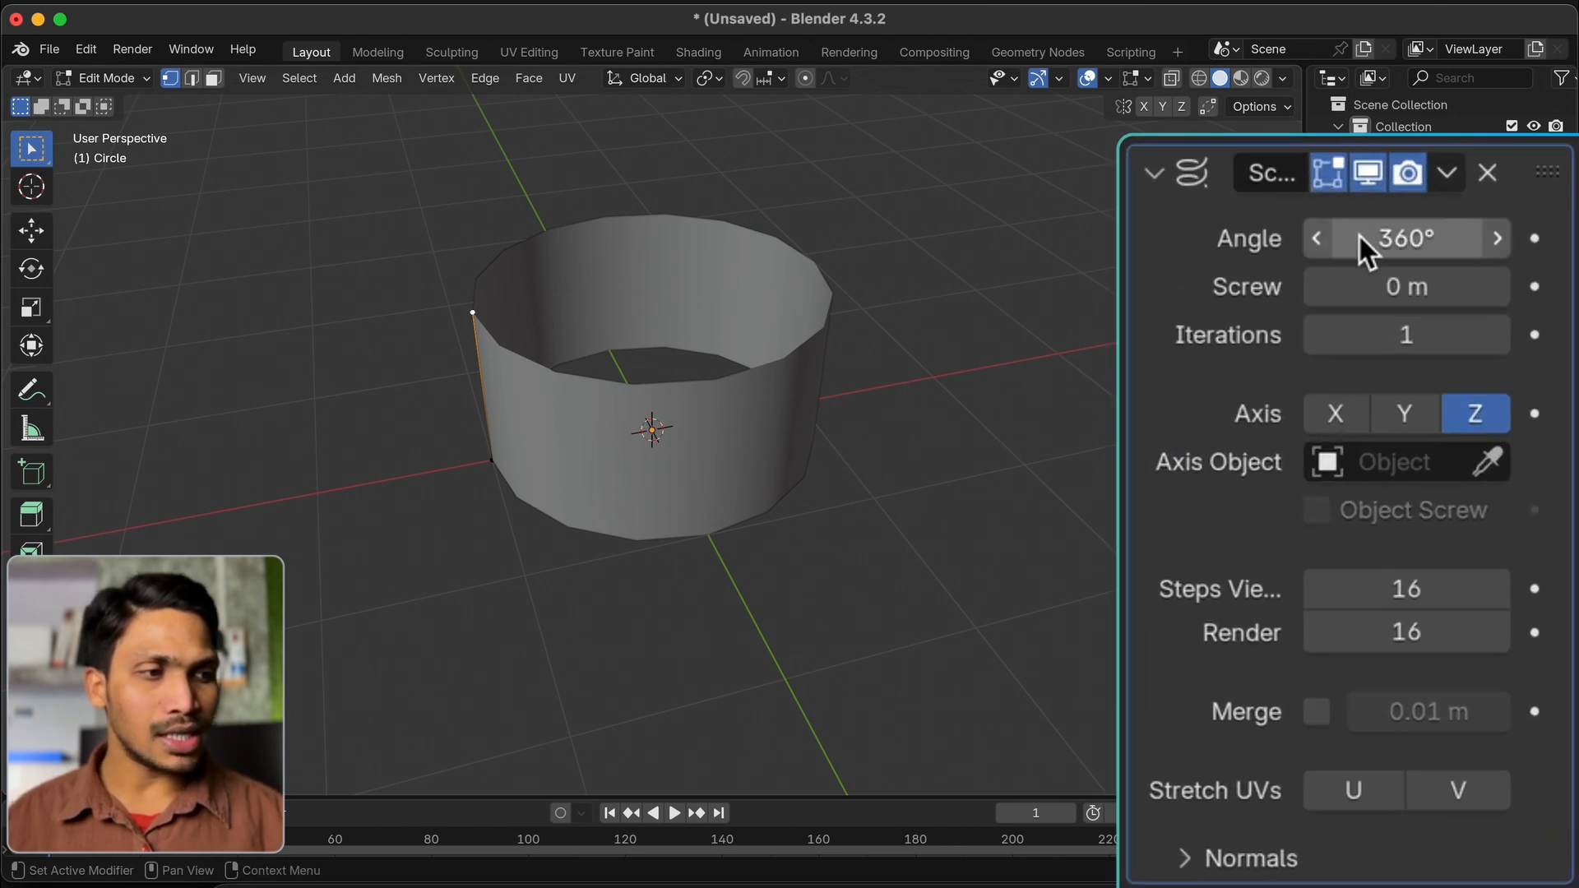
scroll(600, 421, "down", 3)
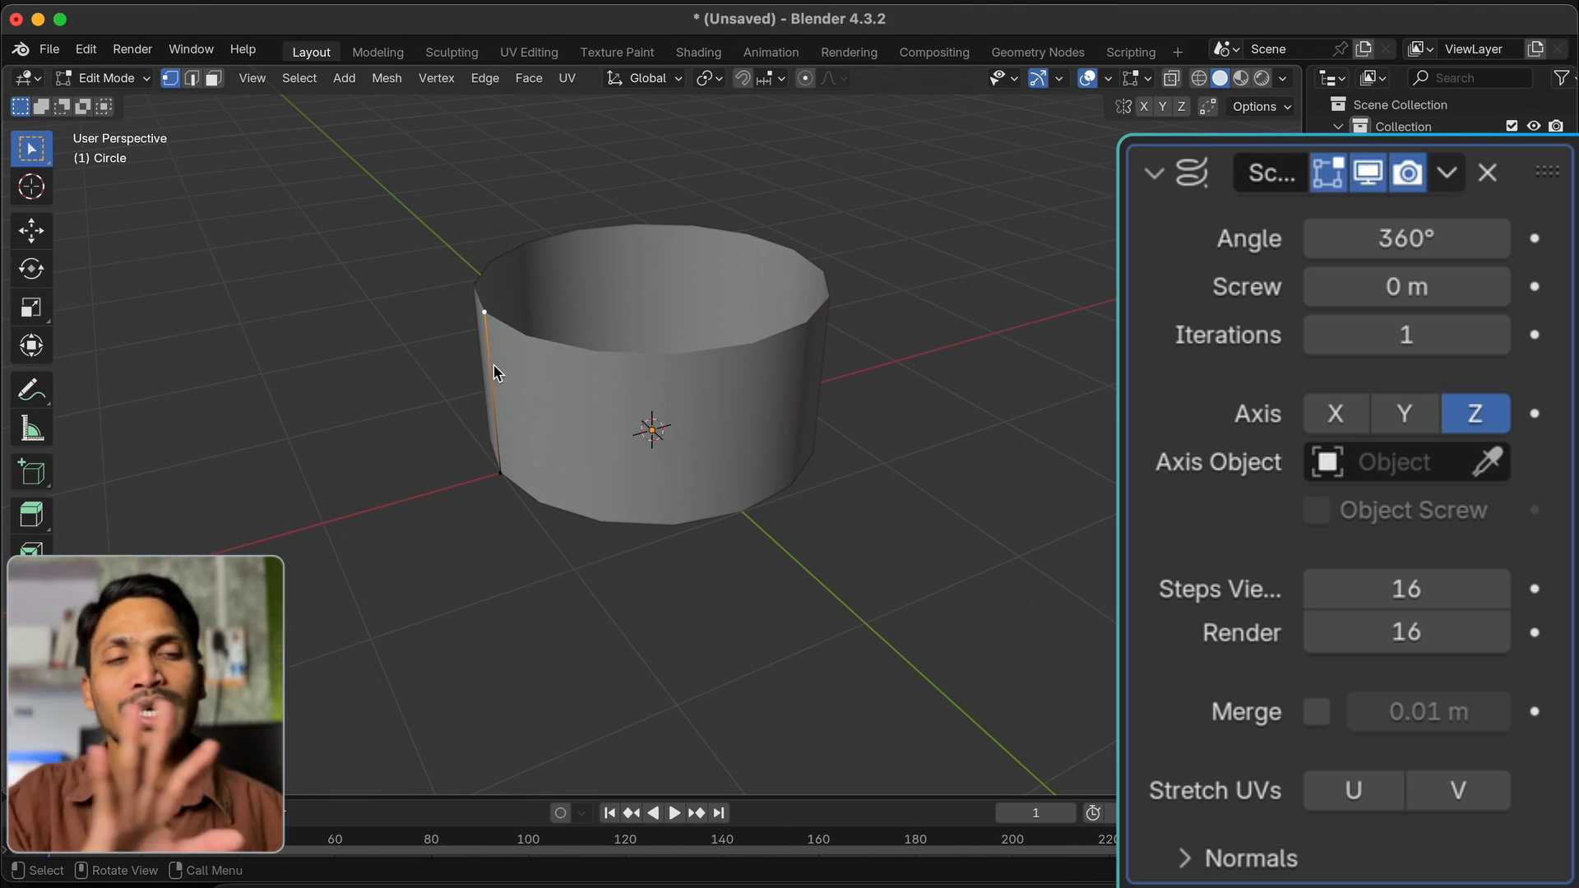
scroll(867, 402, "up", 5)
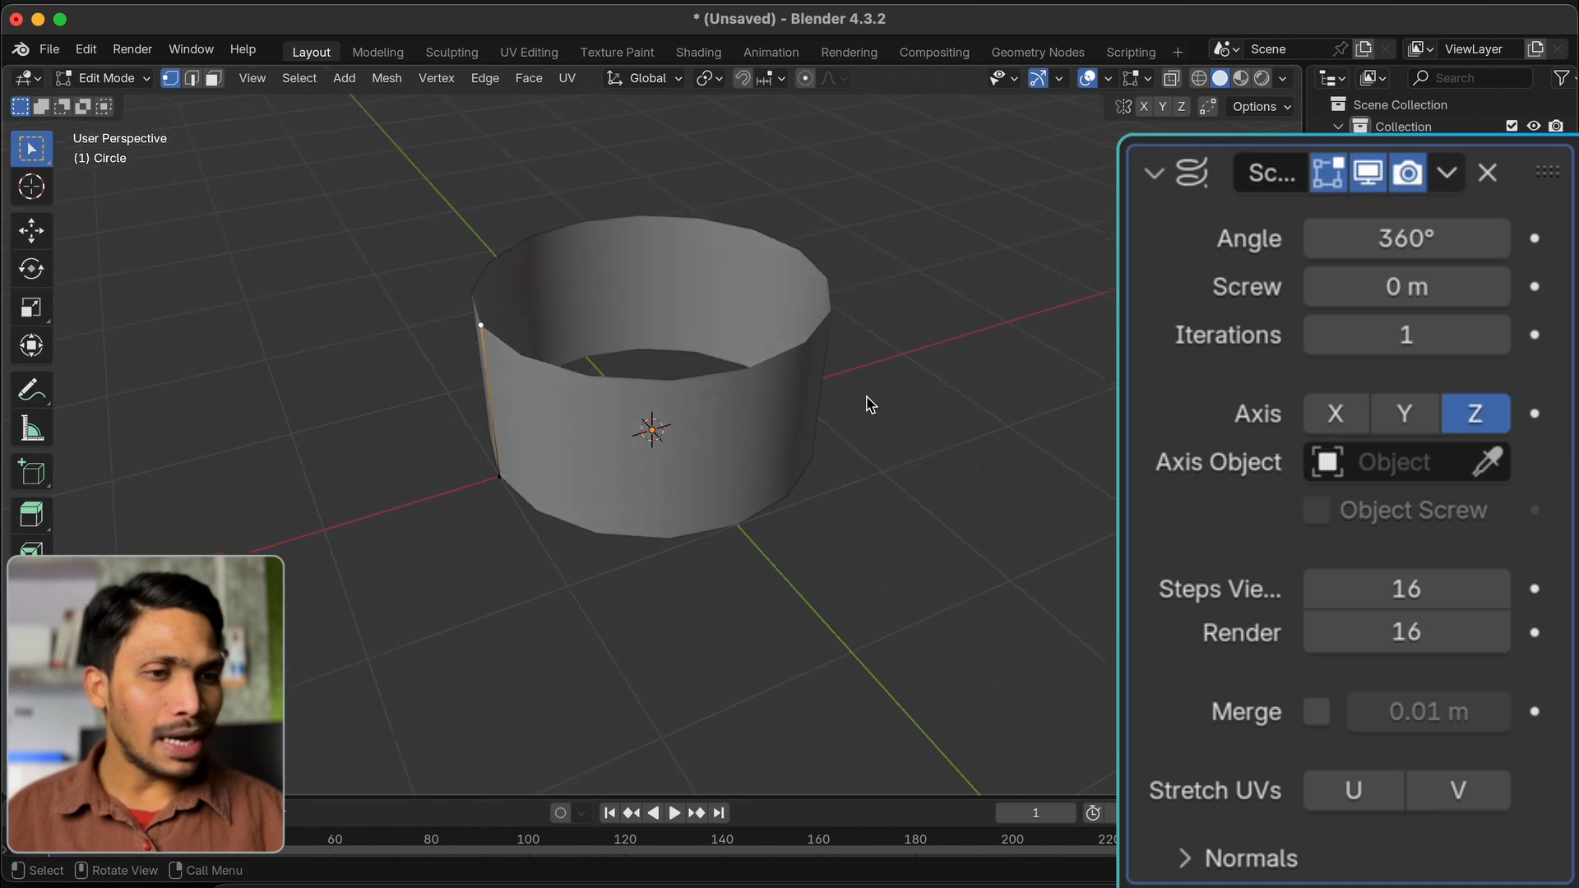
left_click_drag(1433, 247, 1367, 247)
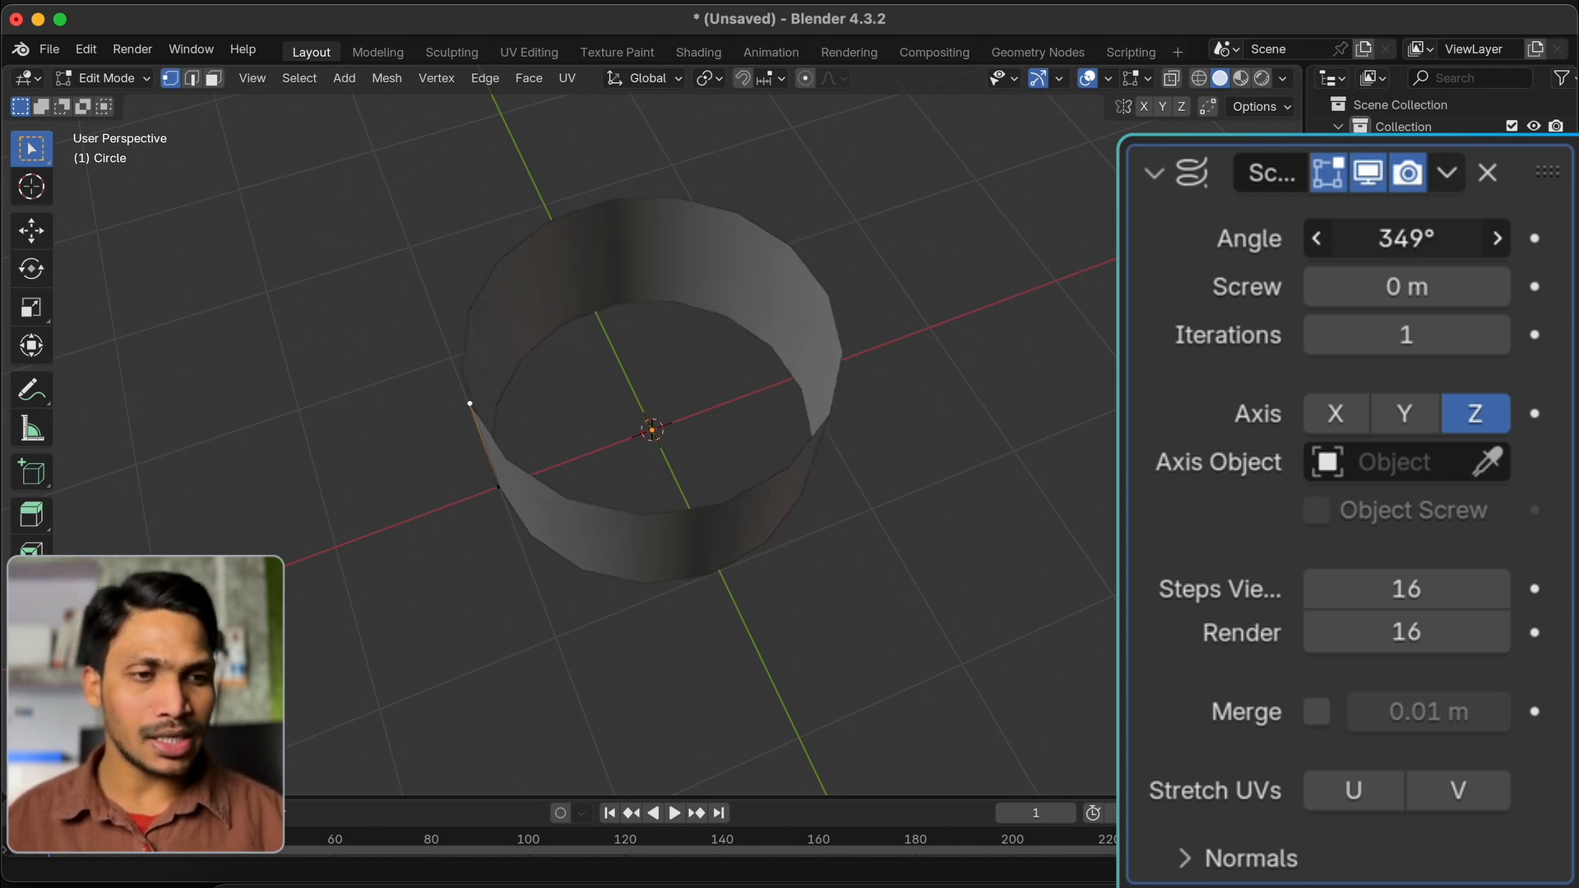
left_click(1467, 227)
key("ctrl+a")
type("360")
key("Return")
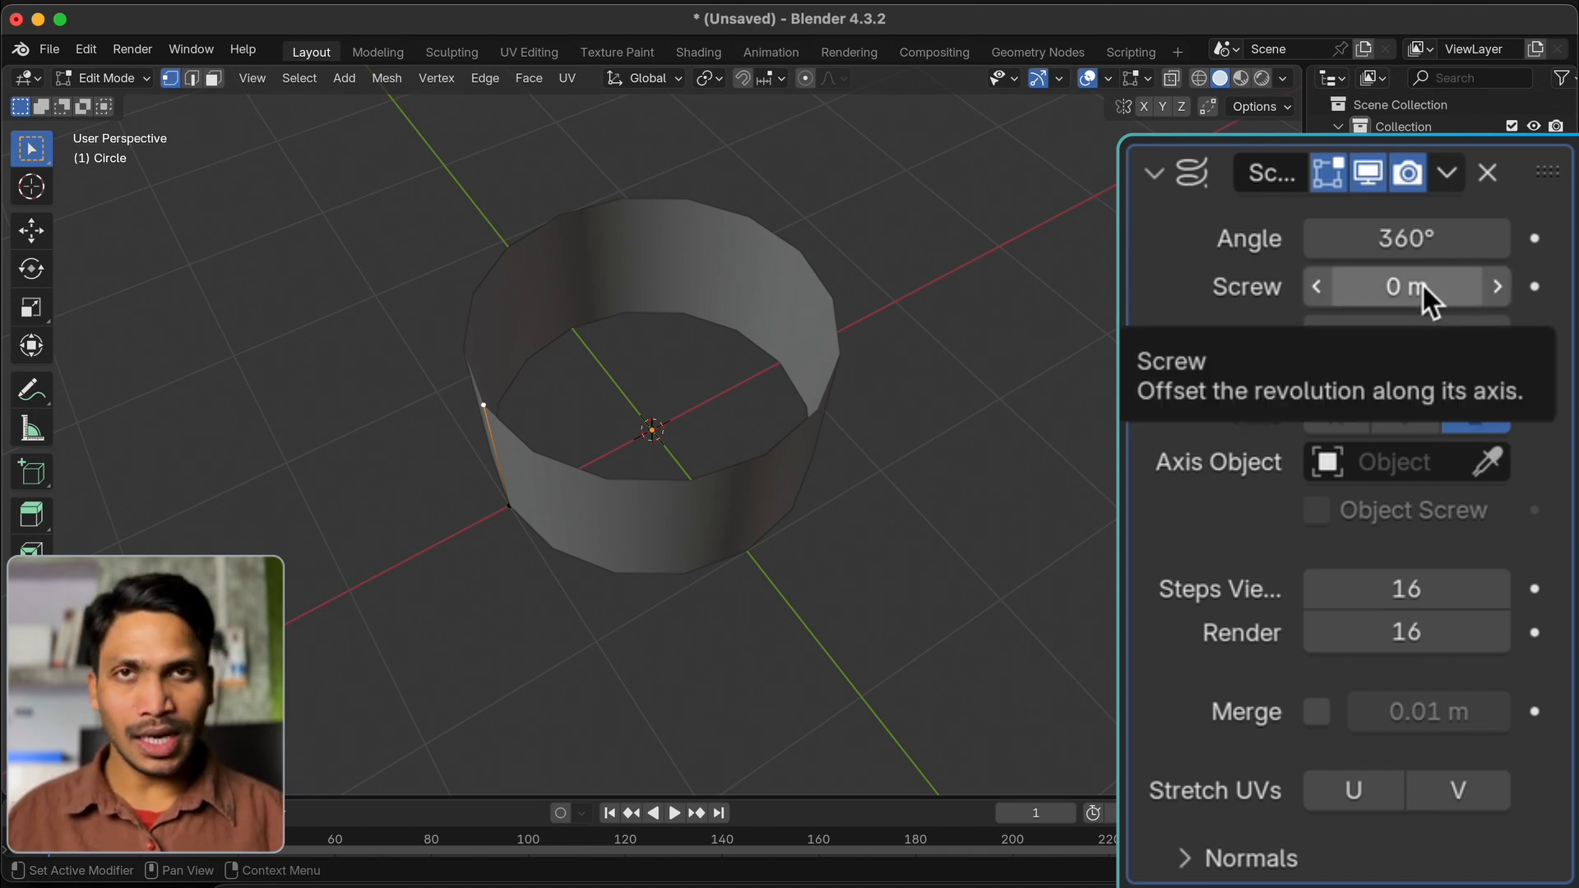
Try Screw offsets of 1.2 m and 1 m on the revolved edge
middle_click_drag(762, 558, 732, 477)
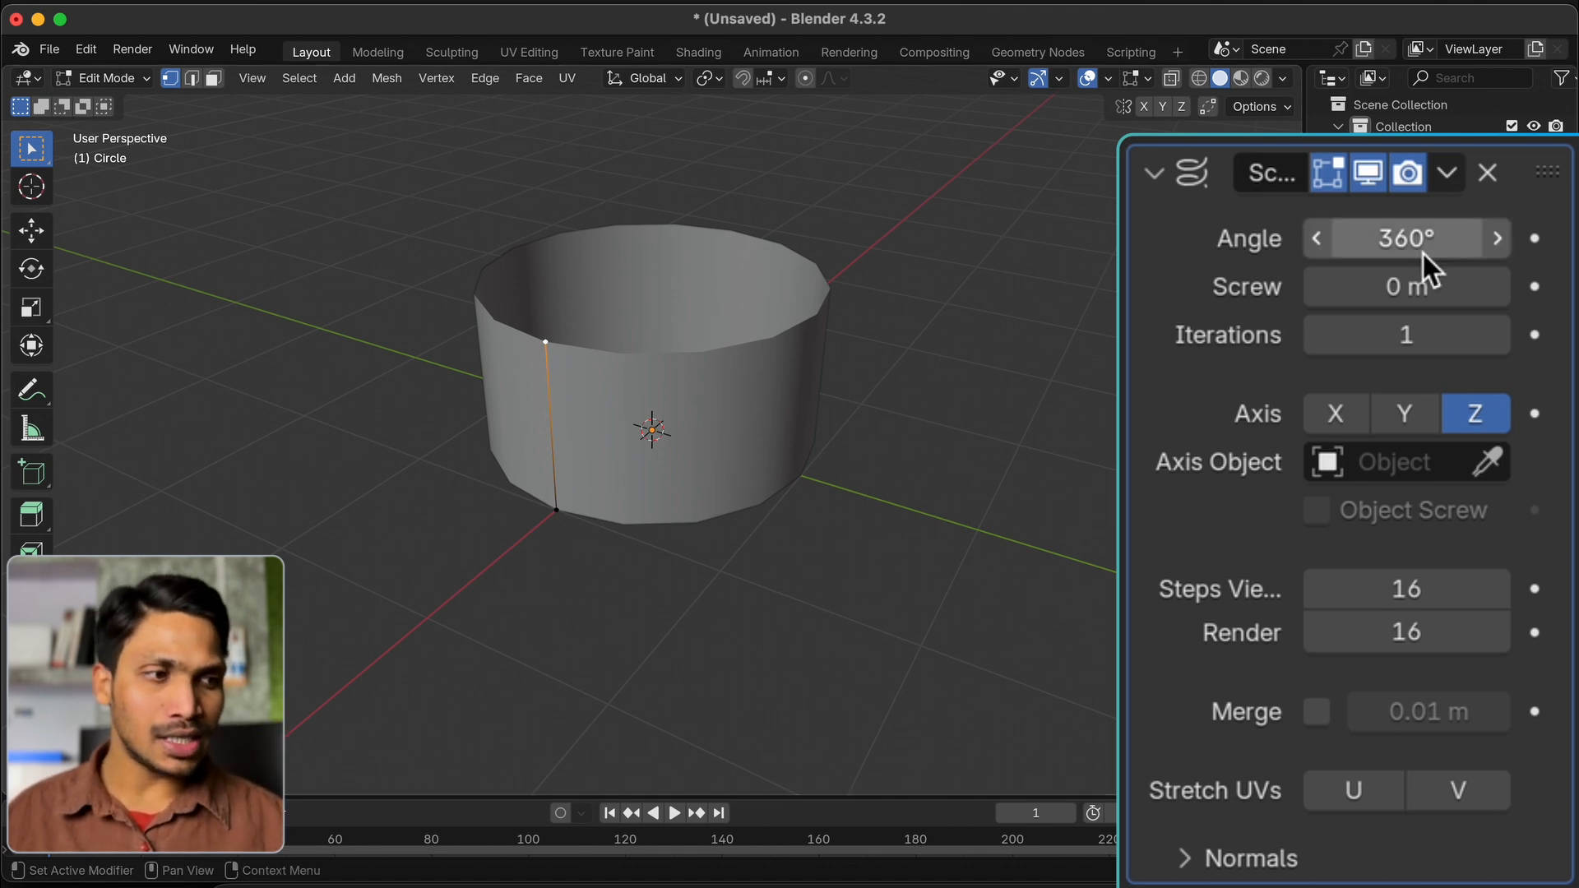
middle_click_drag(727, 472, 653, 416)
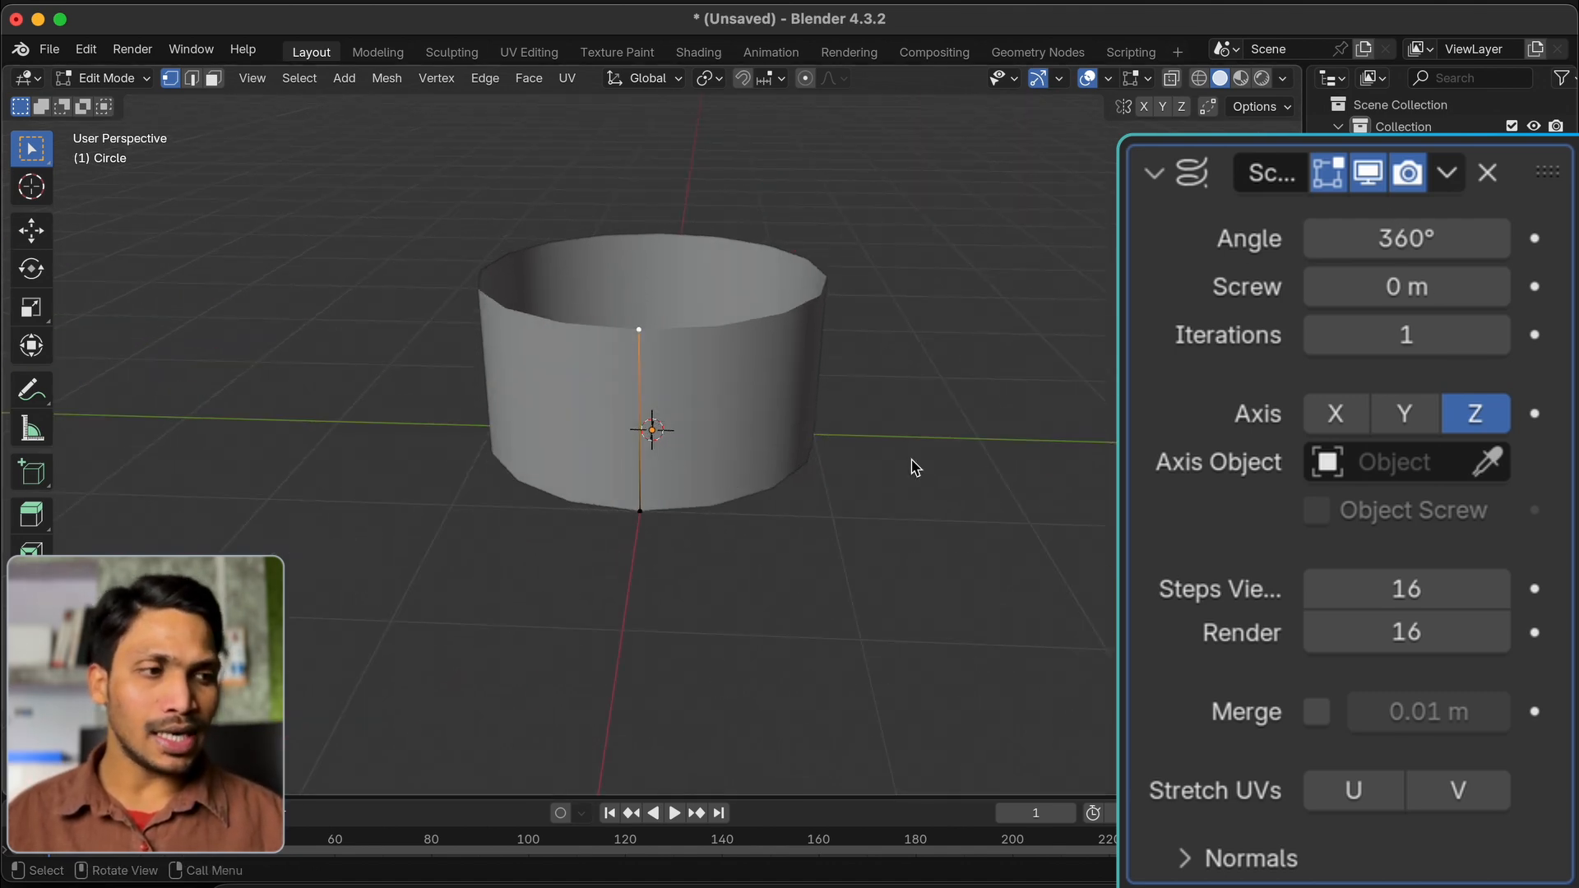
mouse_move(1411, 288)
left_mouse_down()
mouse_move(1473, 288)
mouse_move(1440, 288)
left_mouse_up()
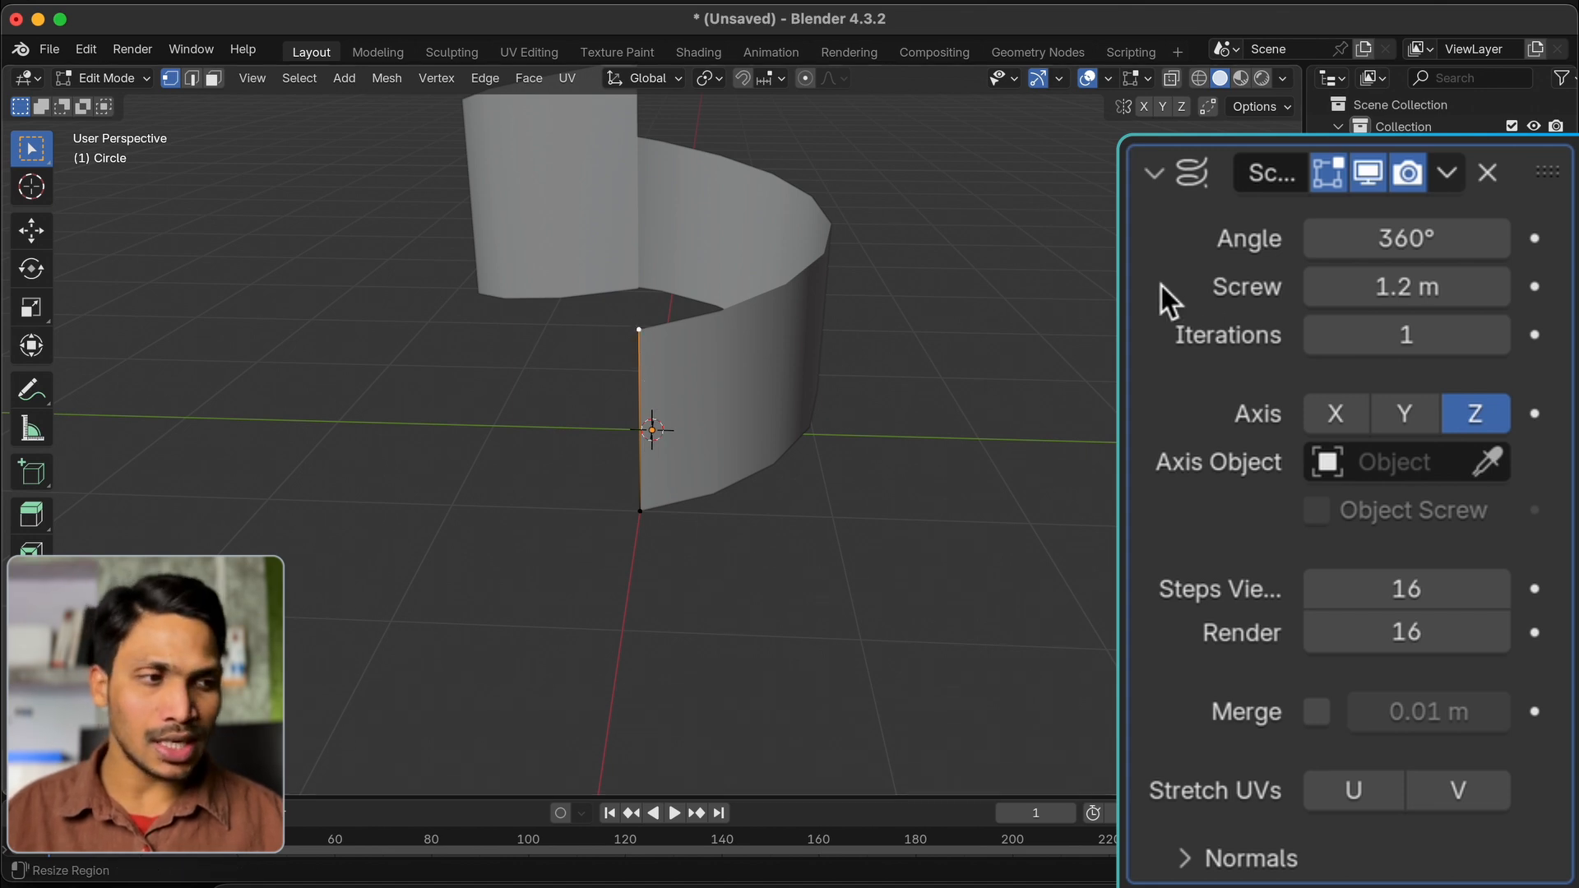
left_click(1356, 292)
type("1")
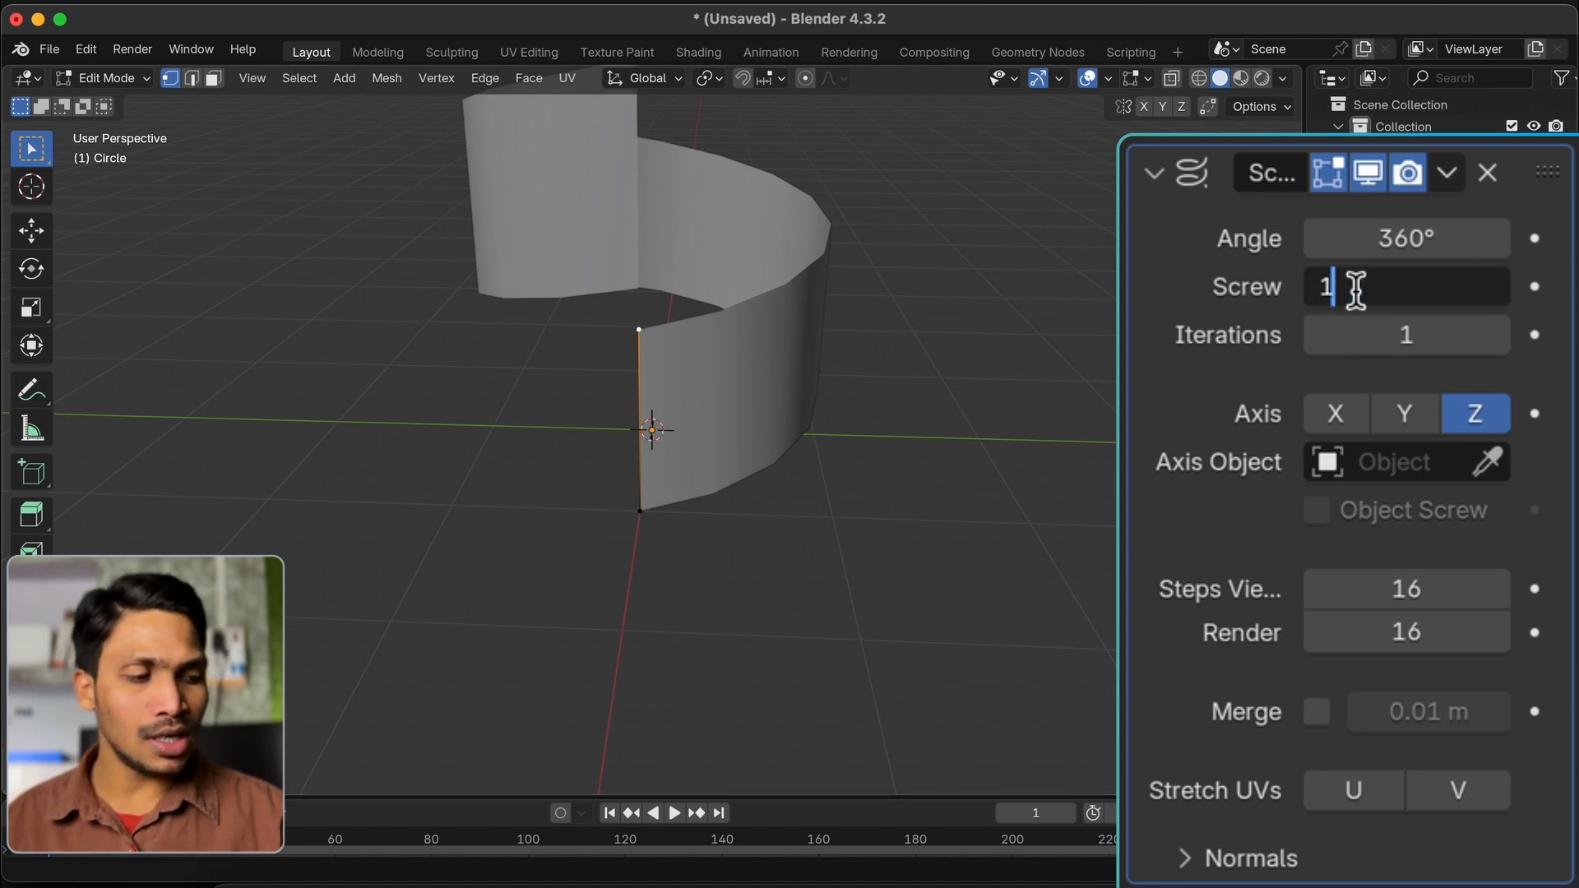
key("Return")
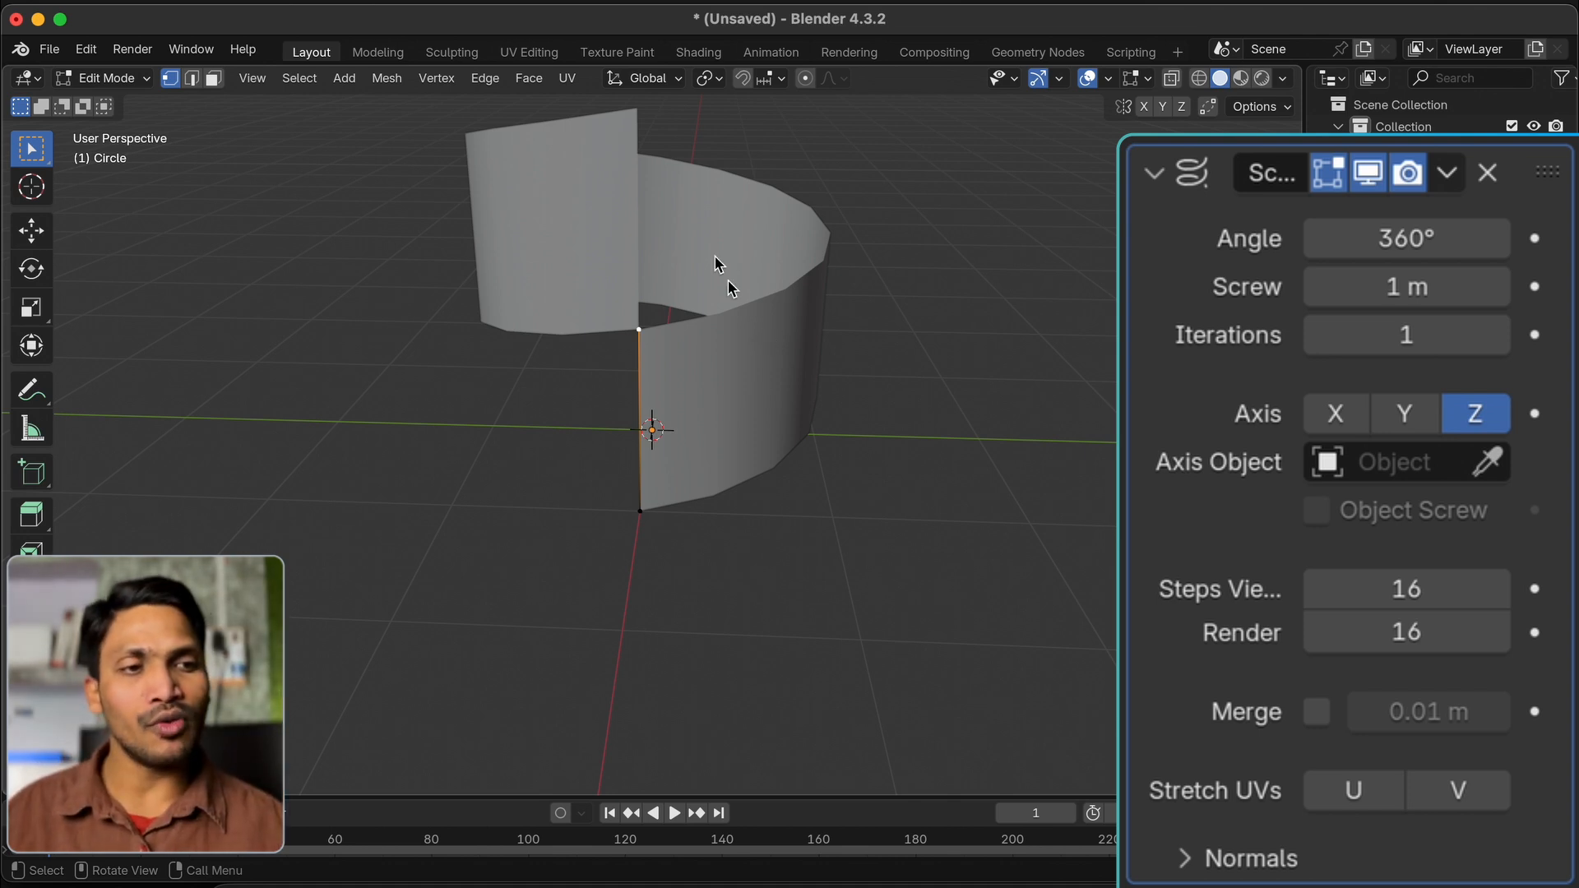
Increase the Screw offset to 2.2 m to stretch the spiral vertically
middle_click_drag(639, 315, 652, 257)
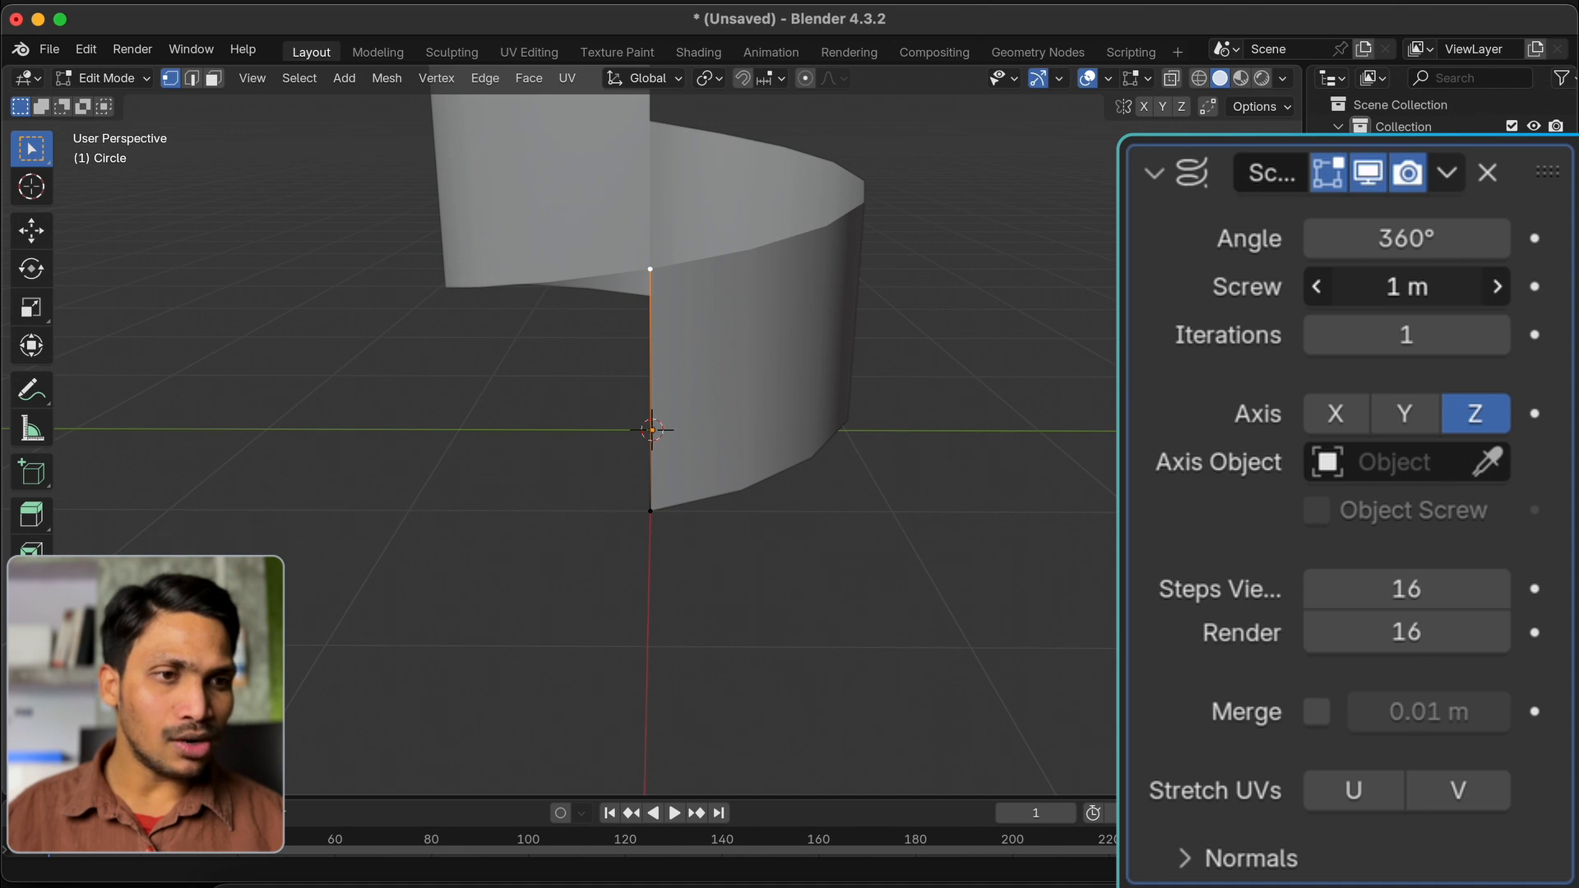
left_click_drag(1407, 286, 1447, 286)
scroll(803, 529, "down", 4)
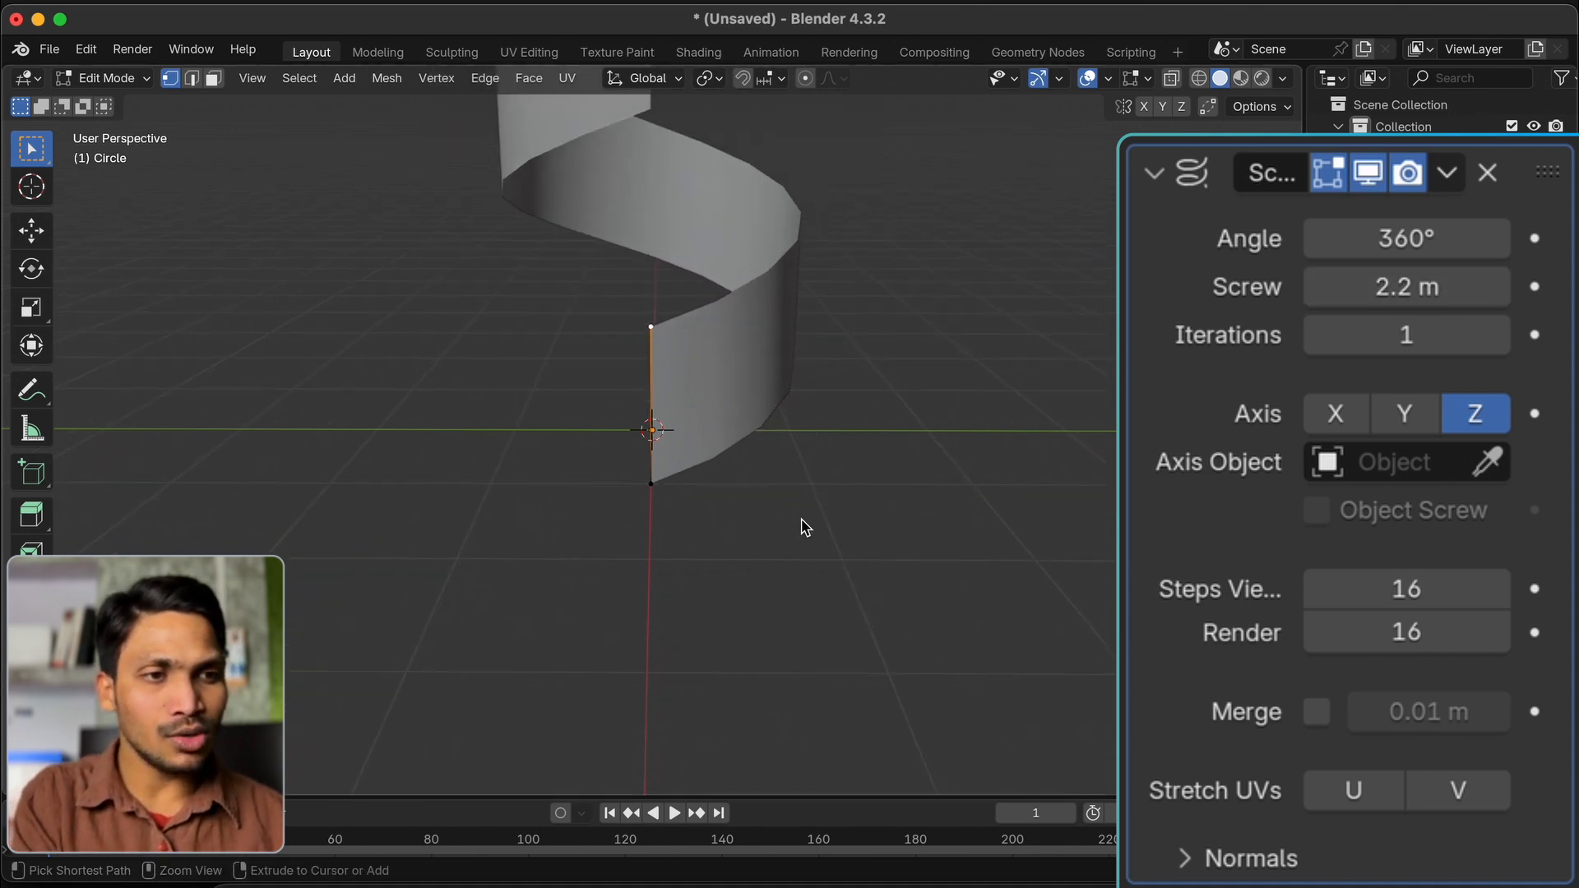
scroll(804, 529, "right", 5)
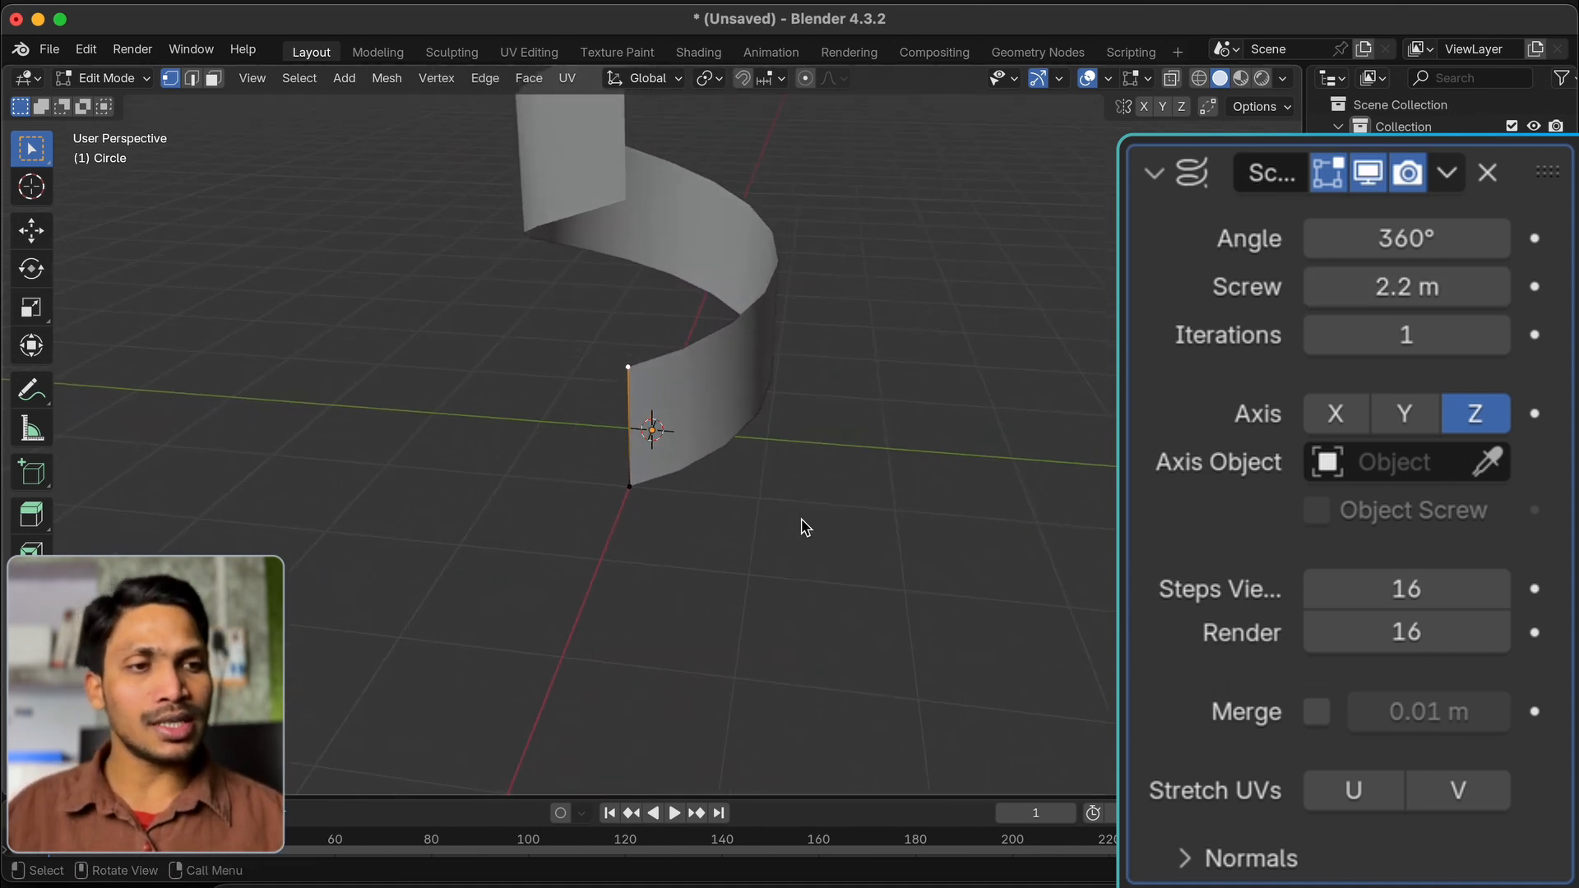
scroll(804, 529, "down", 2, "ctrl")
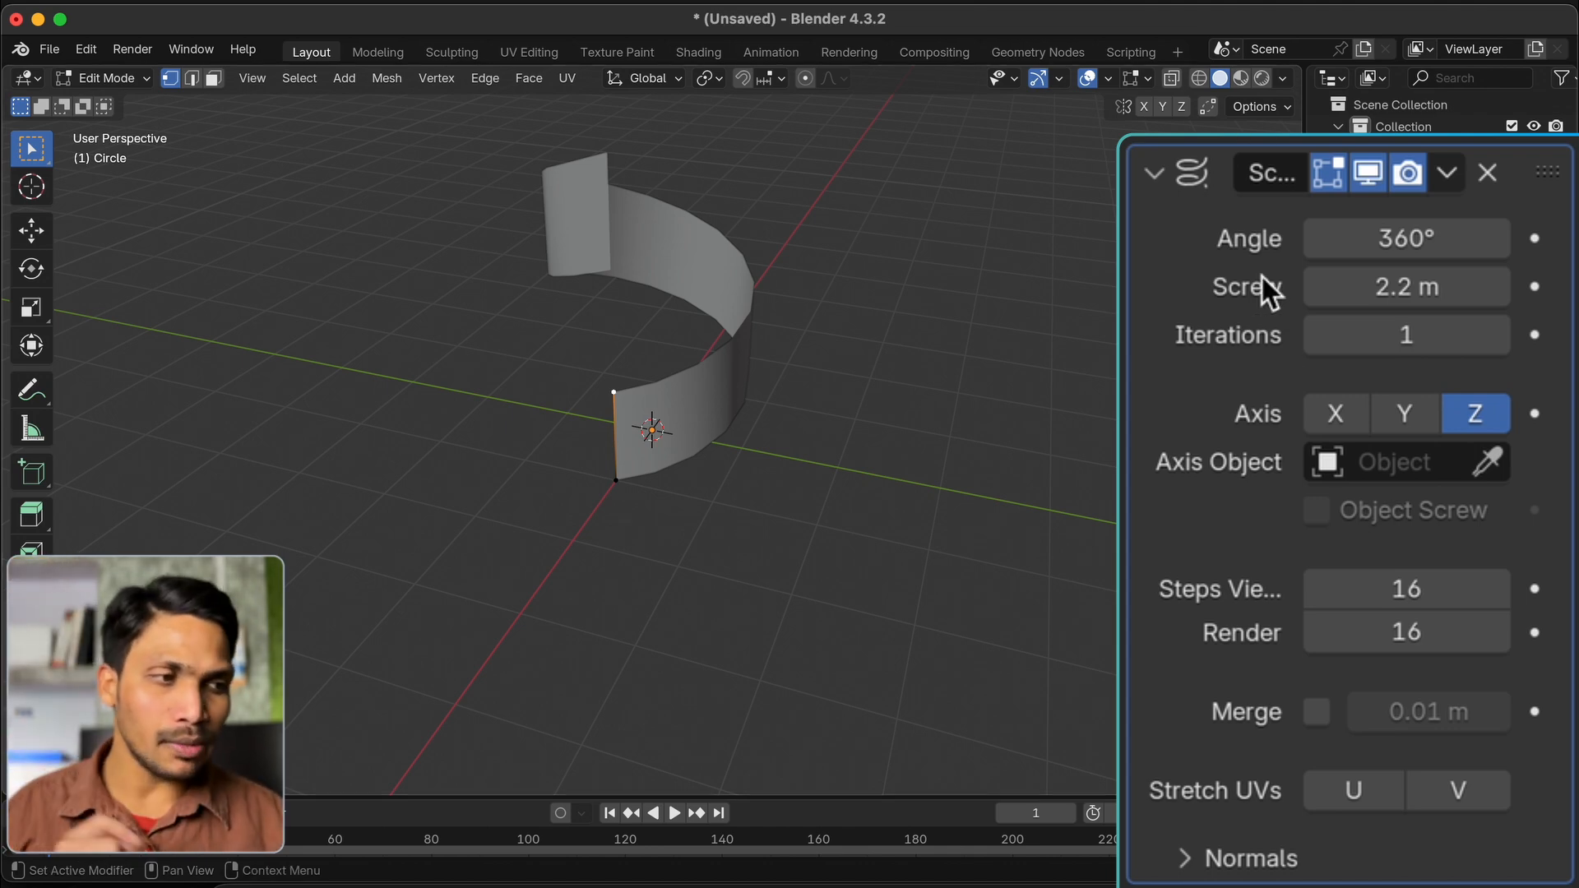
Set the Screw modifier's Iterations to 5 and inspect the full spiral
left_click(1362, 343)
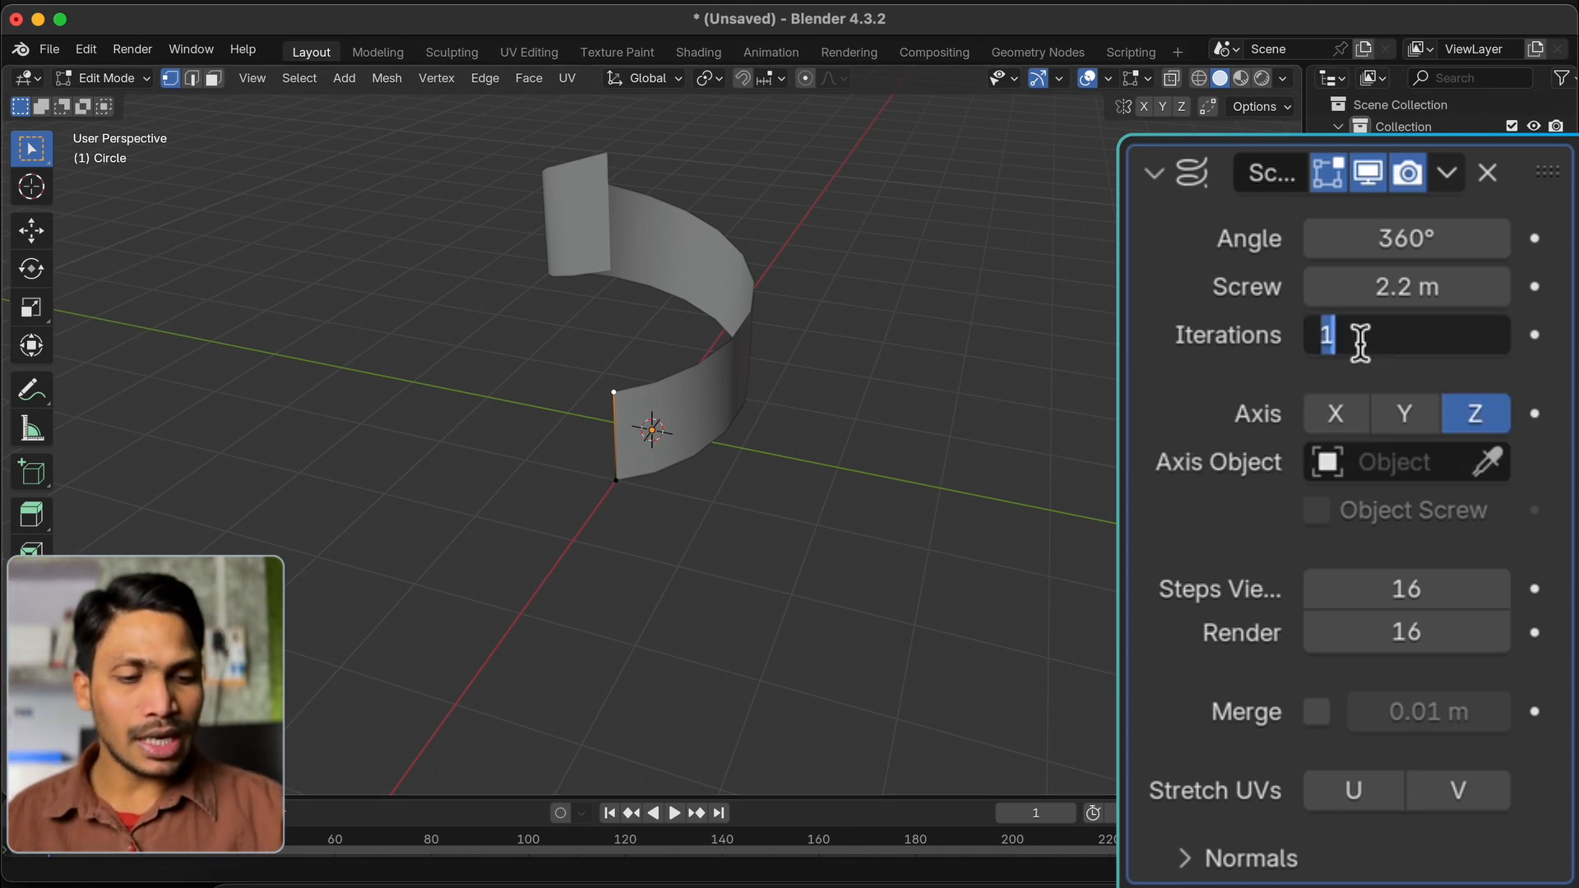
type("5")
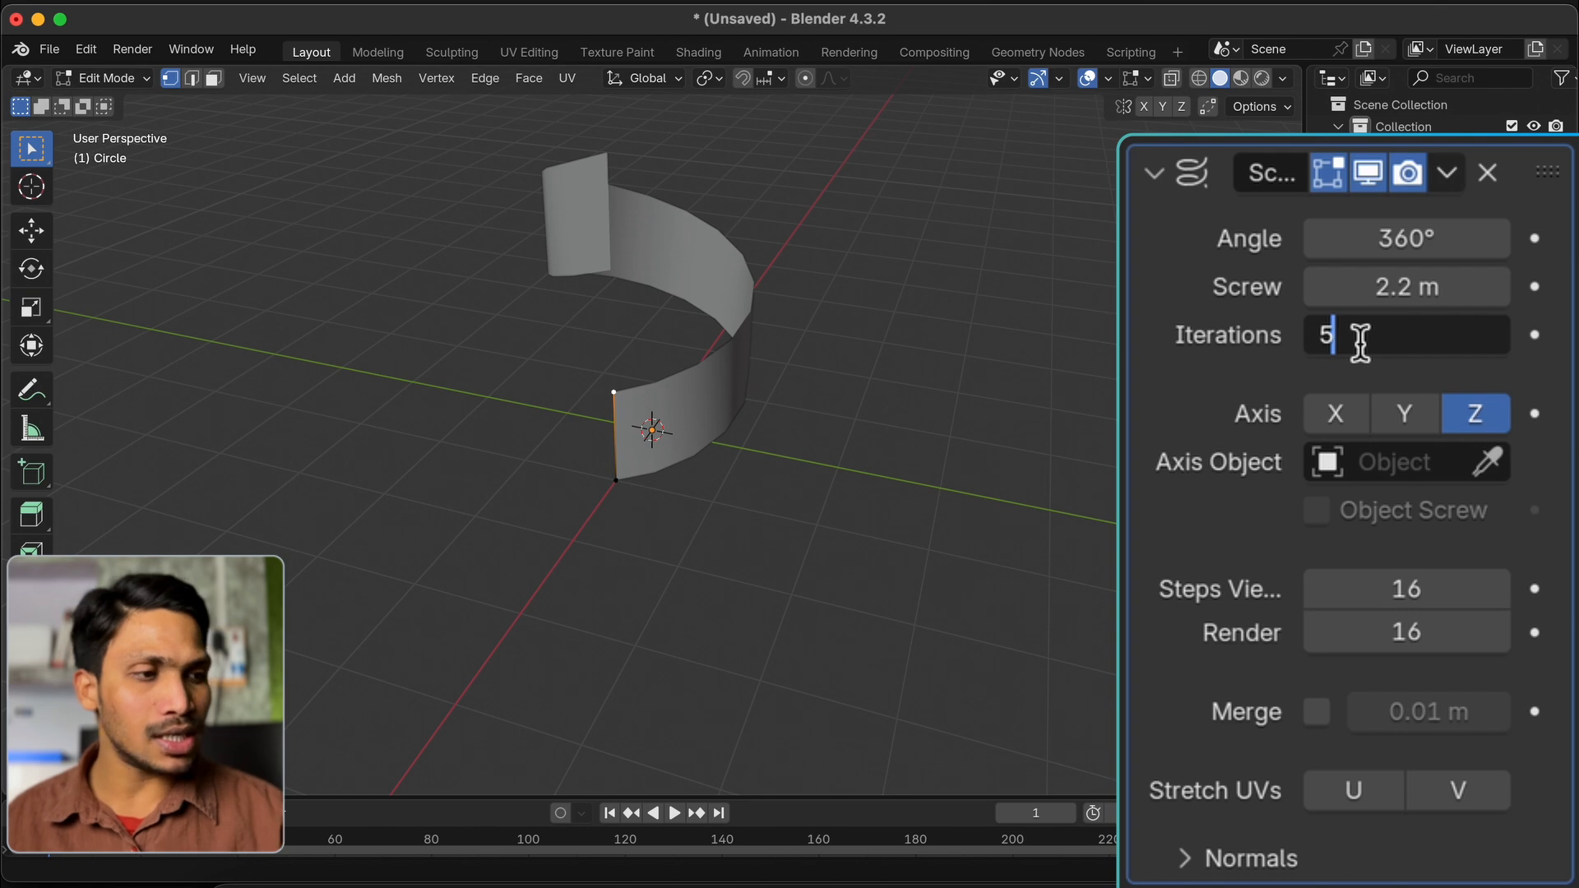
key("Return")
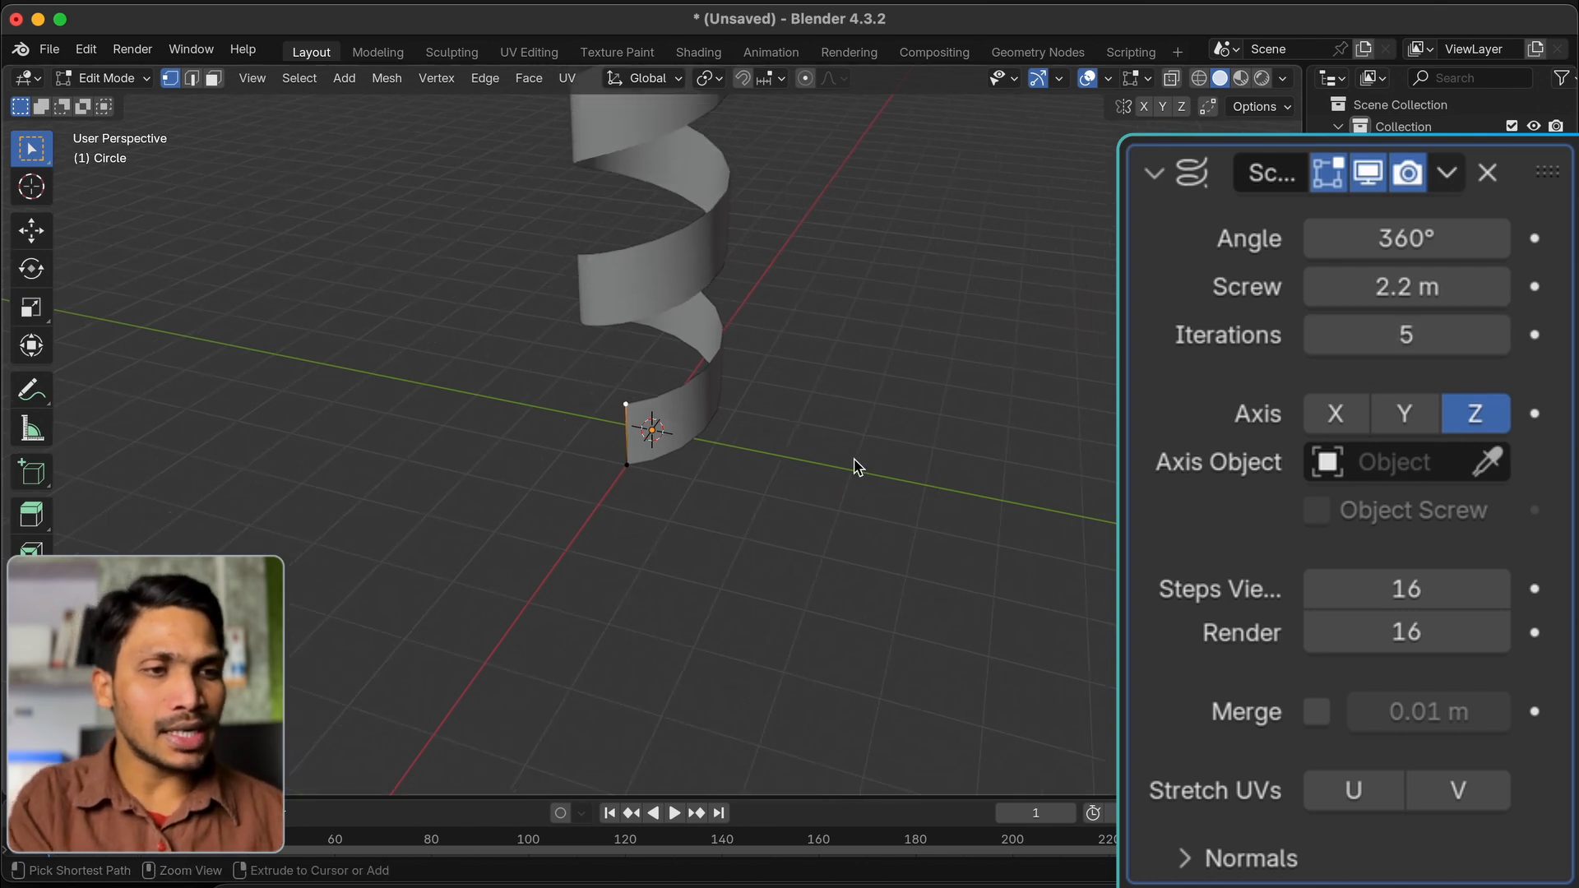
scroll(858, 467, "up", 5, "shift")
scroll(858, 467, "down", 5, "ctrl")
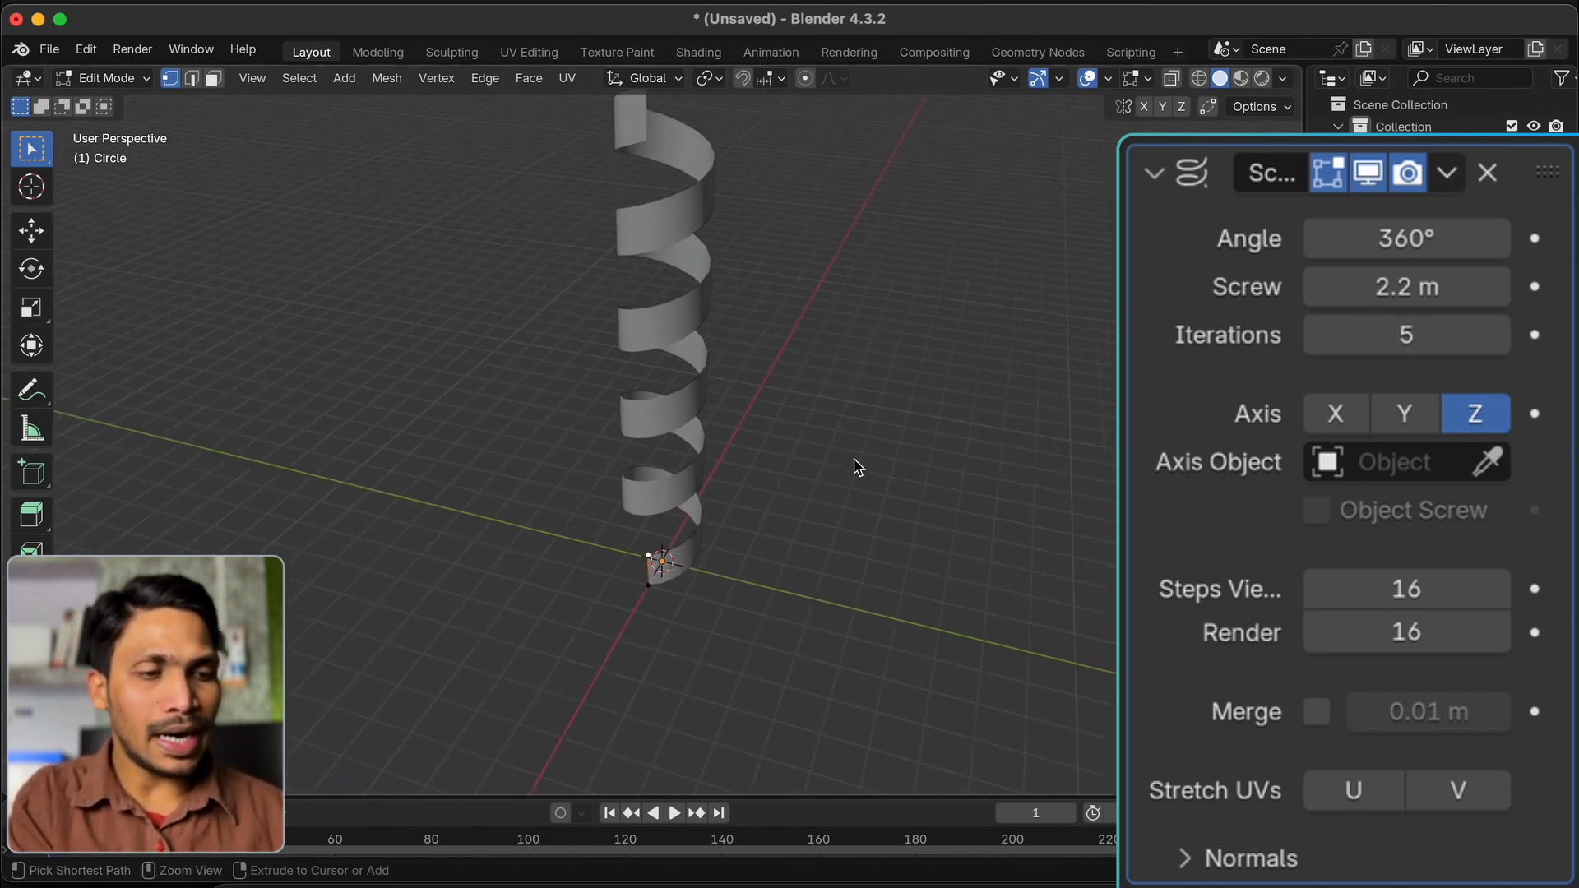
scroll(713, 470, "right", 5)
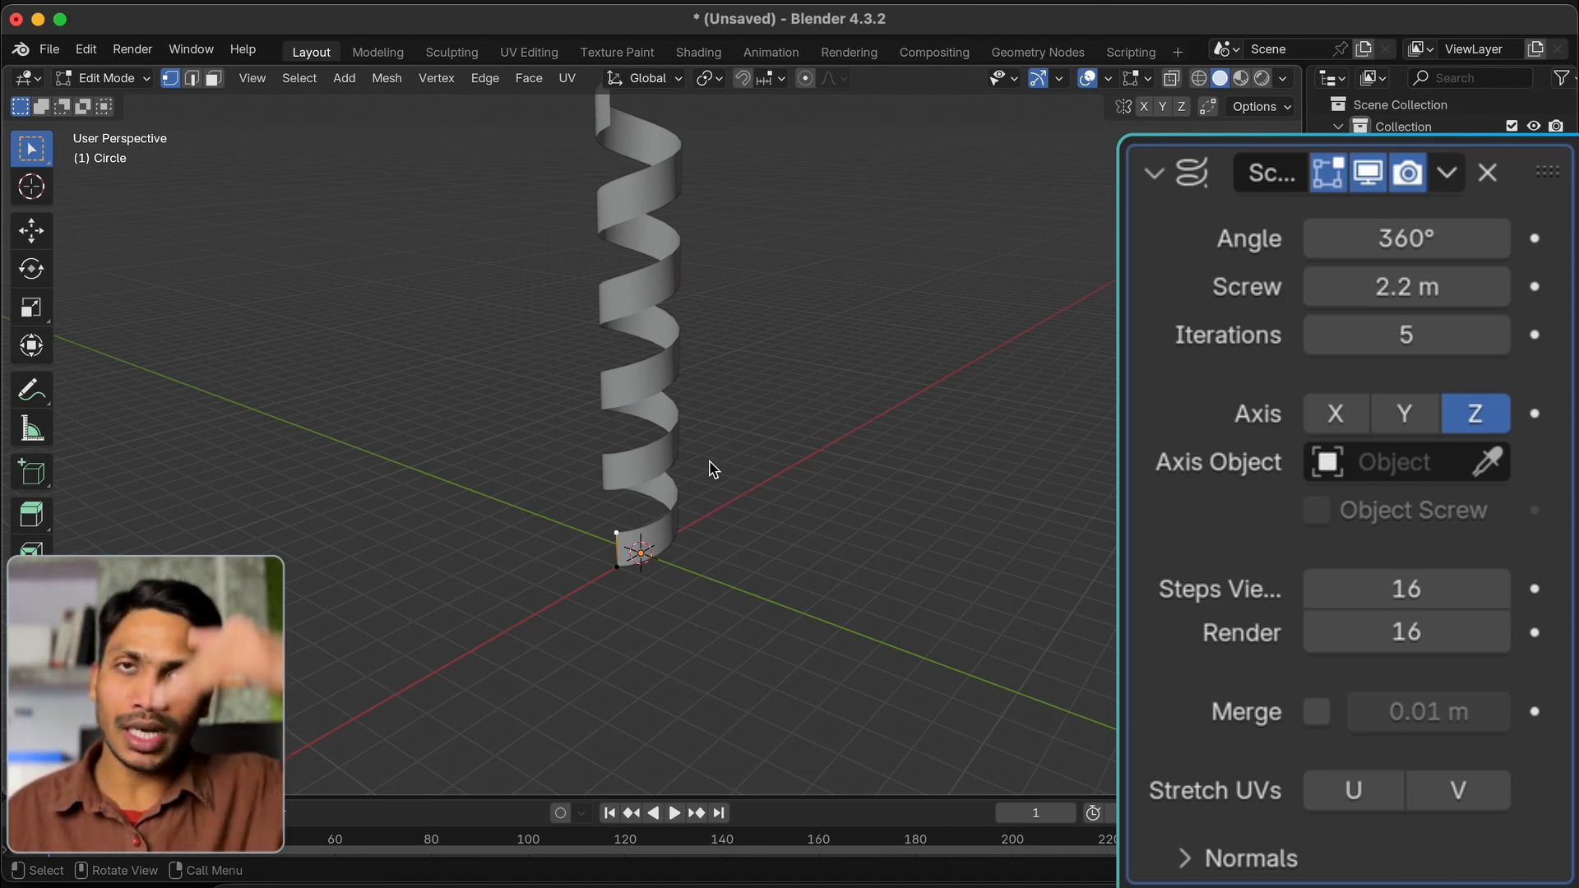
Set the five-turn spiral's Screw offset to 1 m, matching the edge height
double_click(1501, 500)
key("super+a")
type("1")
key("Return")
Add one loop cut at the middle of the vertical edge and move the new vertex outward about 0.36 m
middle_click_drag(771, 502, 796, 579)
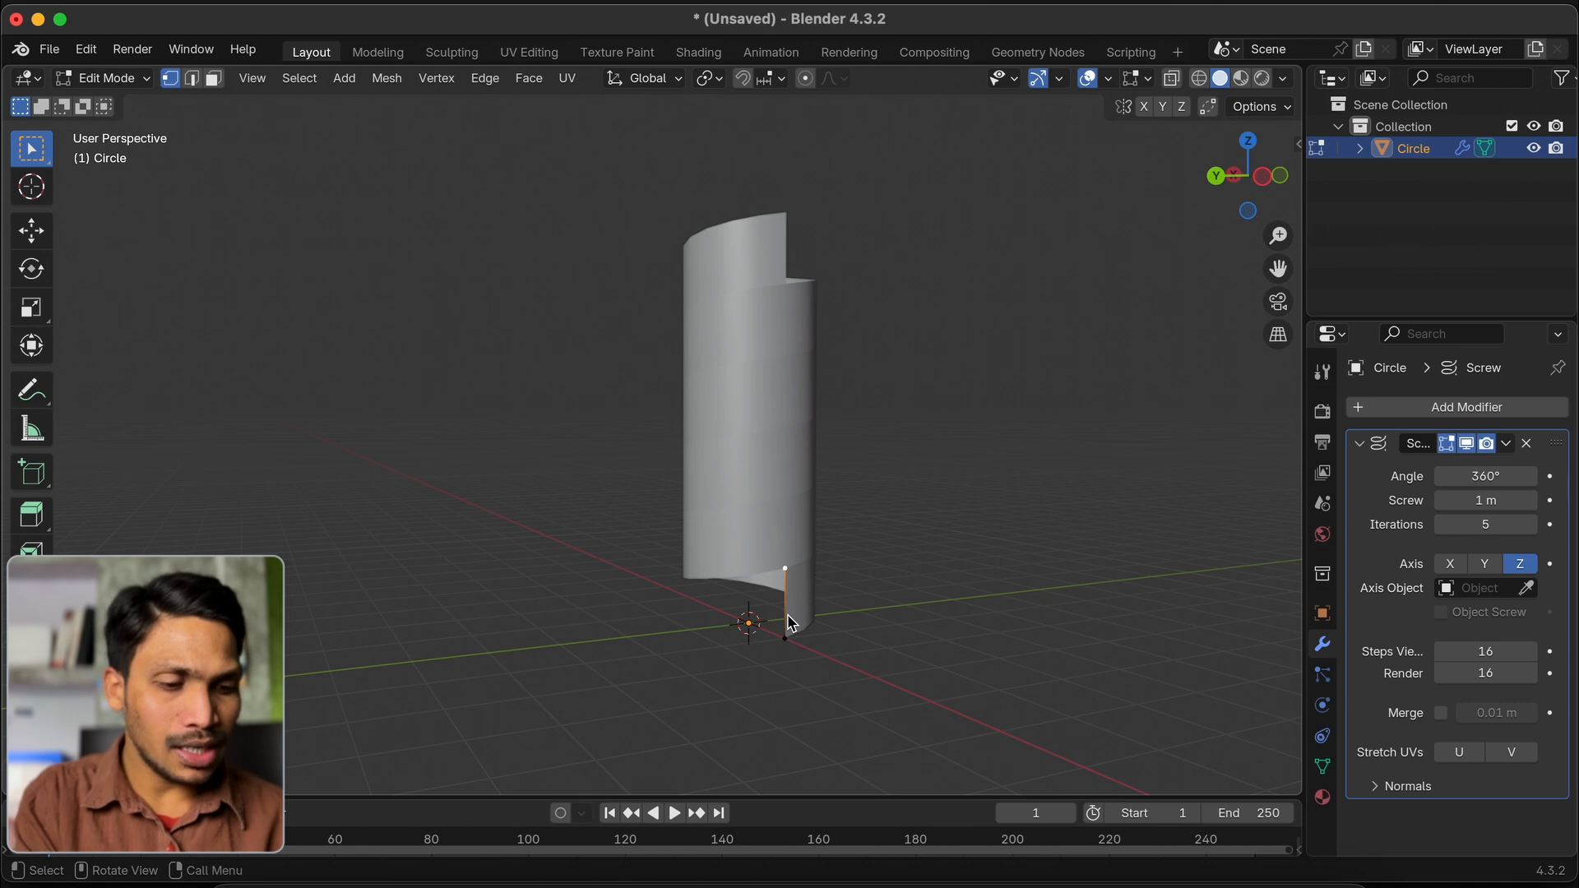
key("super+r")
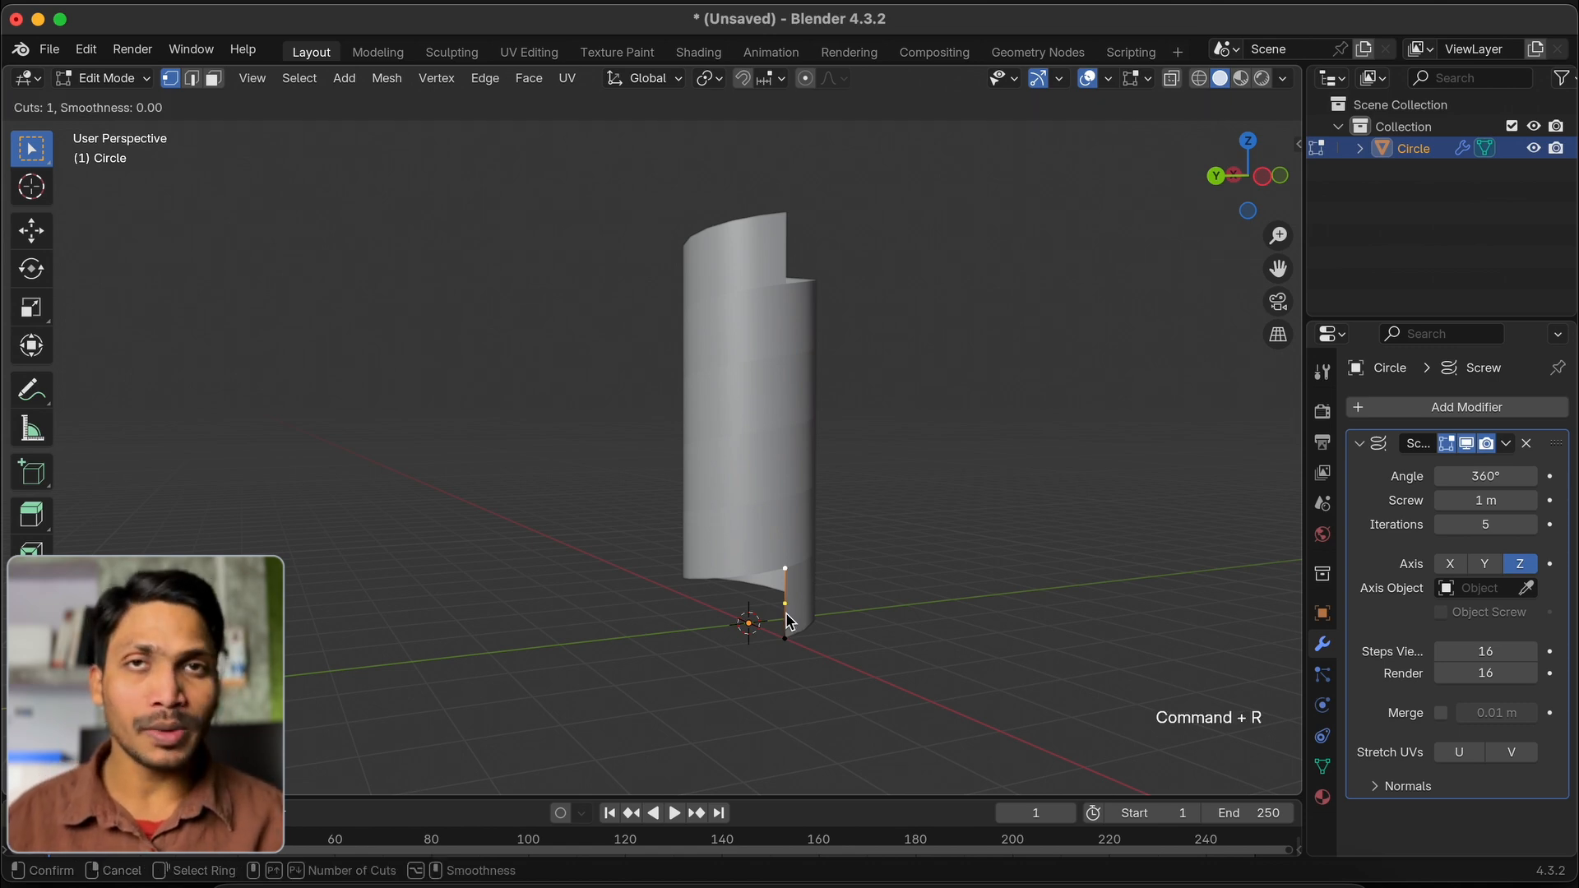
left_click(788, 621)
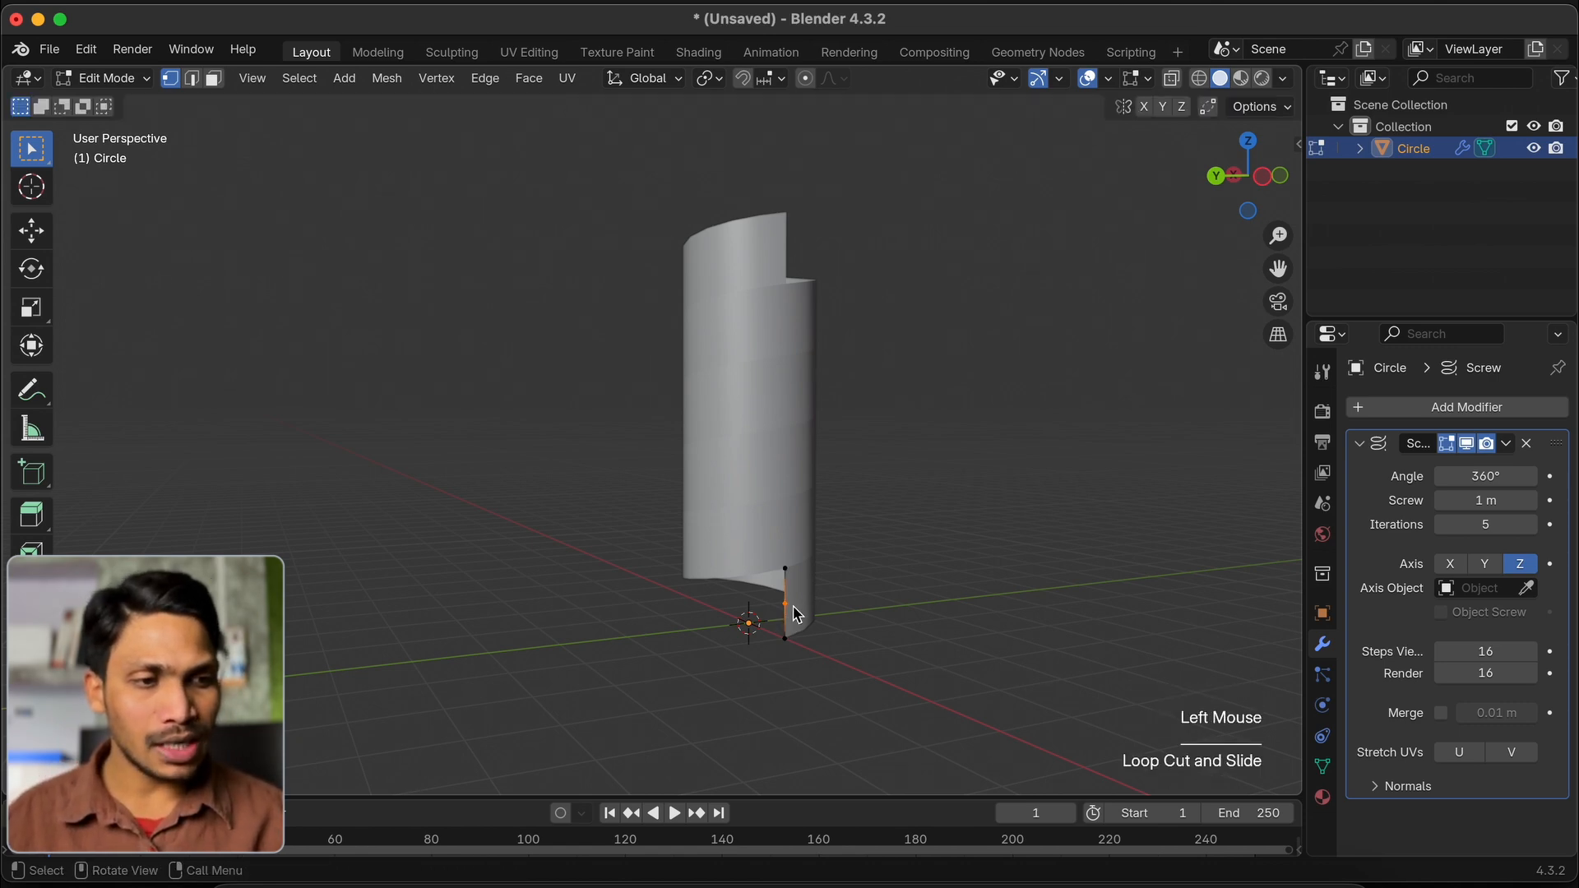
key("g")
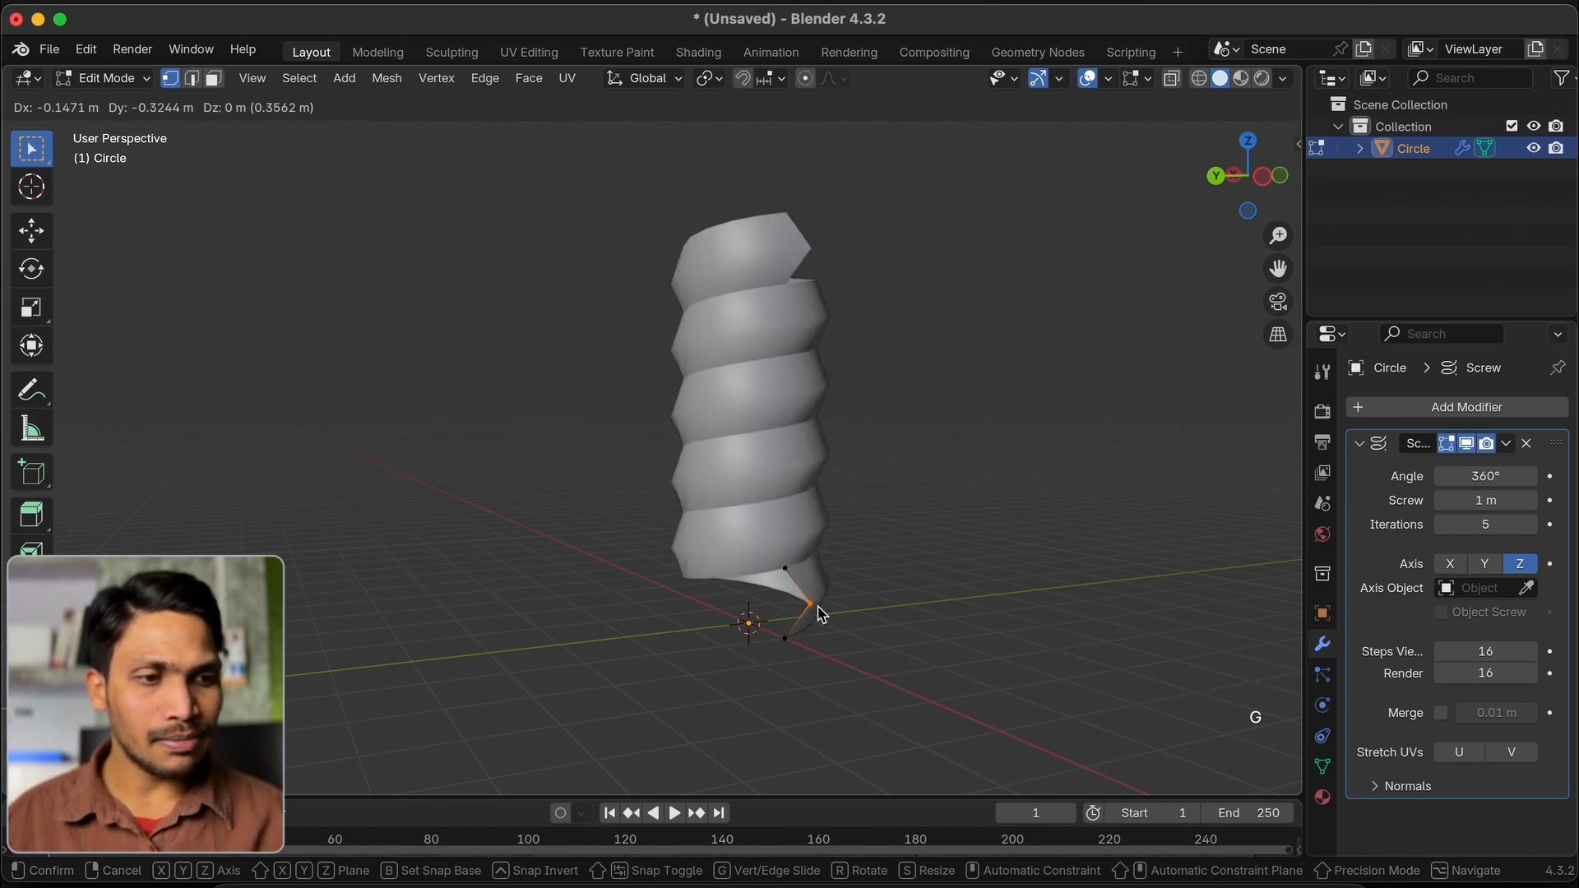
left_click(817, 607)
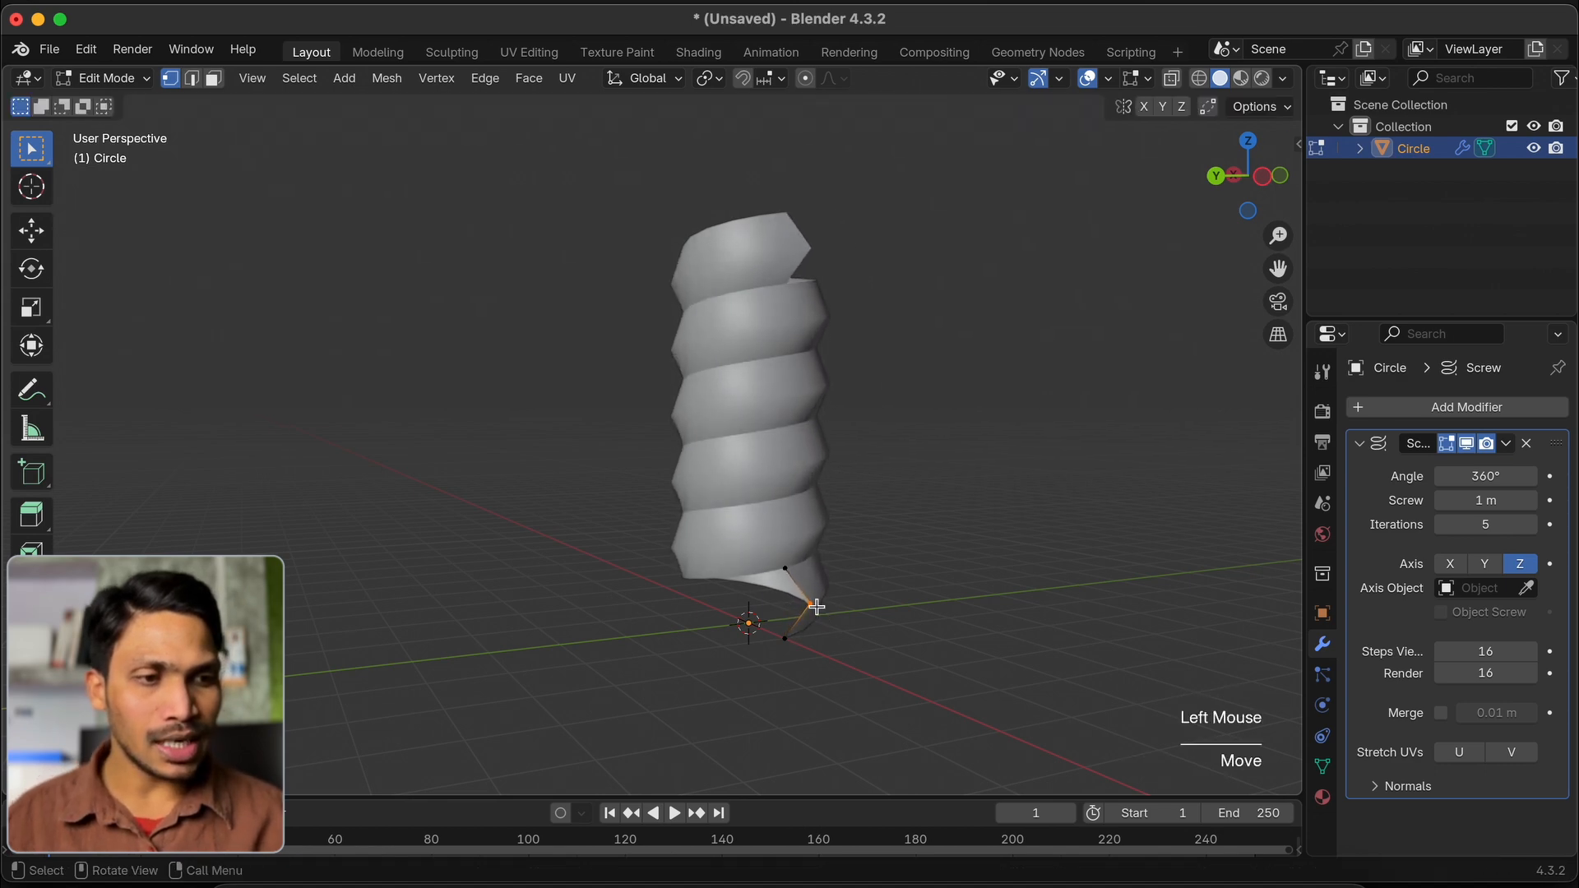
Enable proportional editing and move the middle vertex outward about 0.73 m, with a proportional size of about 1.24 m
left_click(809, 81)
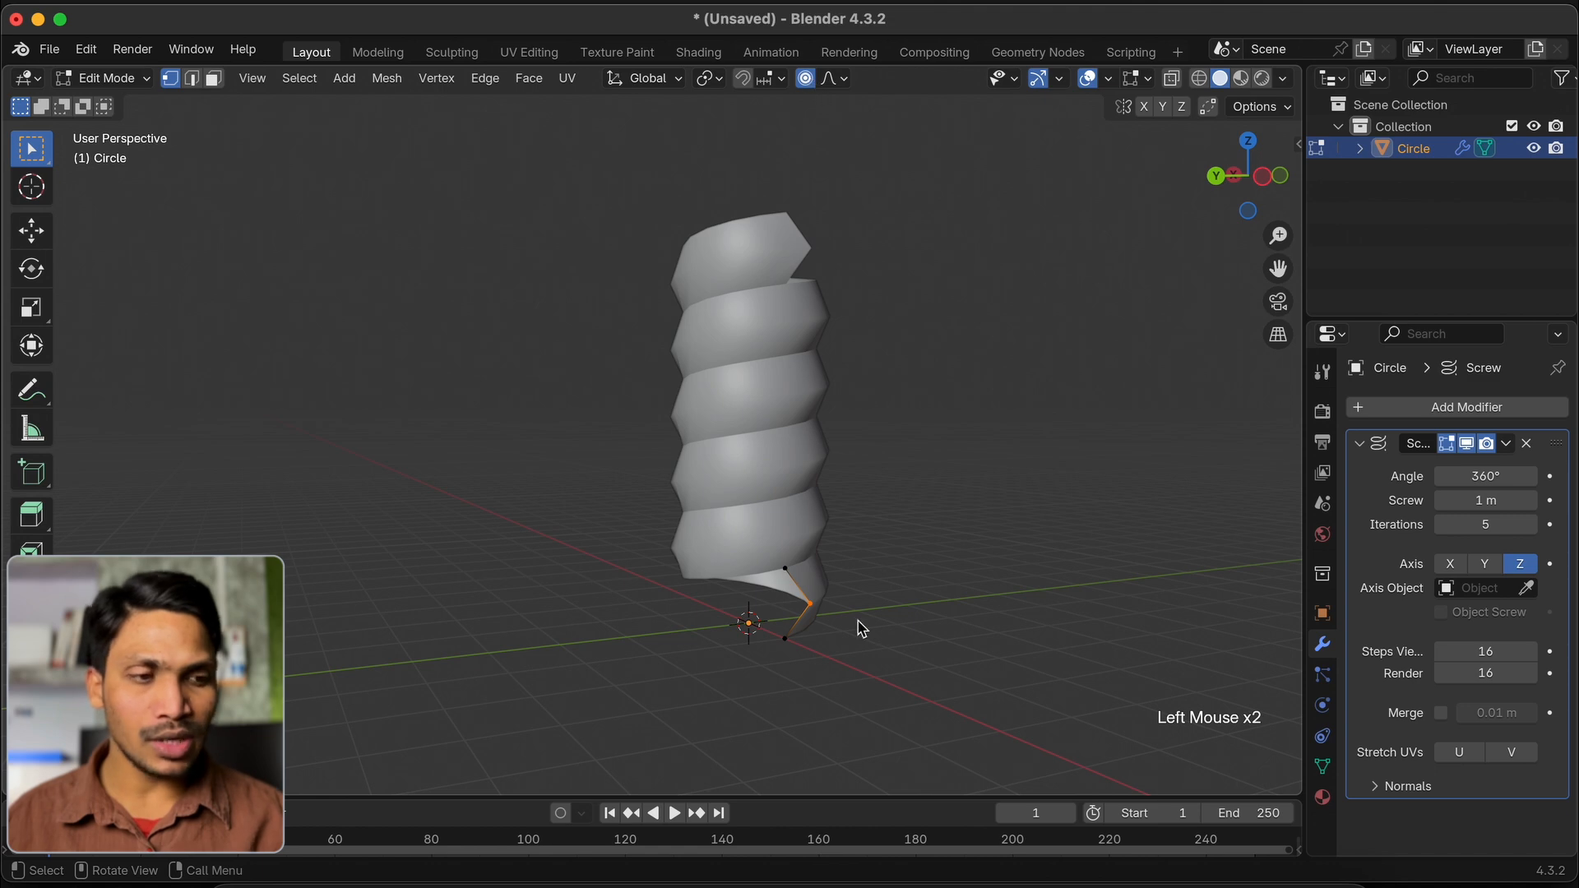
key("g")
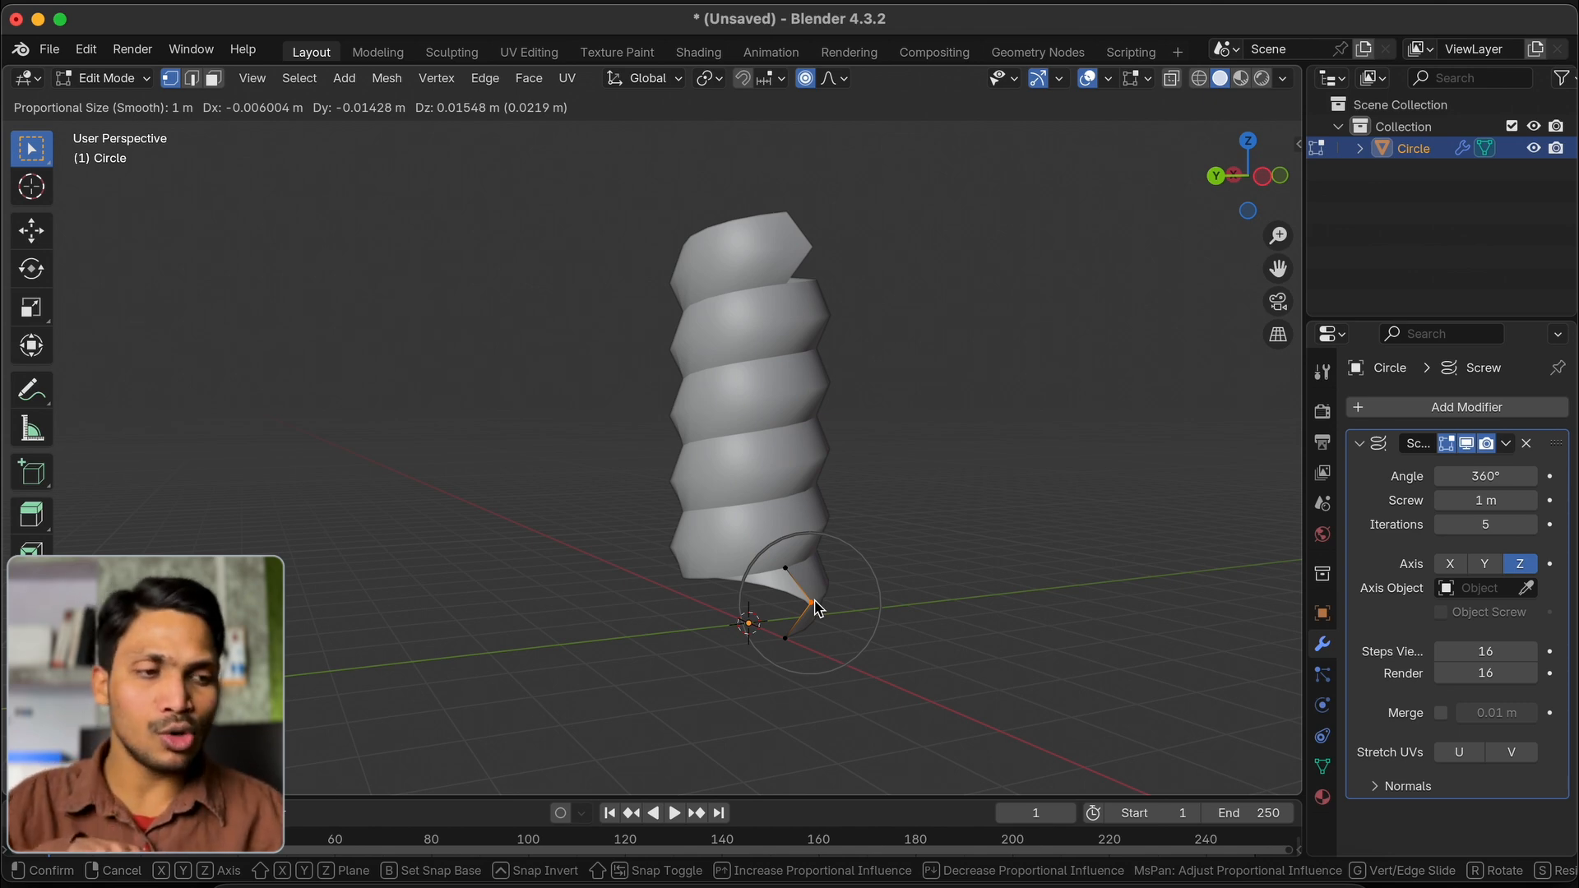
scroll(817, 607, "down", 6)
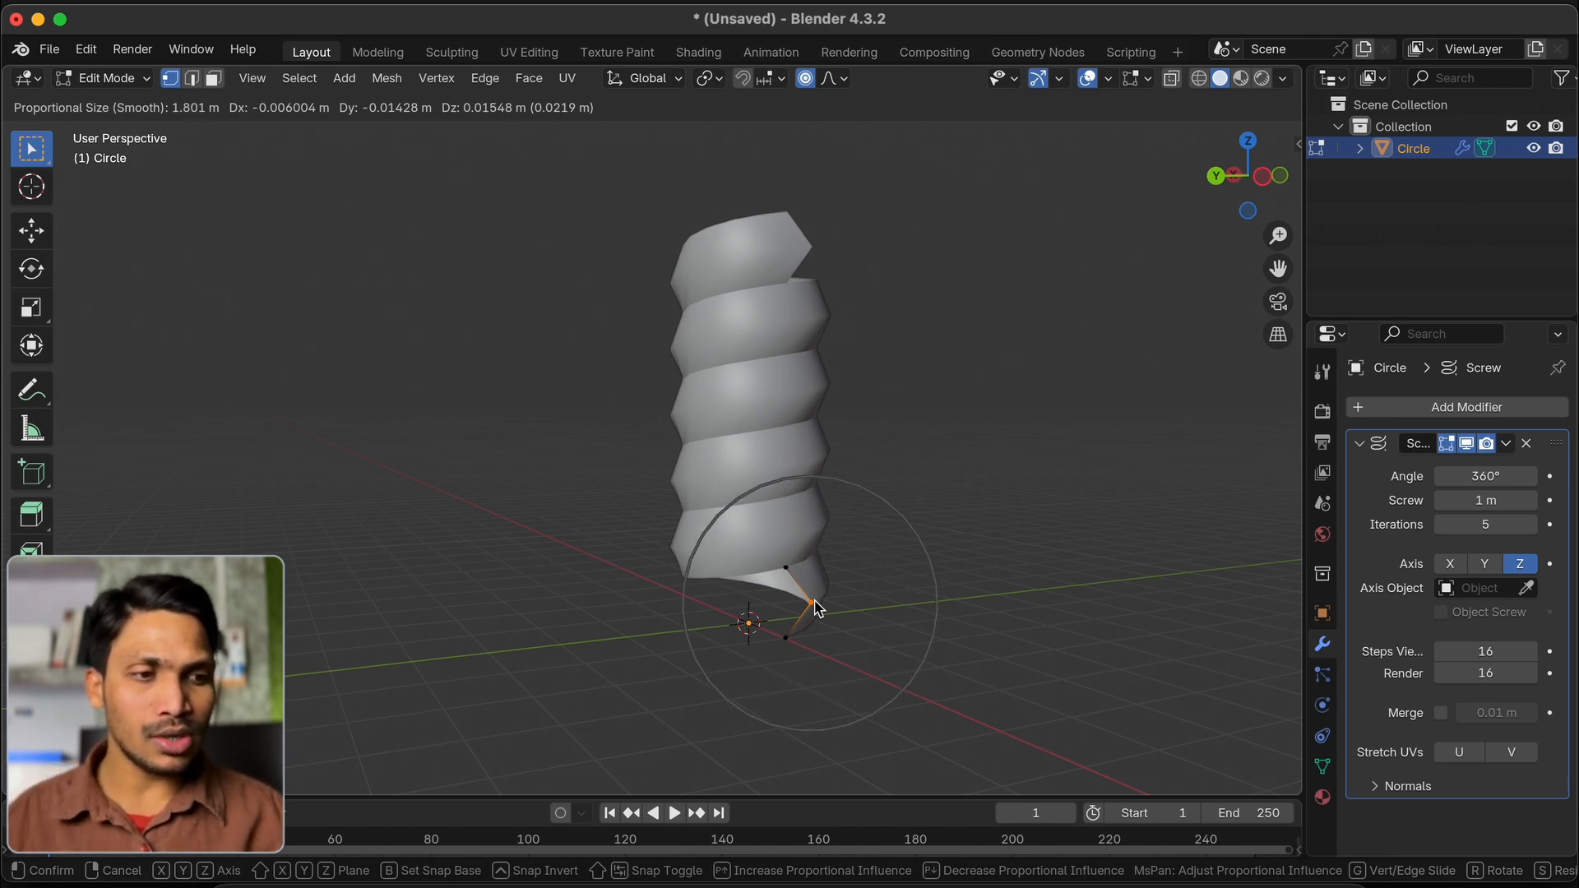
scroll(817, 608, "up", 1)
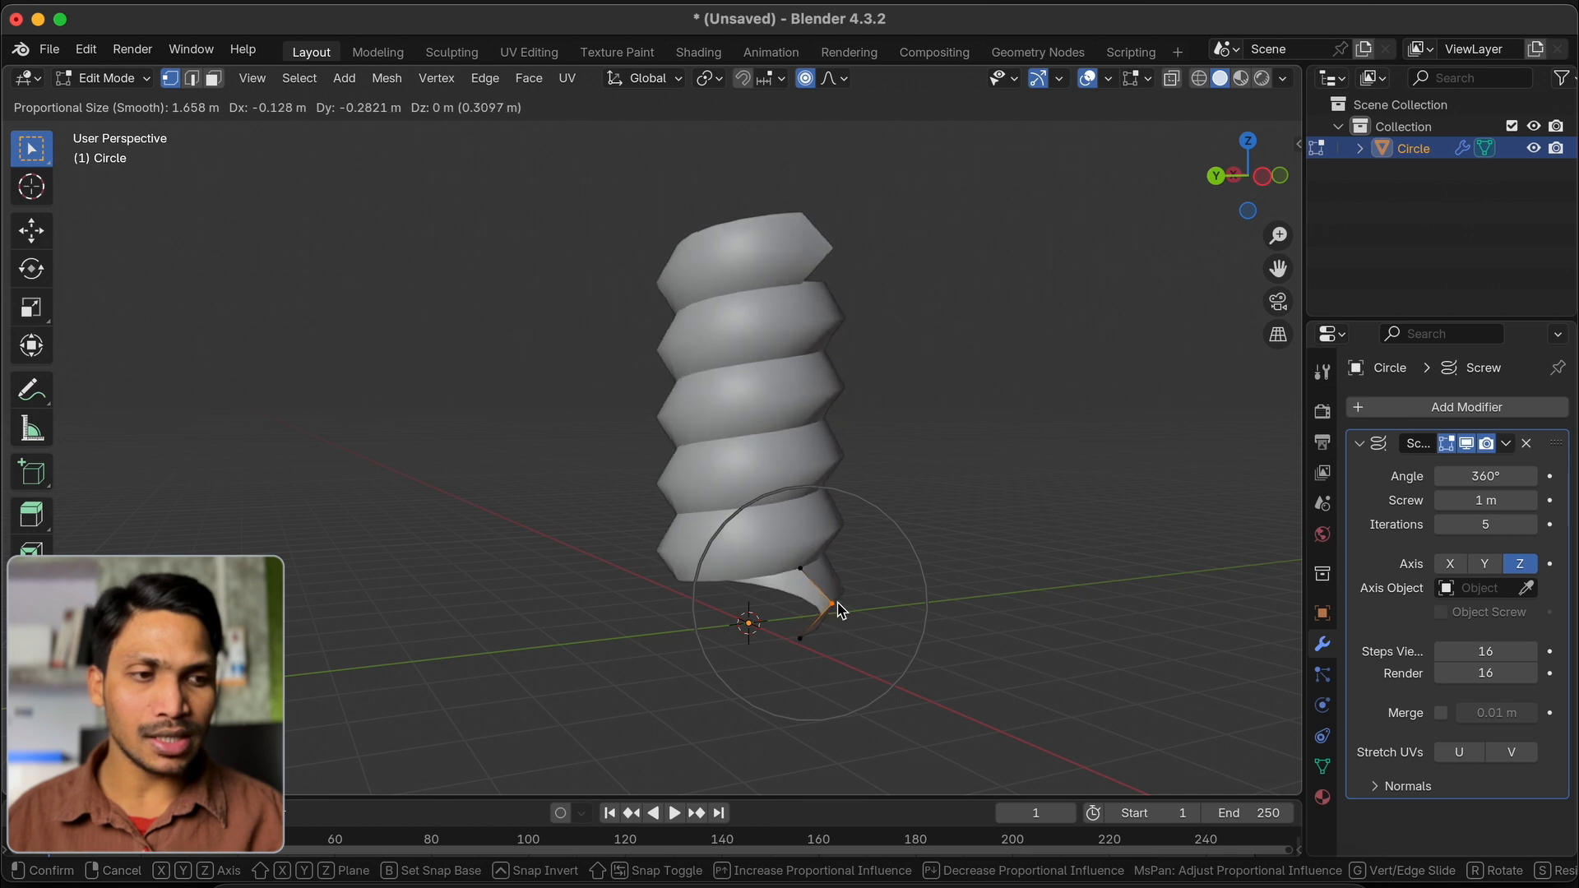
scroll(868, 607, "up", 8)
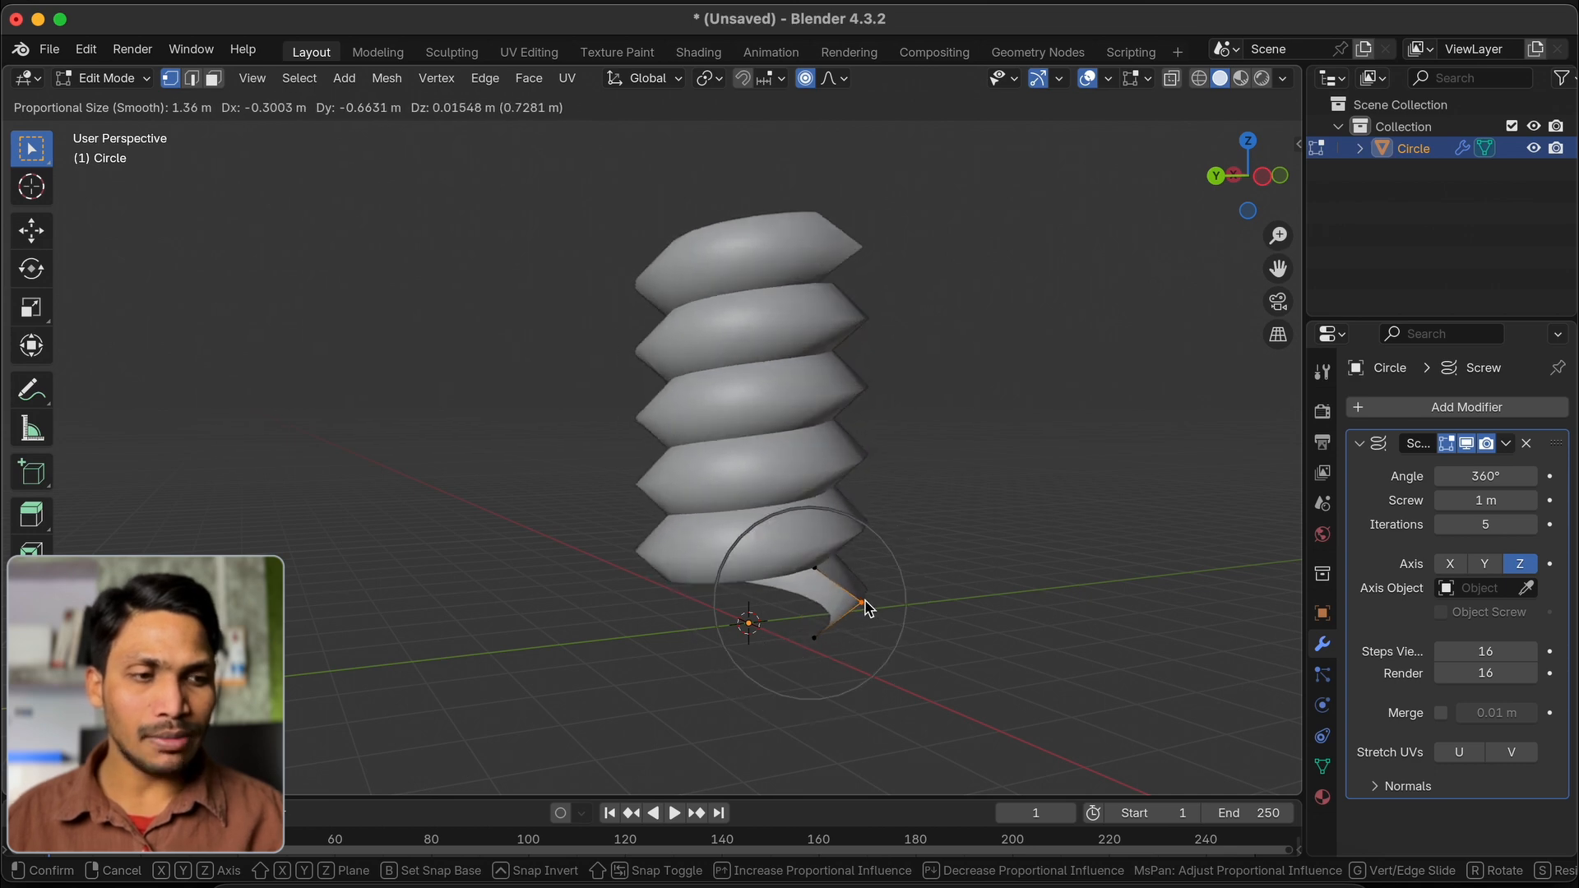
scroll(868, 607, "down", 5)
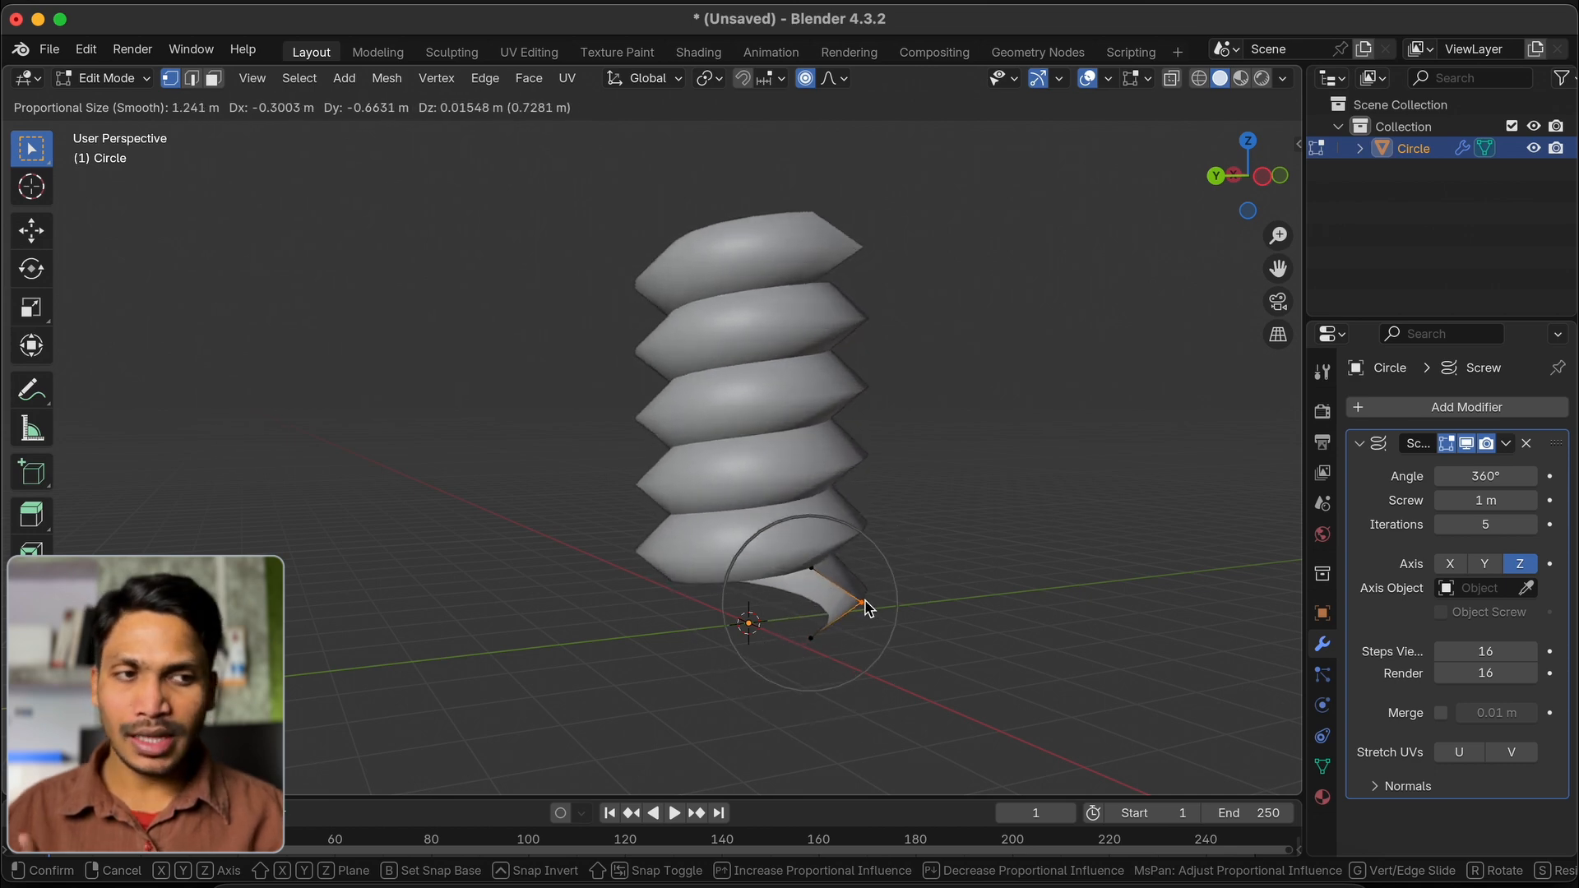
left_click(868, 607)
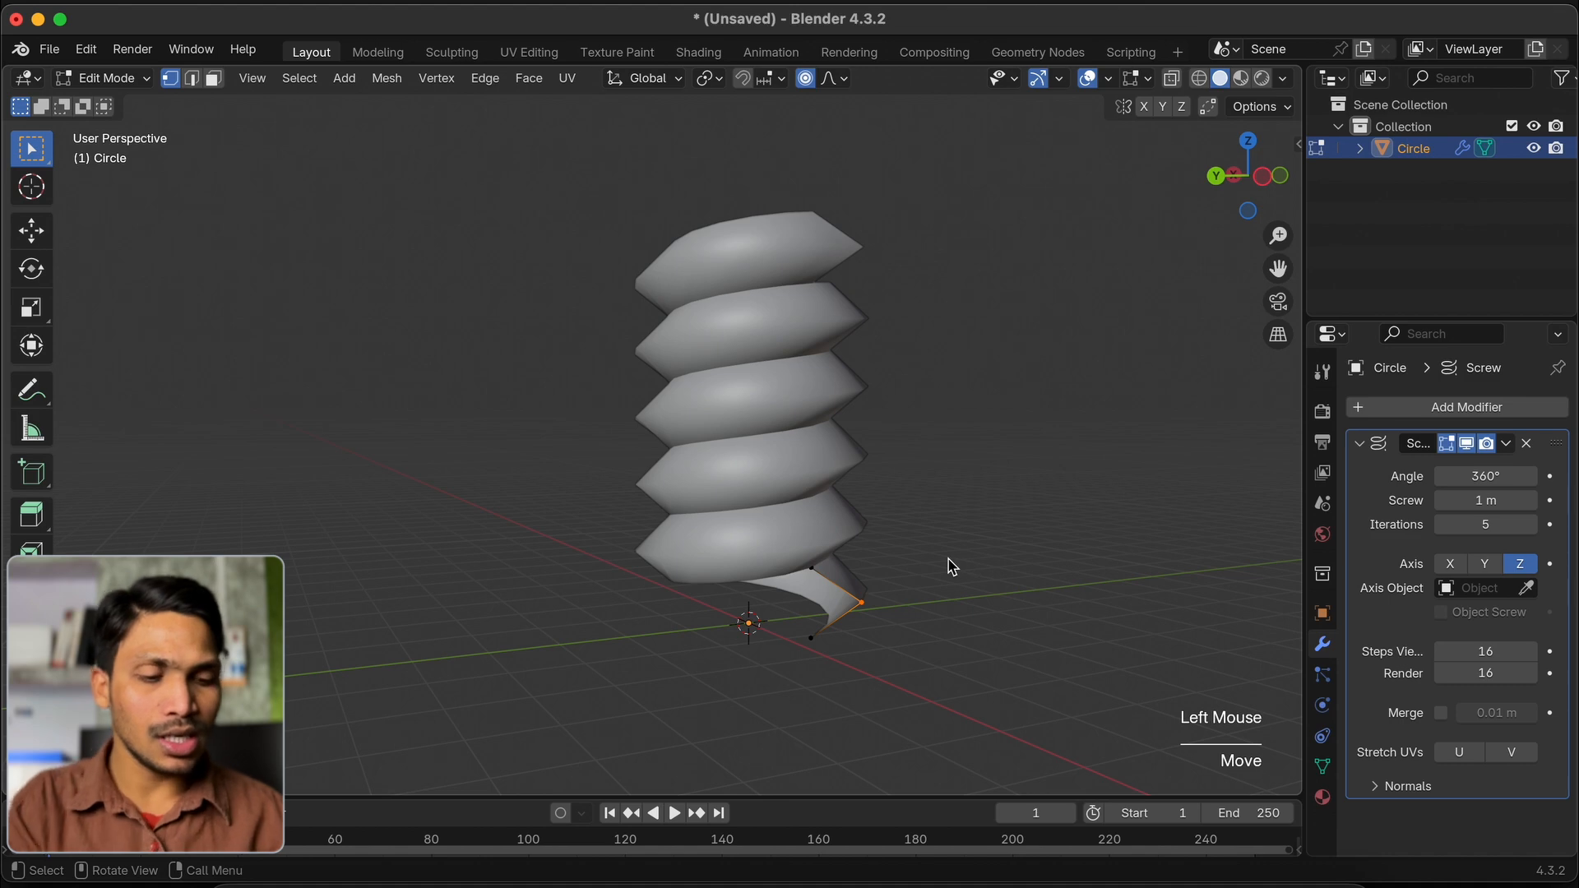
Turn on the Z axis line in the viewport overlays
scroll(948, 567, "down", 3, "super")
scroll(750, 529, "up", 4)
scroll(748, 520, "up", 1)
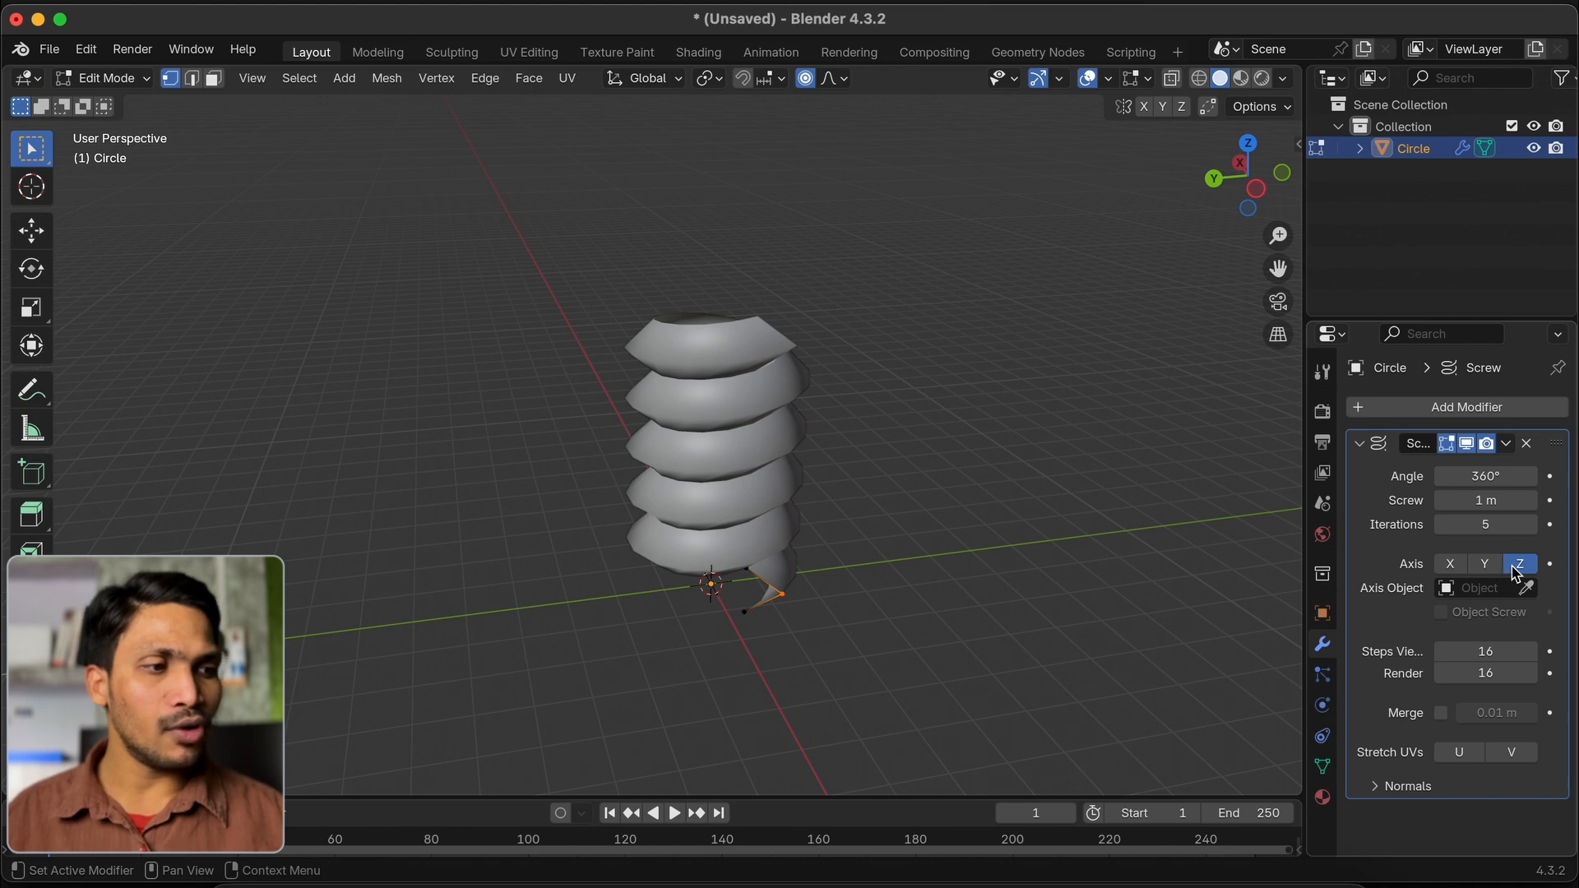
scroll(821, 474, "left", 5)
scroll(821, 473, "left", 5)
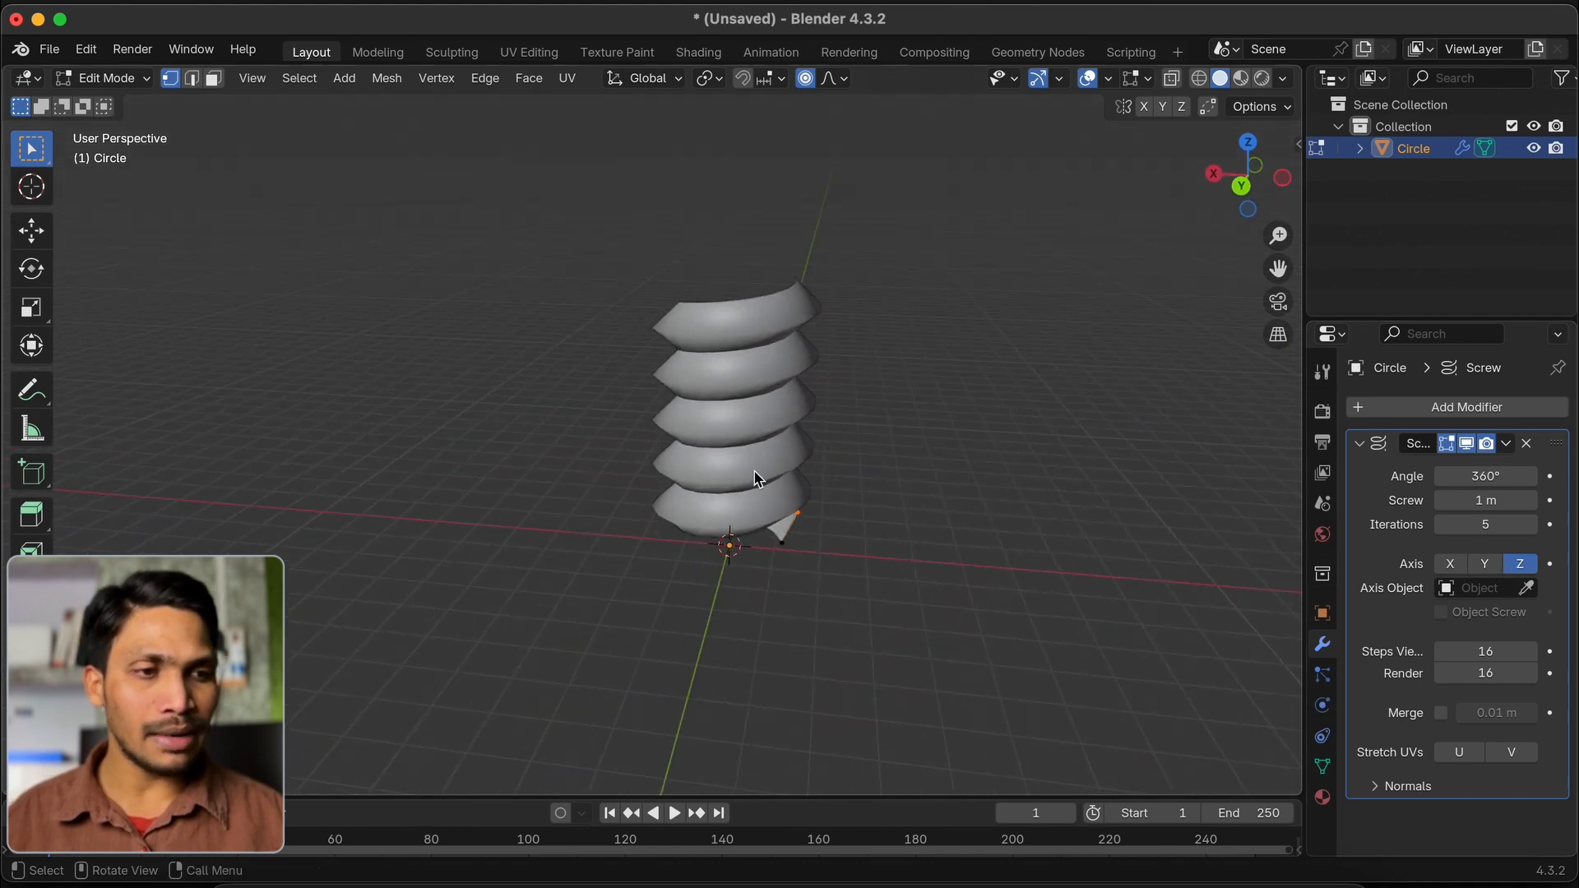
scroll(757, 477, "down", 3)
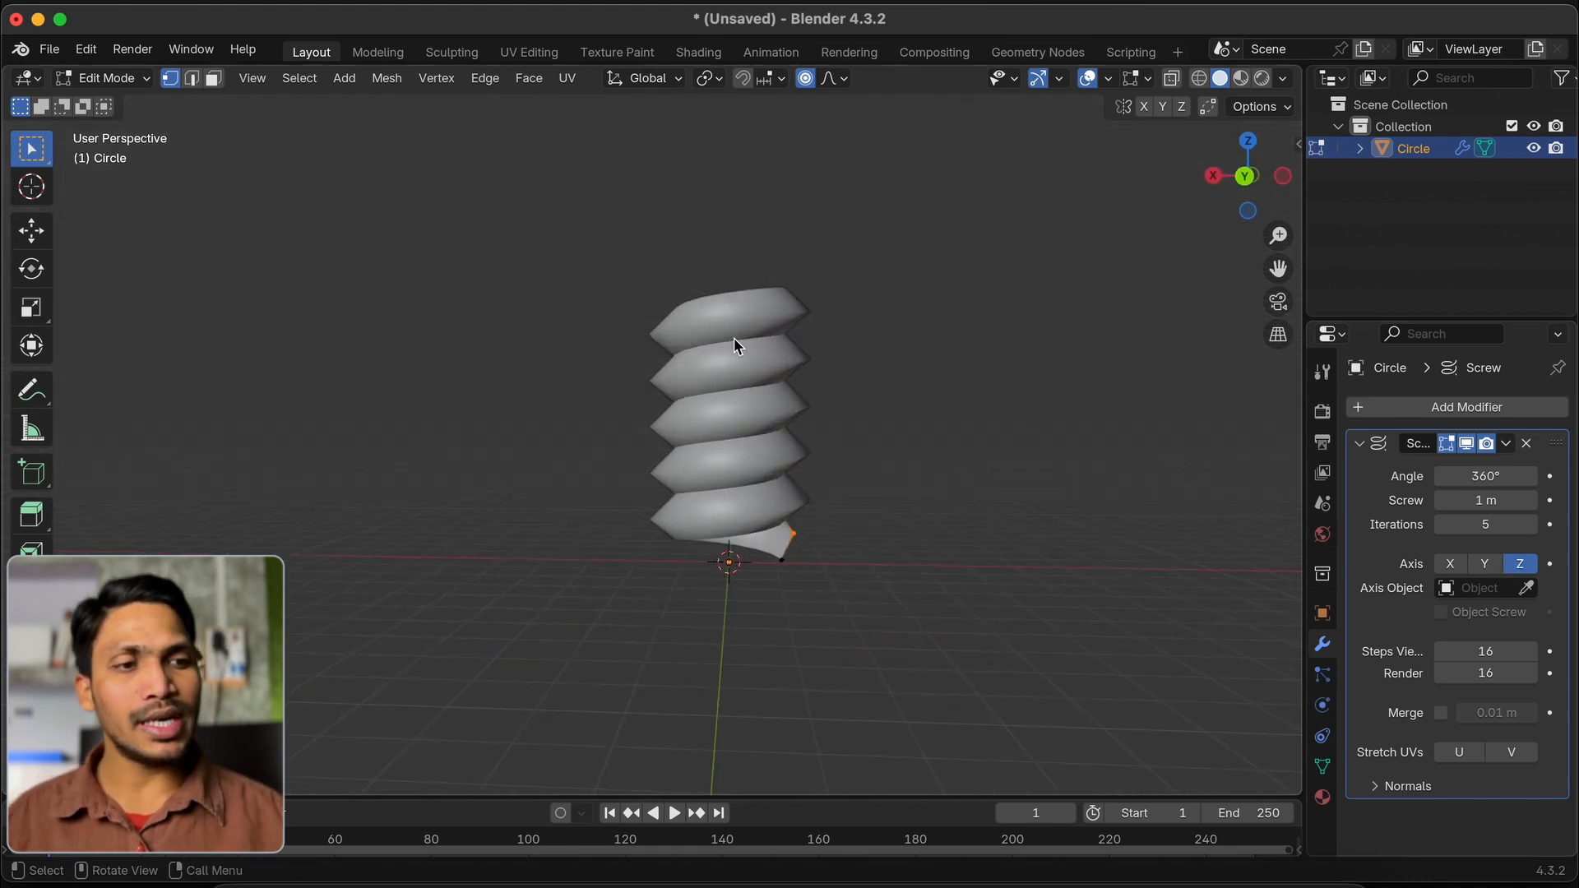
left_click(1110, 79)
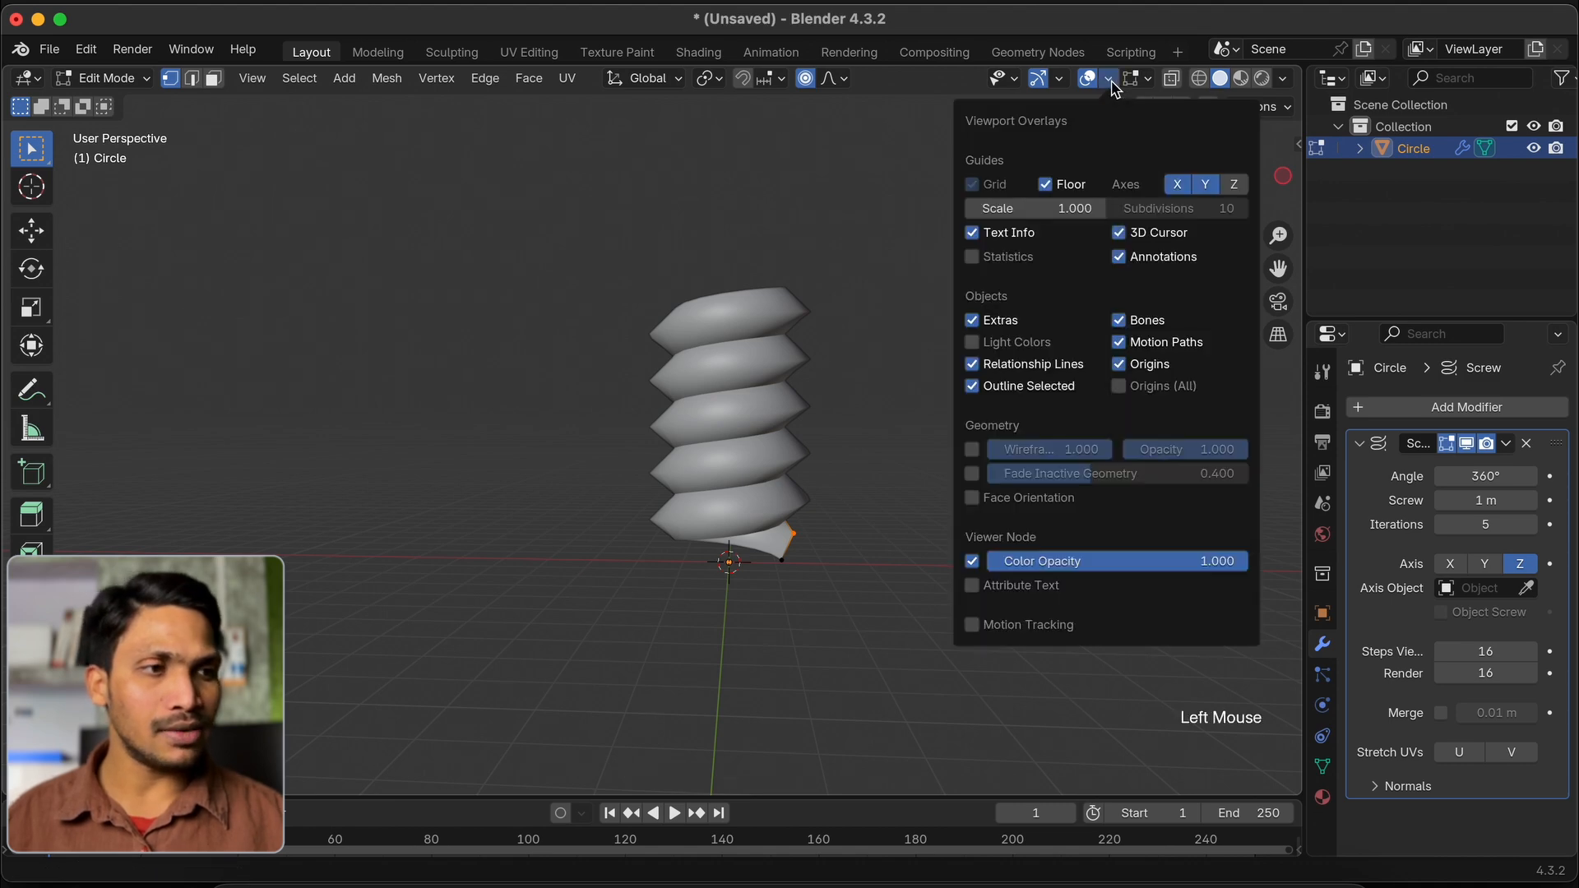
left_click(1234, 186)
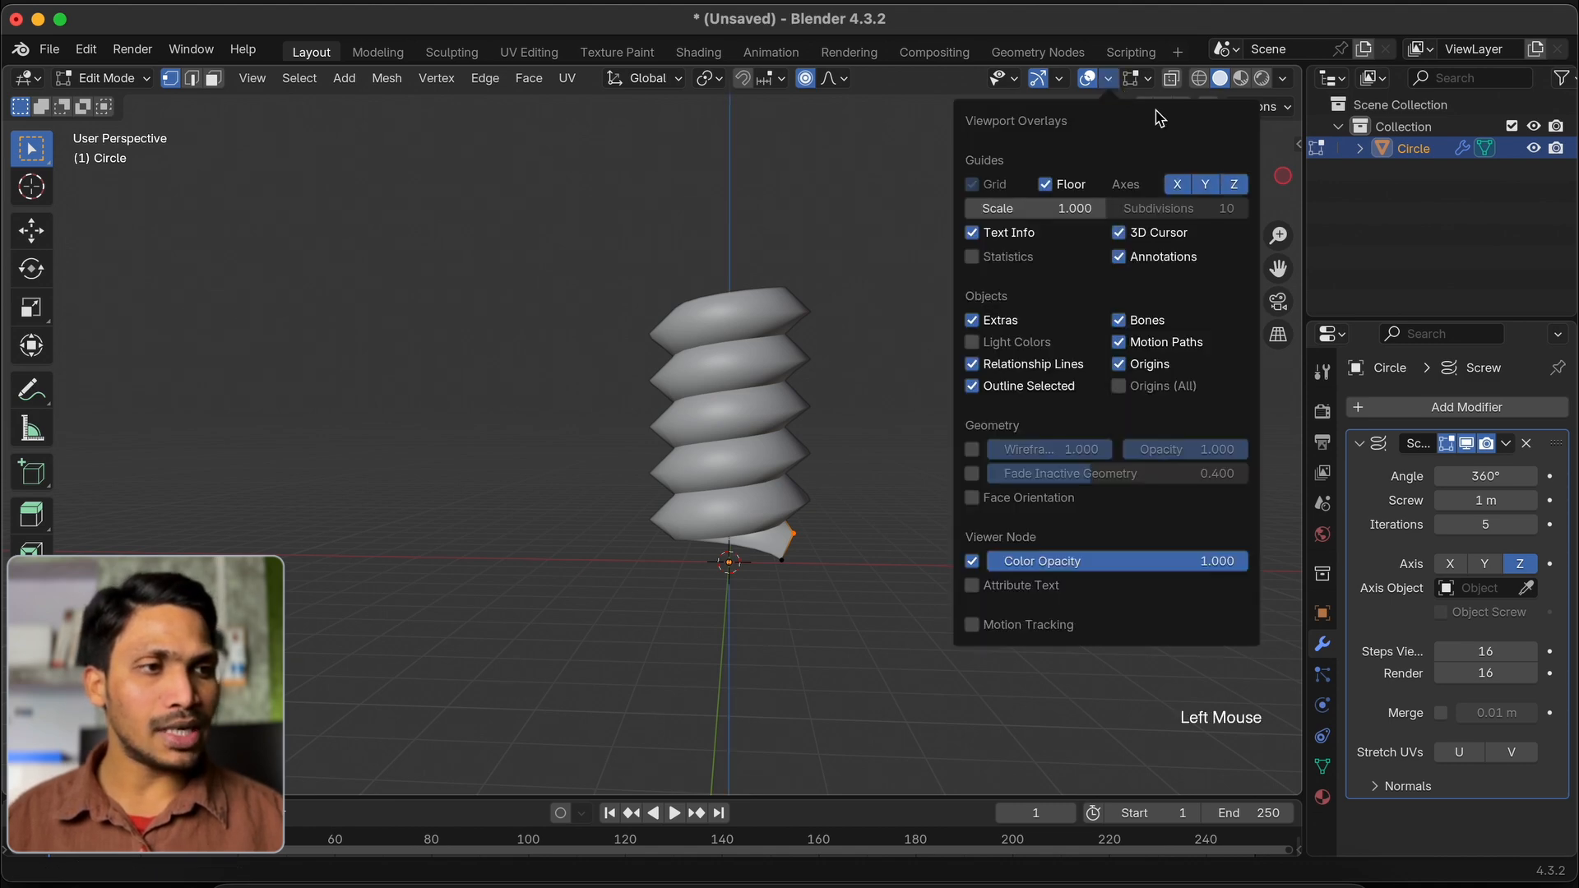
left_click(1109, 83)
Try the Screw modifier's Y and X axes on the spiral
scroll(816, 362, "right", 5)
scroll(816, 369, "up", 5)
scroll(816, 369, "down", 7)
scroll(816, 369, "up", 2)
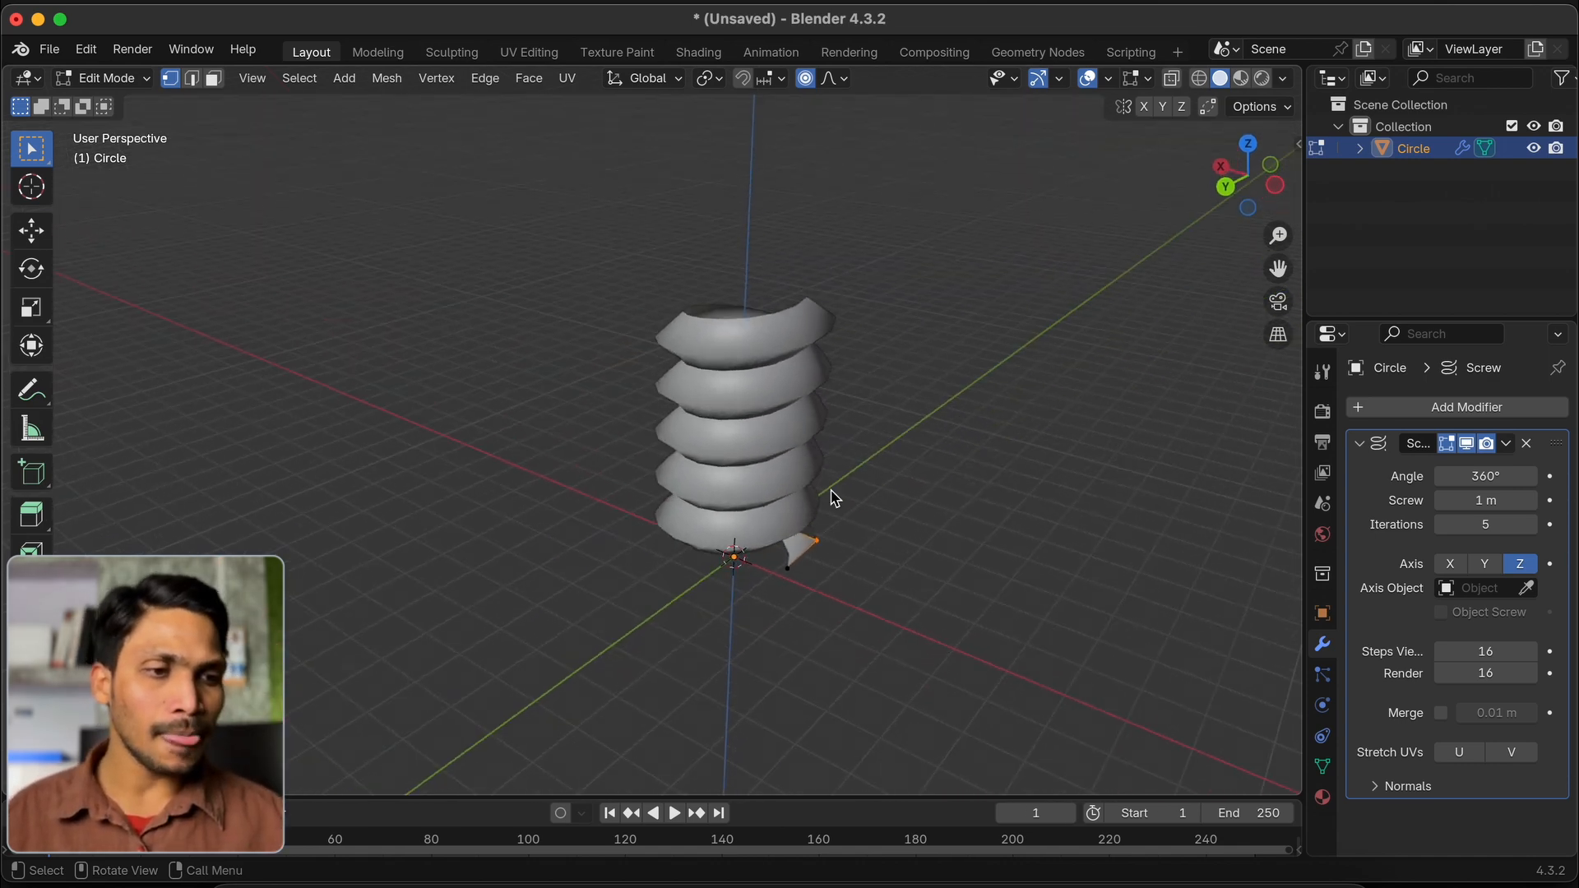
scroll(901, 380, "left", 4)
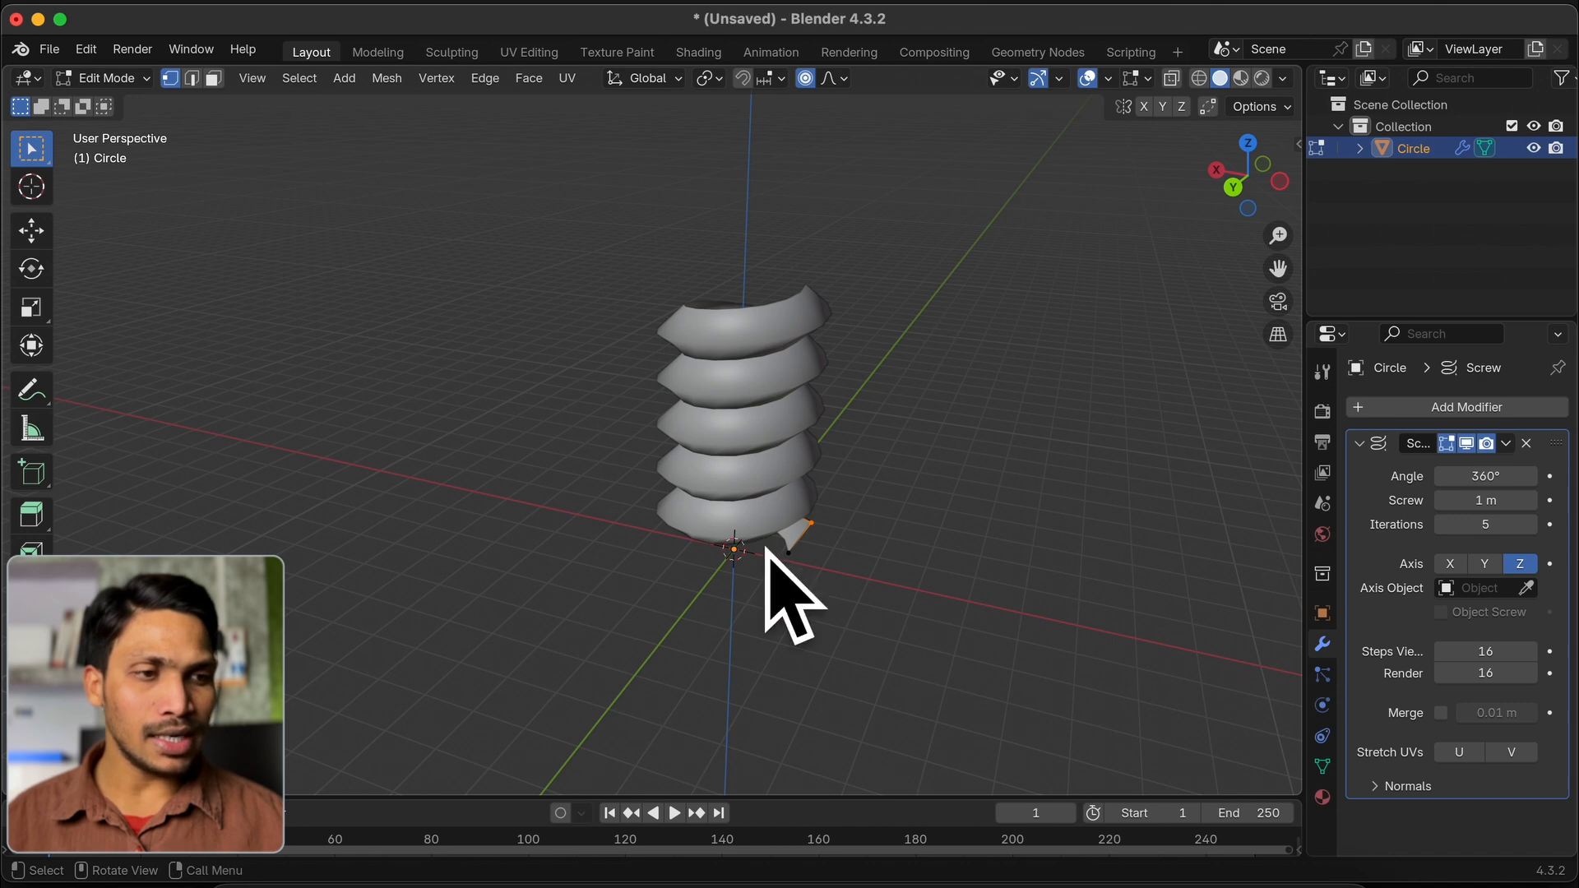
left_click(1486, 563)
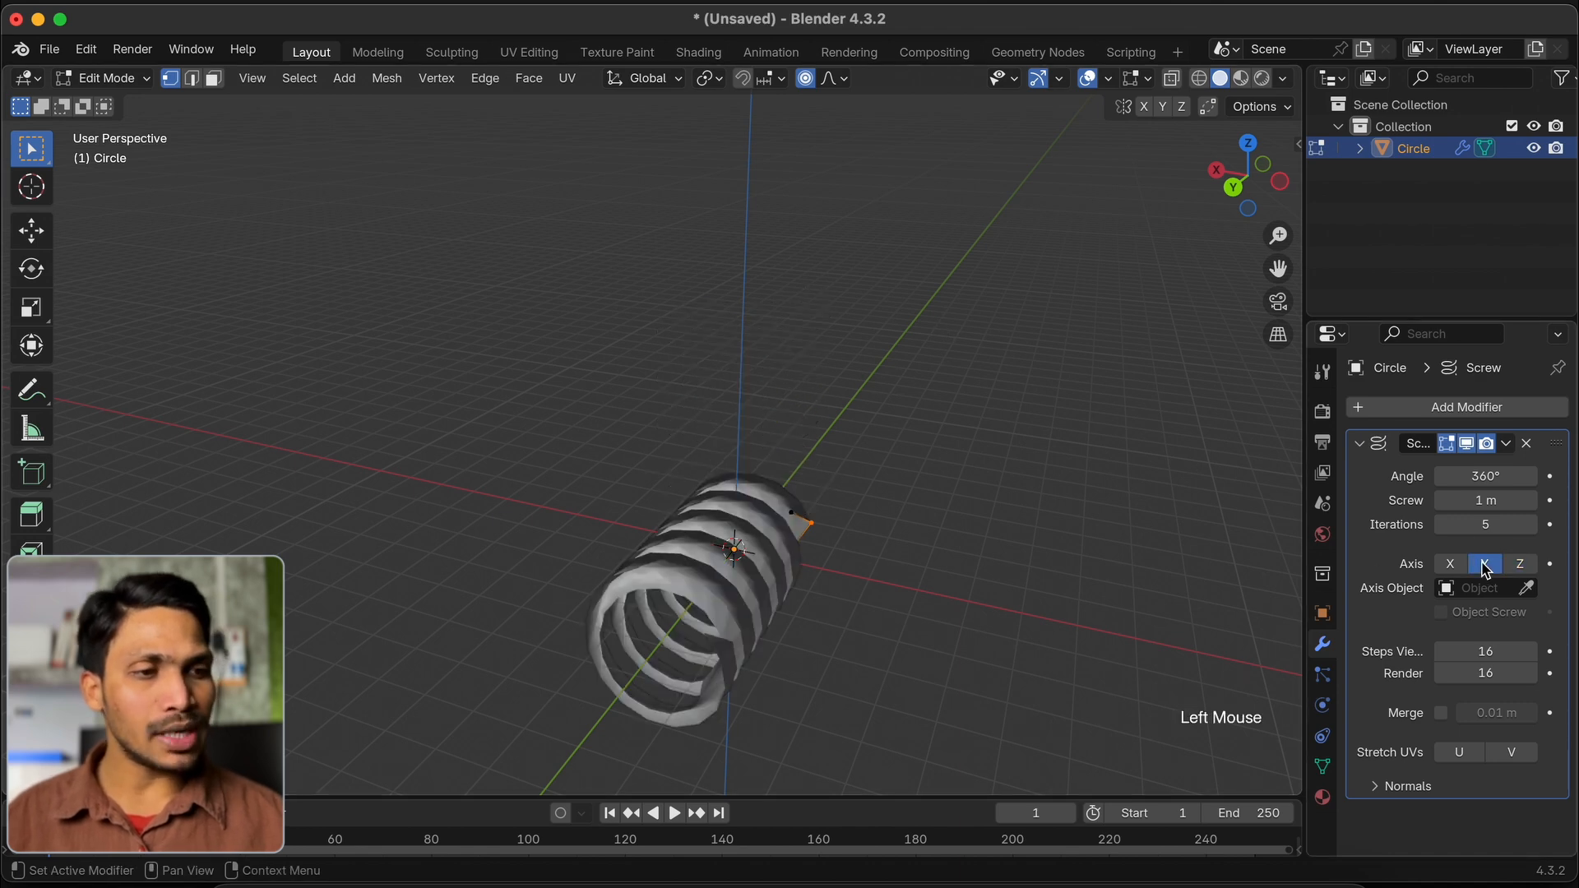
left_click(1451, 566)
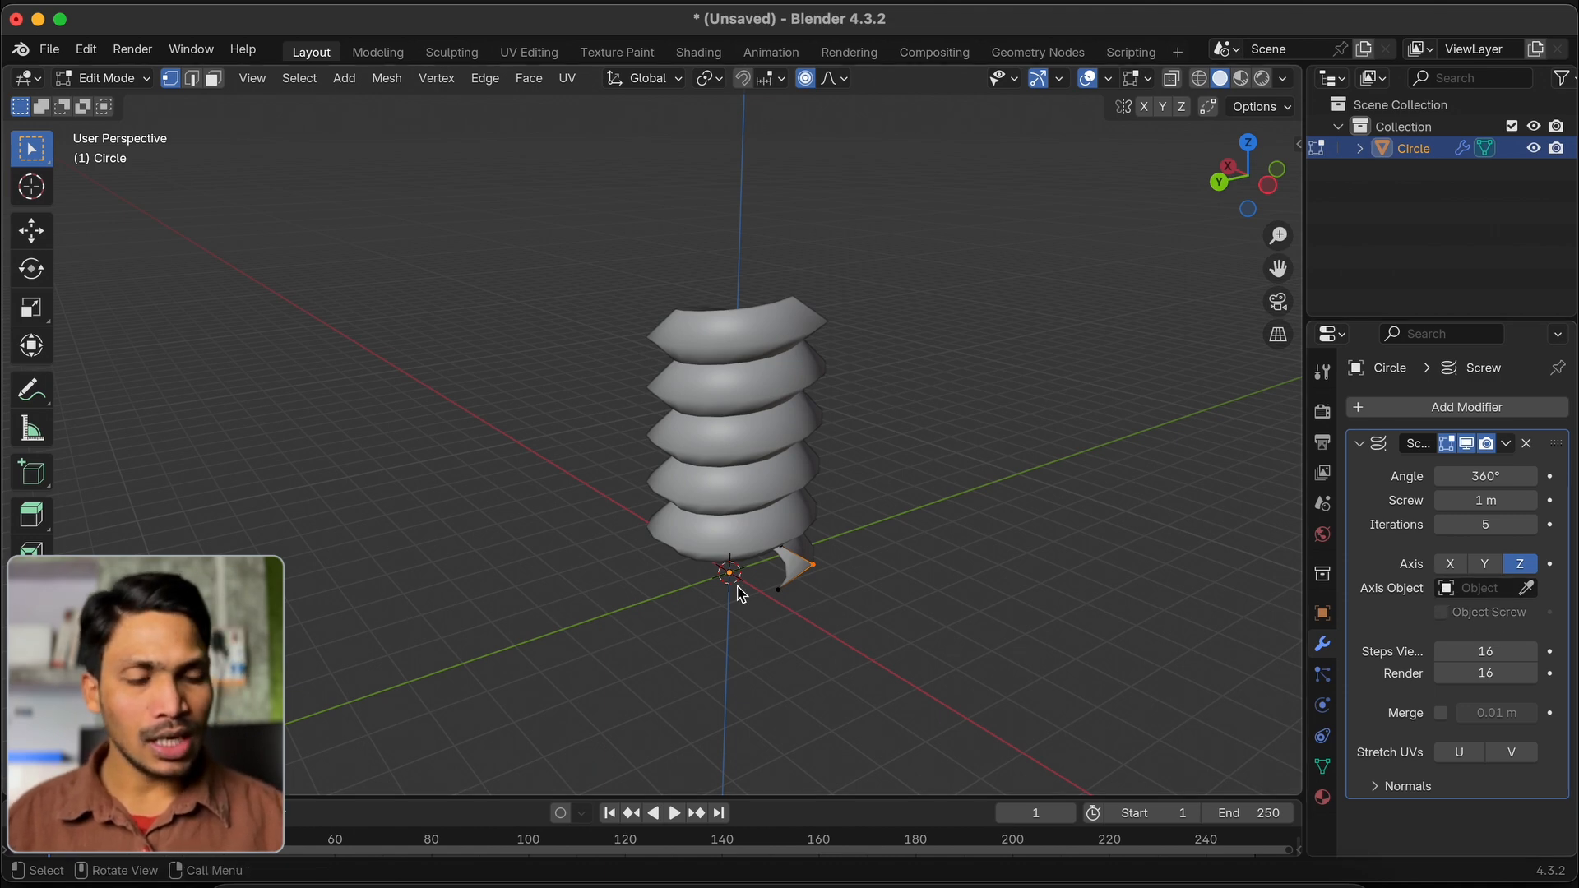
Add a cube in Object Mode and move it along the X axis clear of the spiral
key("Tab")
key("shift+a")
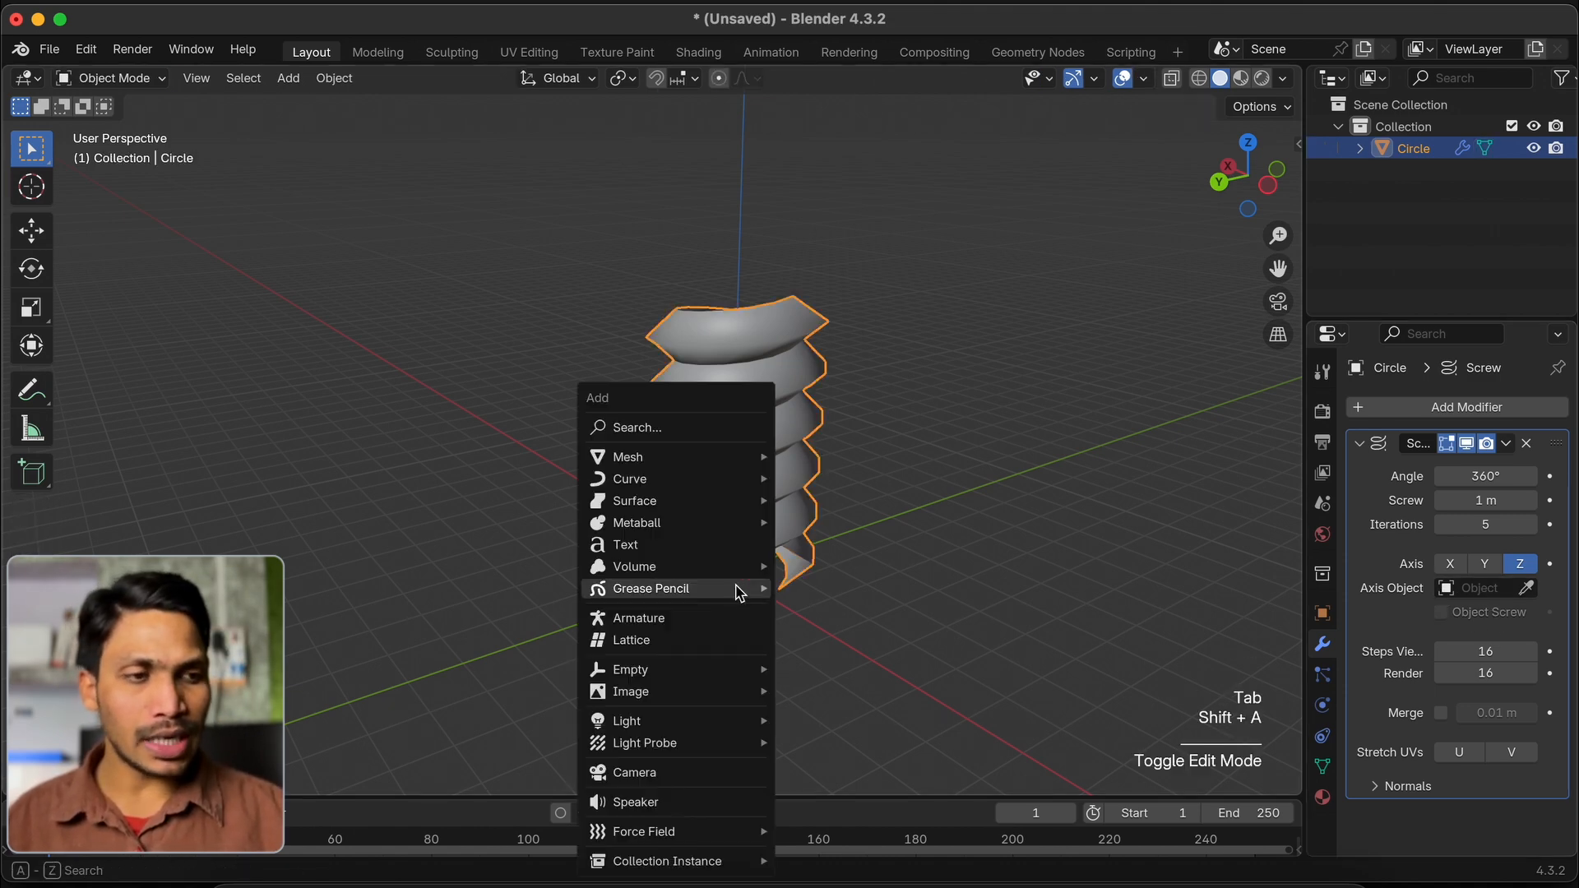
mouse_move(644, 459)
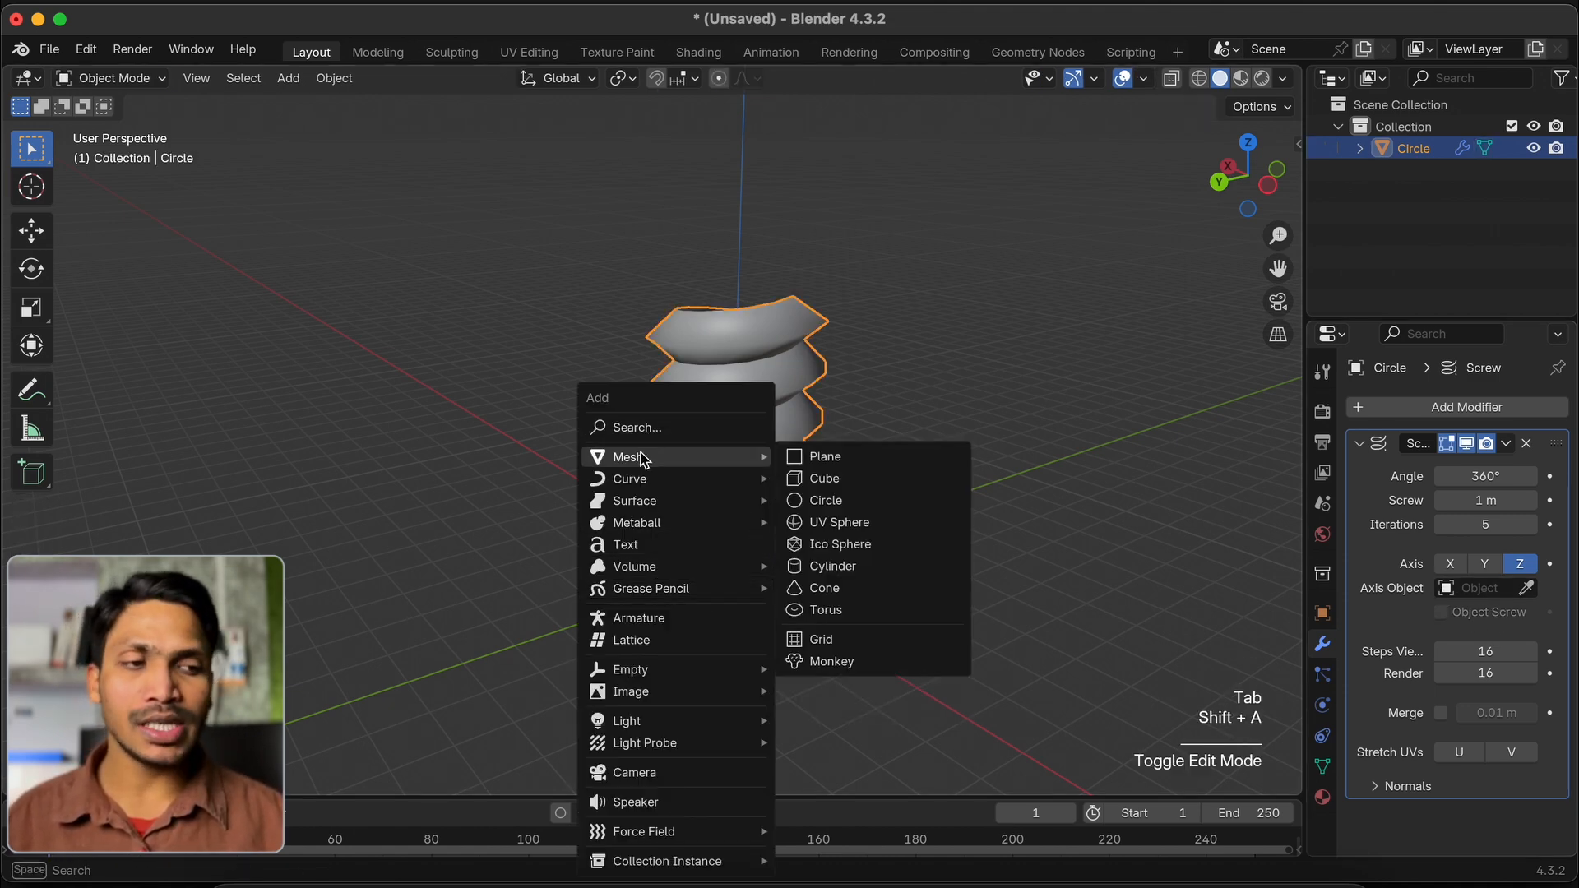
left_click(847, 480)
middle_click_drag(850, 483, 846, 480)
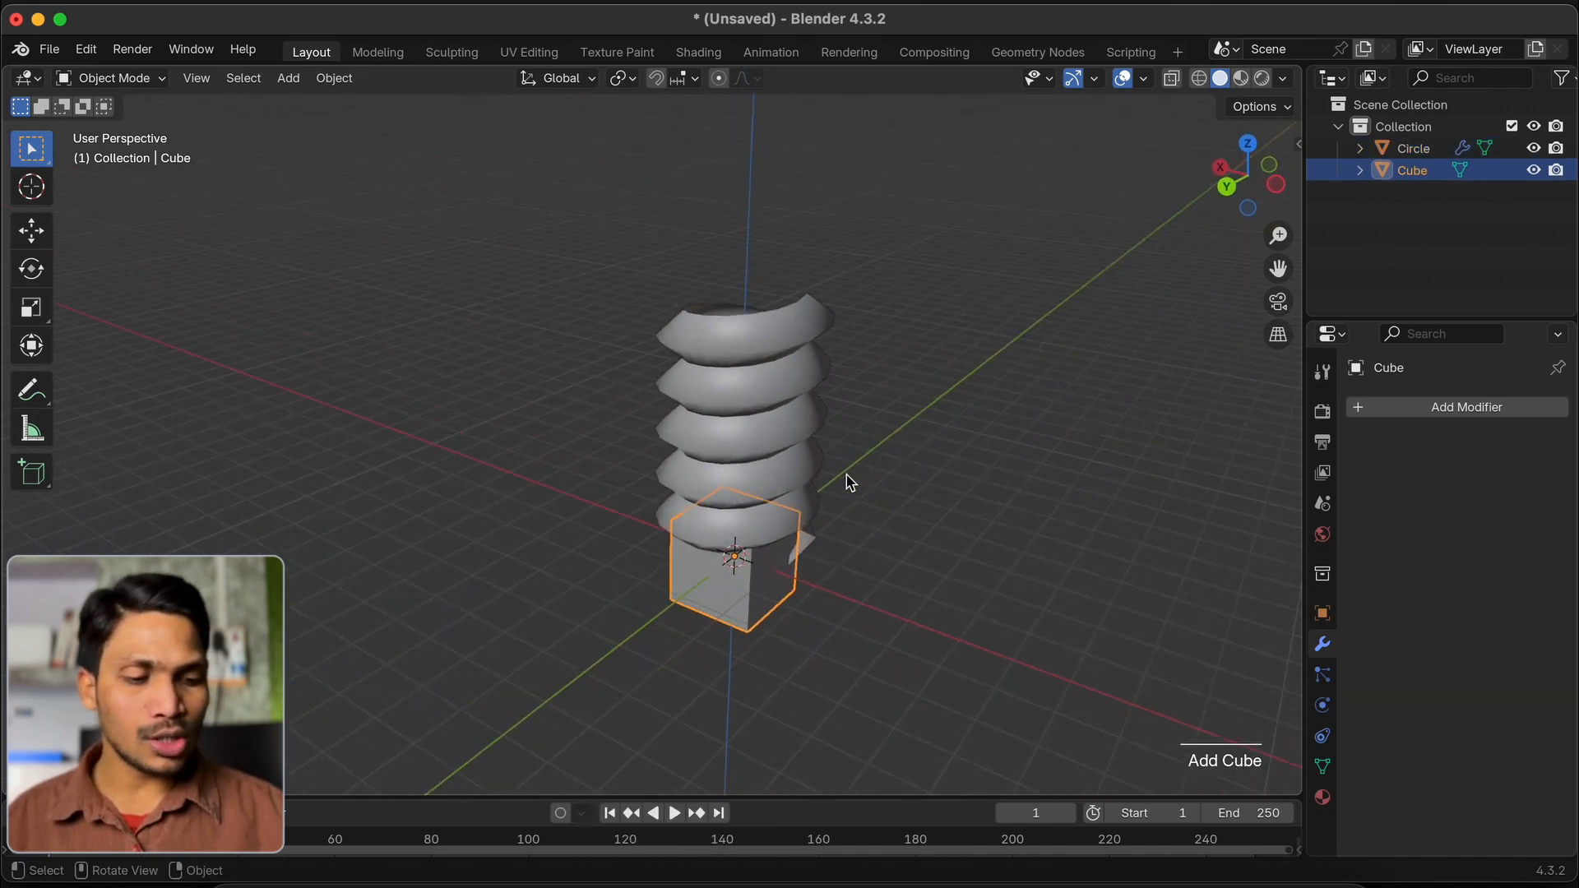
key("g")
key("x")
left_click(654, 444)
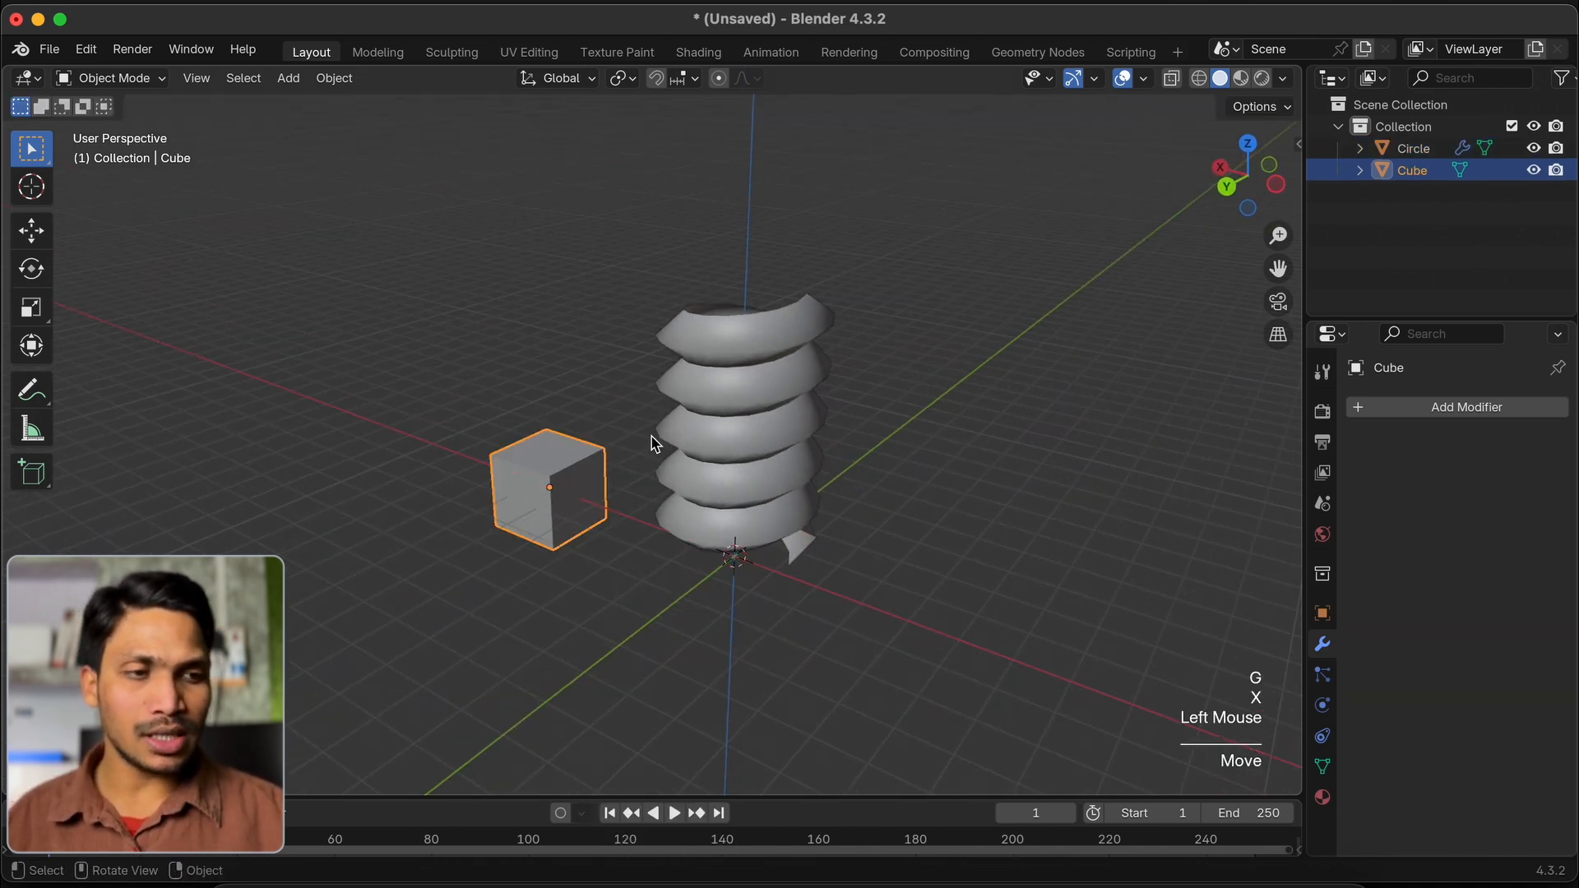
Assign the cube as the Axis Object of the spiral's Screw modifier
left_click(742, 422)
middle_click_drag(742, 422, 739, 461)
key("Tab")
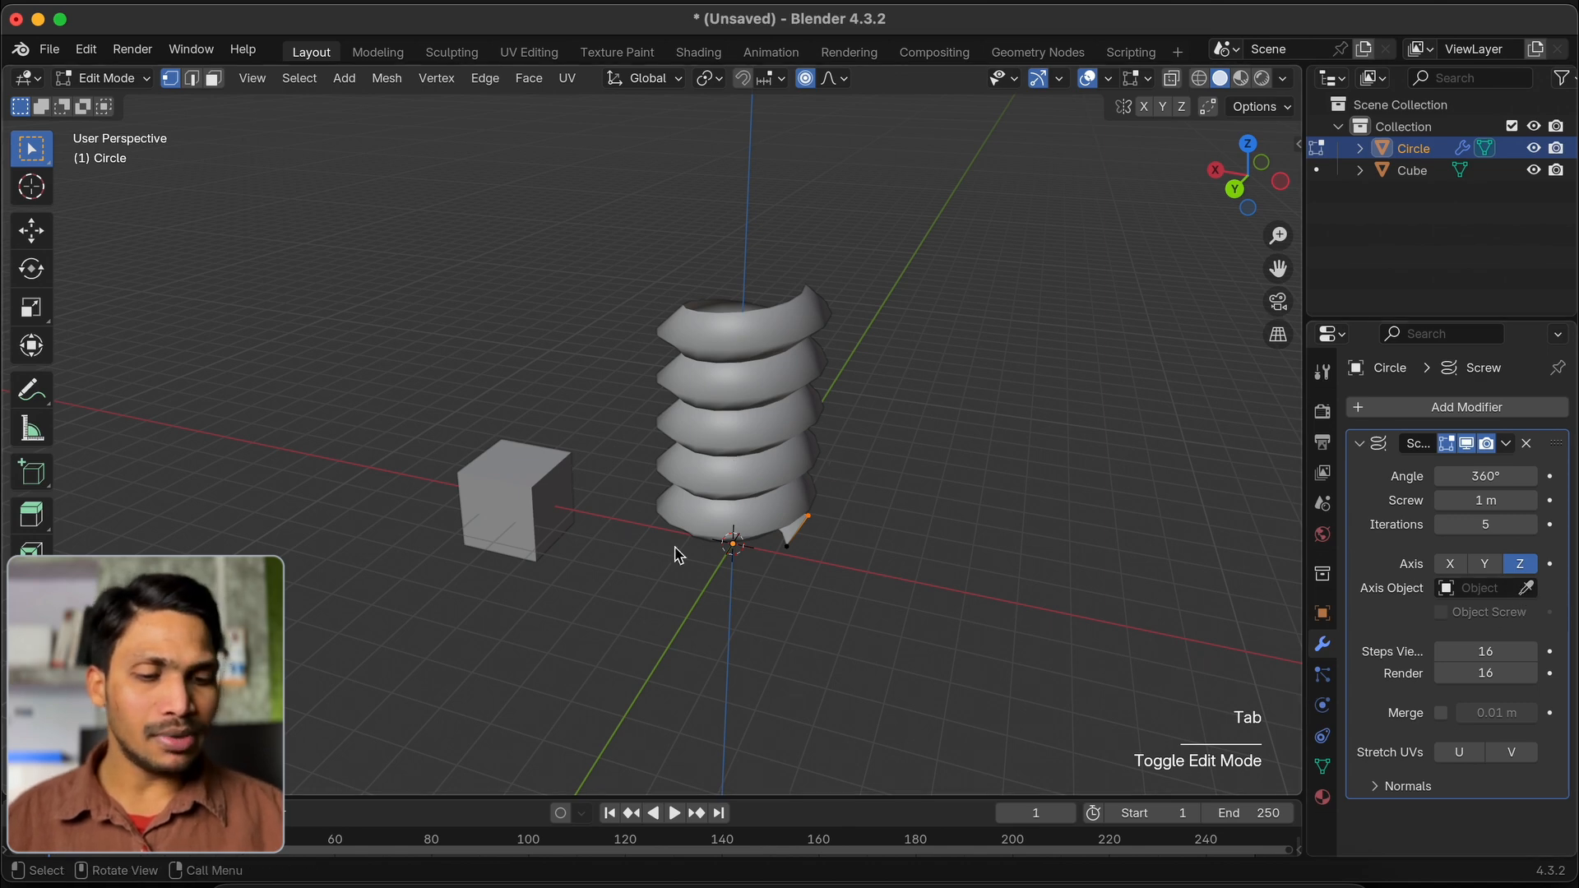
key("Tab")
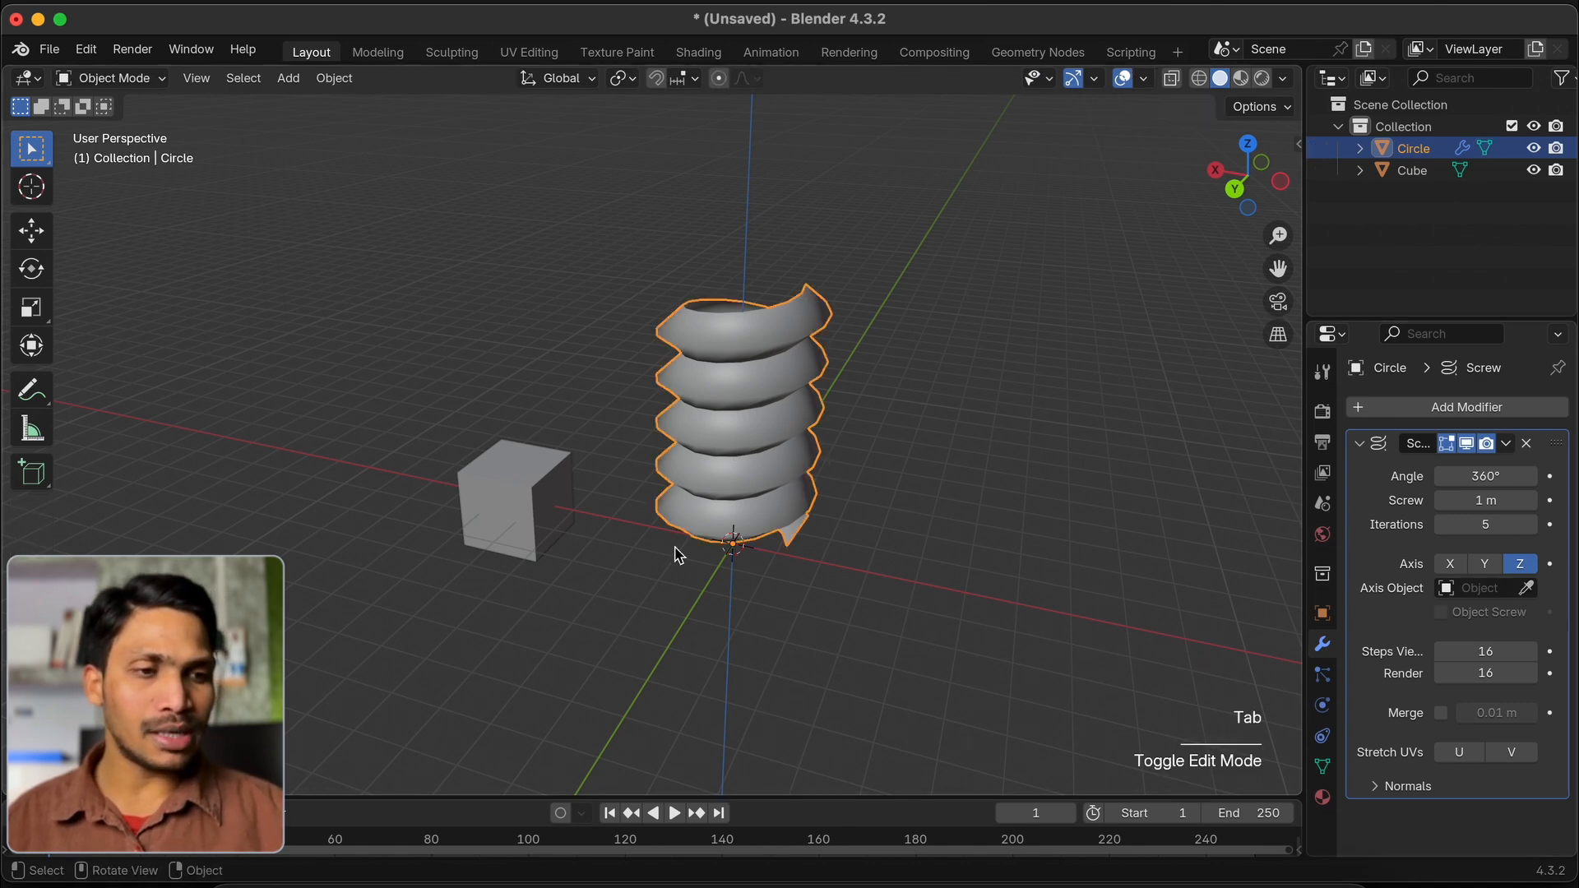
left_click(1526, 589)
left_click(514, 489)
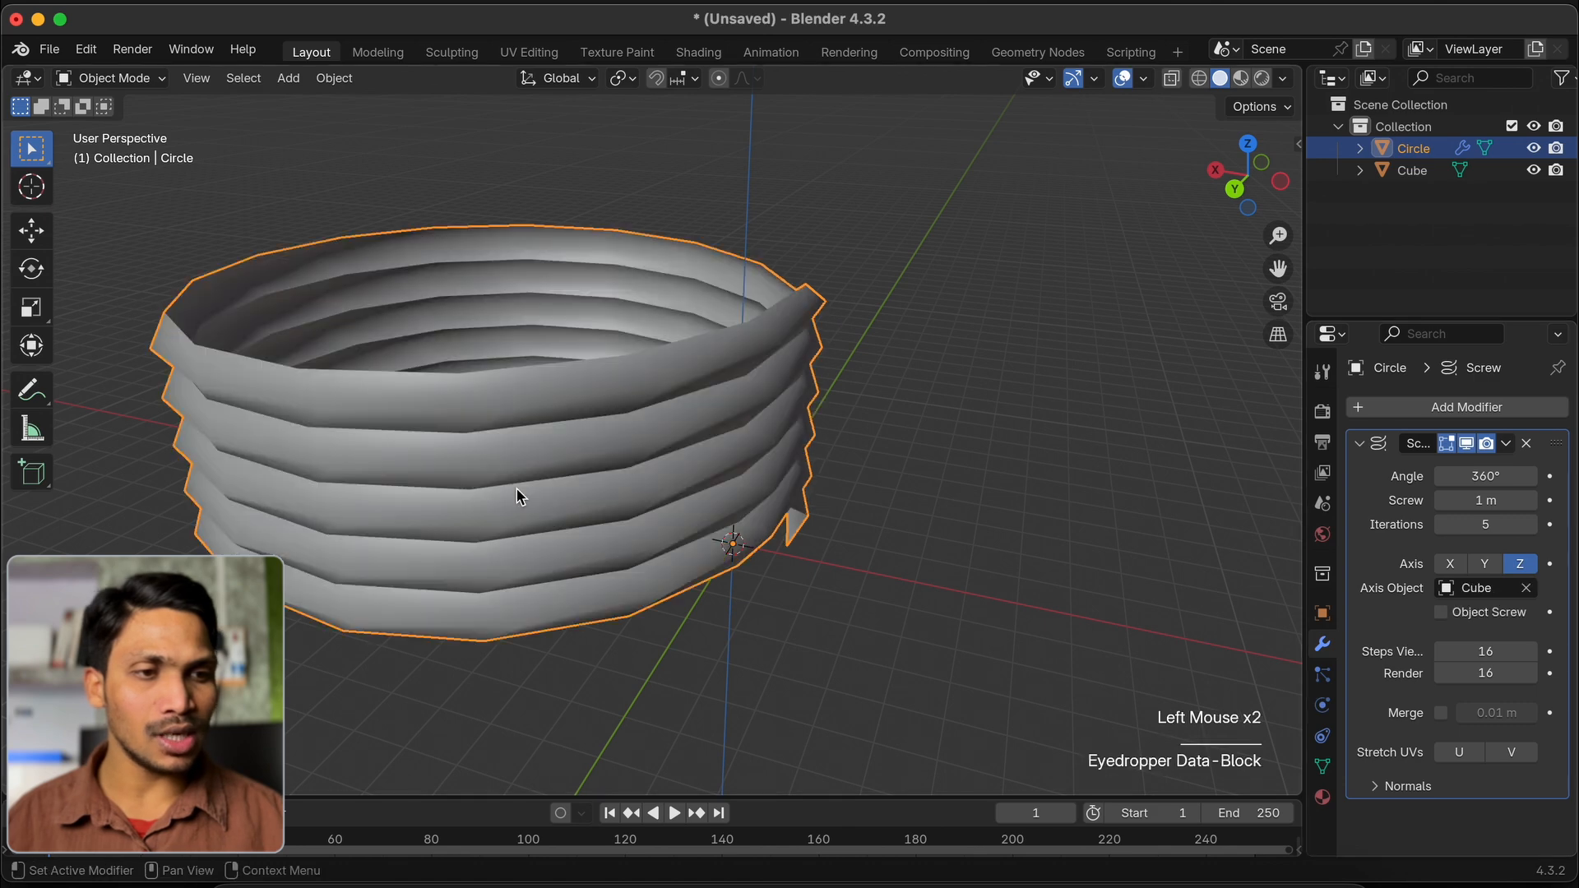
Inspect the wide ring around the cube from several angles and clear the Screw modifier's Axis Object
middle_click_drag(518, 495, 518, 495)
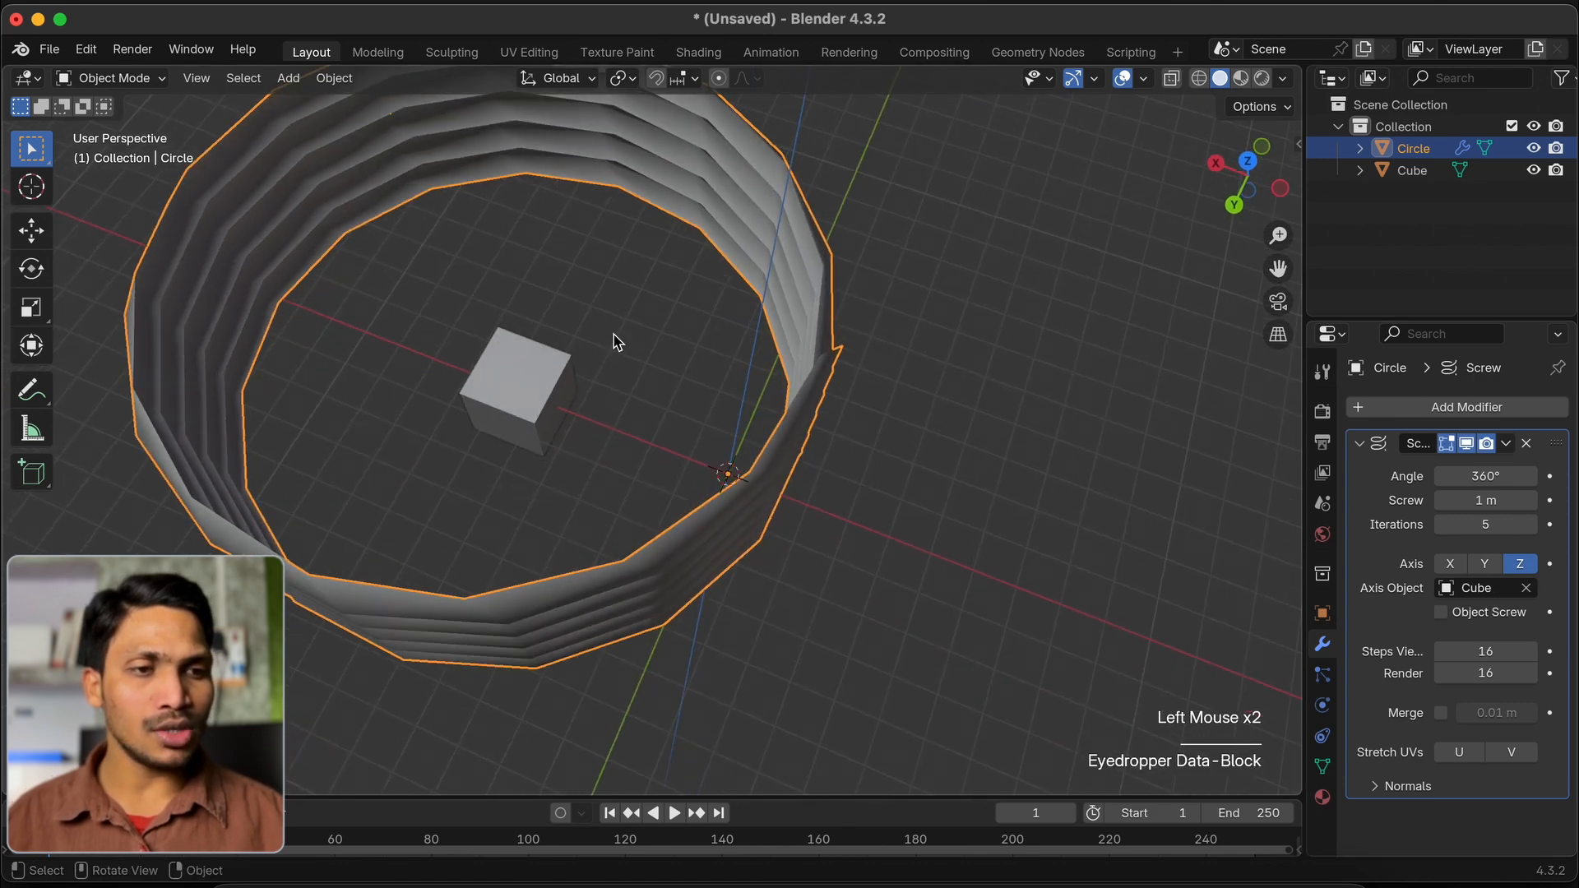
middle_click_drag(553, 406, 1068, 659)
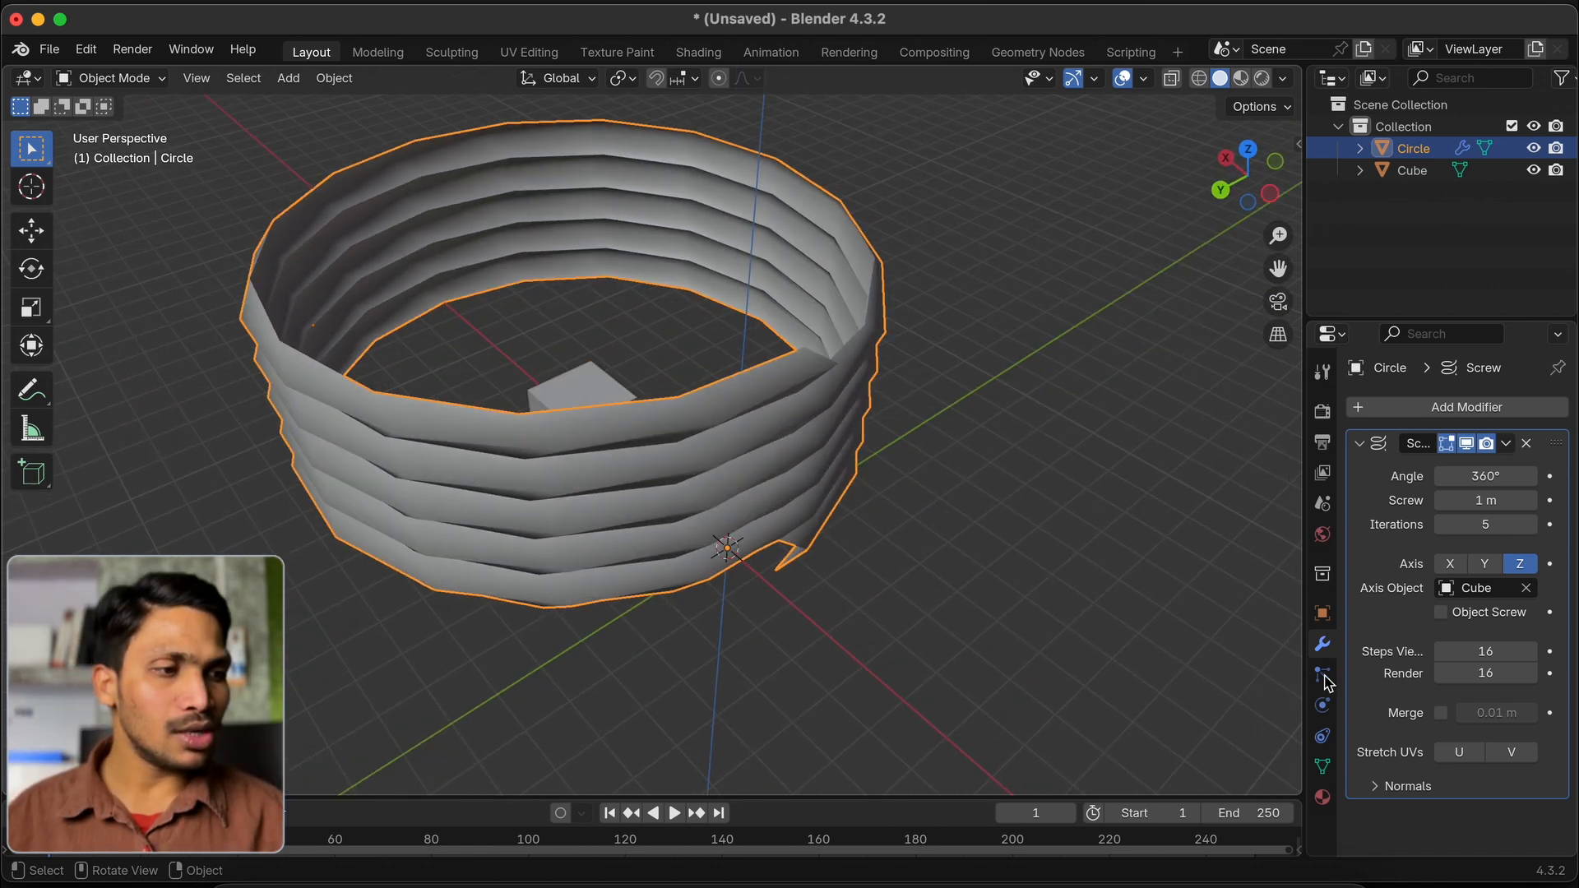
middle_click_drag(895, 523, 895, 522)
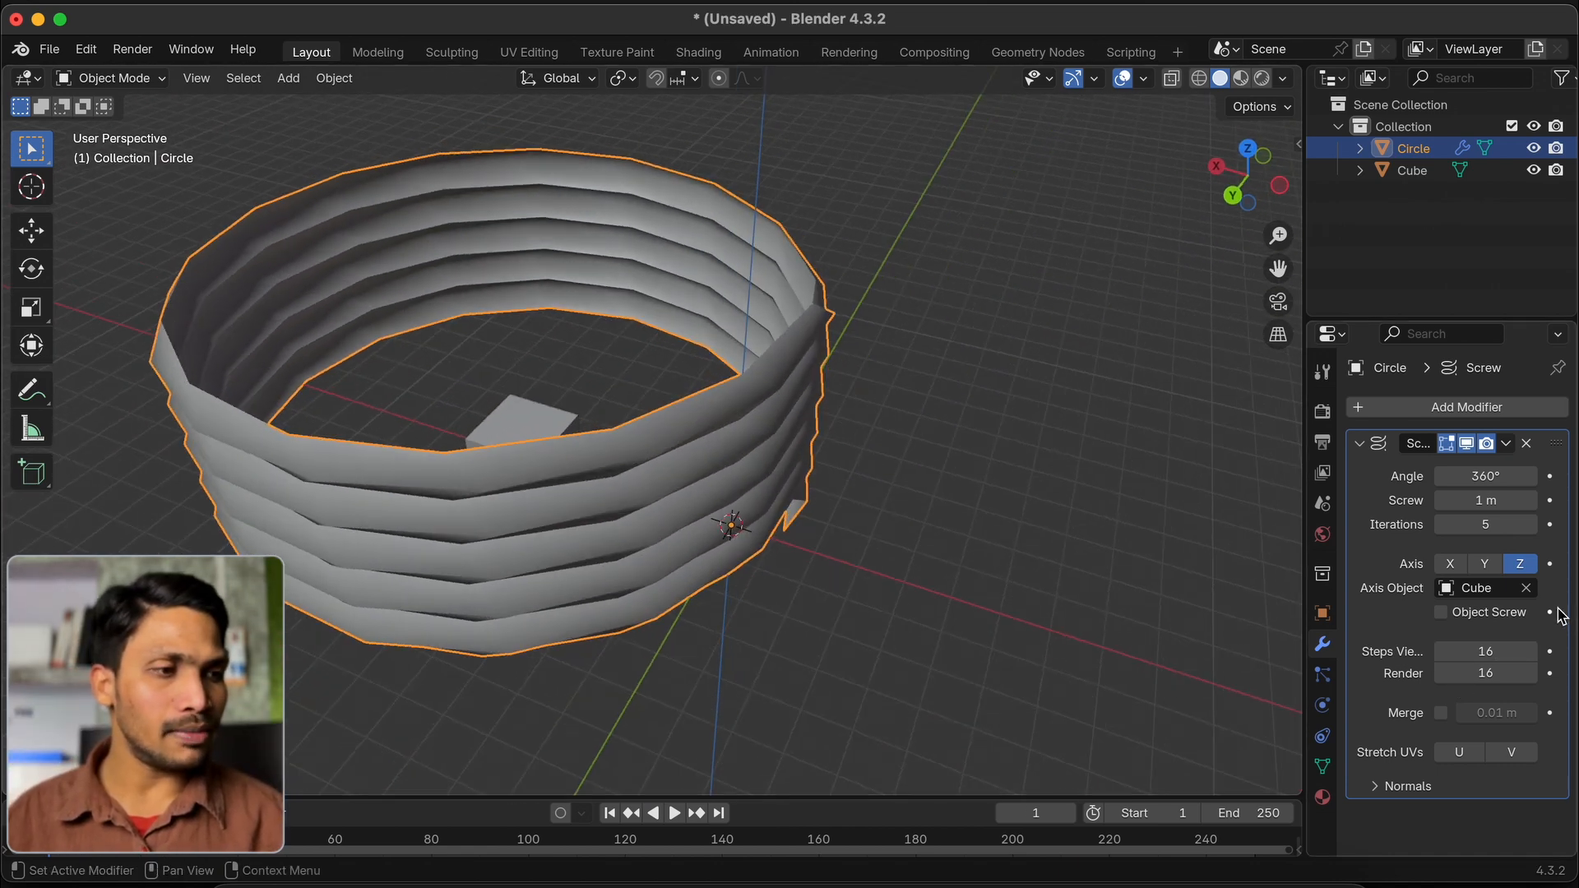
left_click(1526, 587)
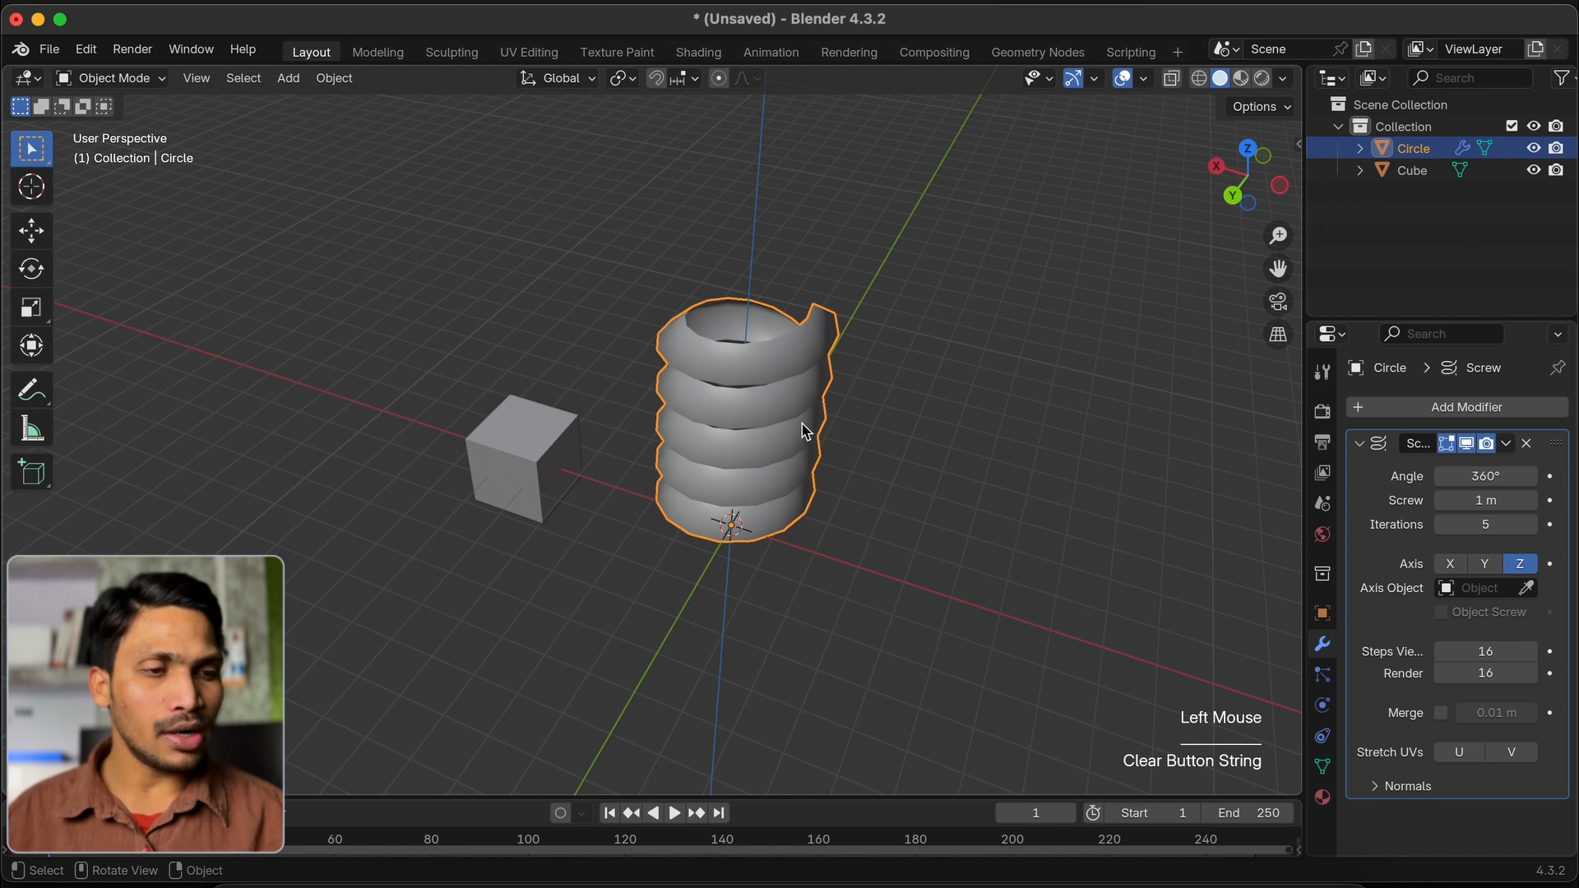
Duplicate the spiral, place the copy farther along the X axis, and reselect the original
middle_click_drag(804, 430, 804, 429)
key("shift+d")
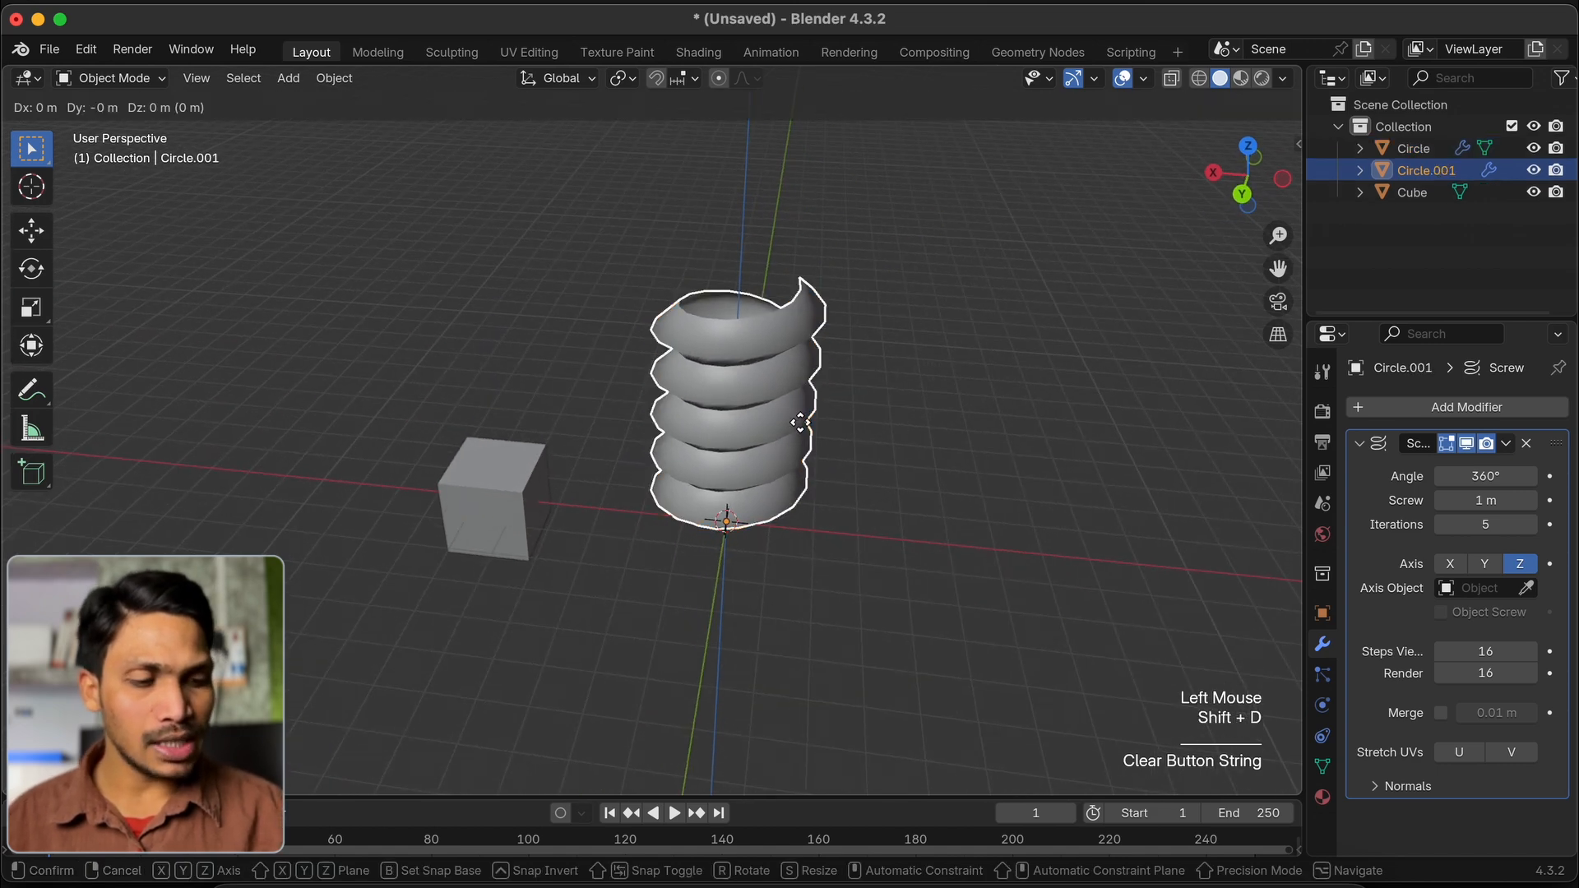
key("g")
key("x")
left_click(1144, 518)
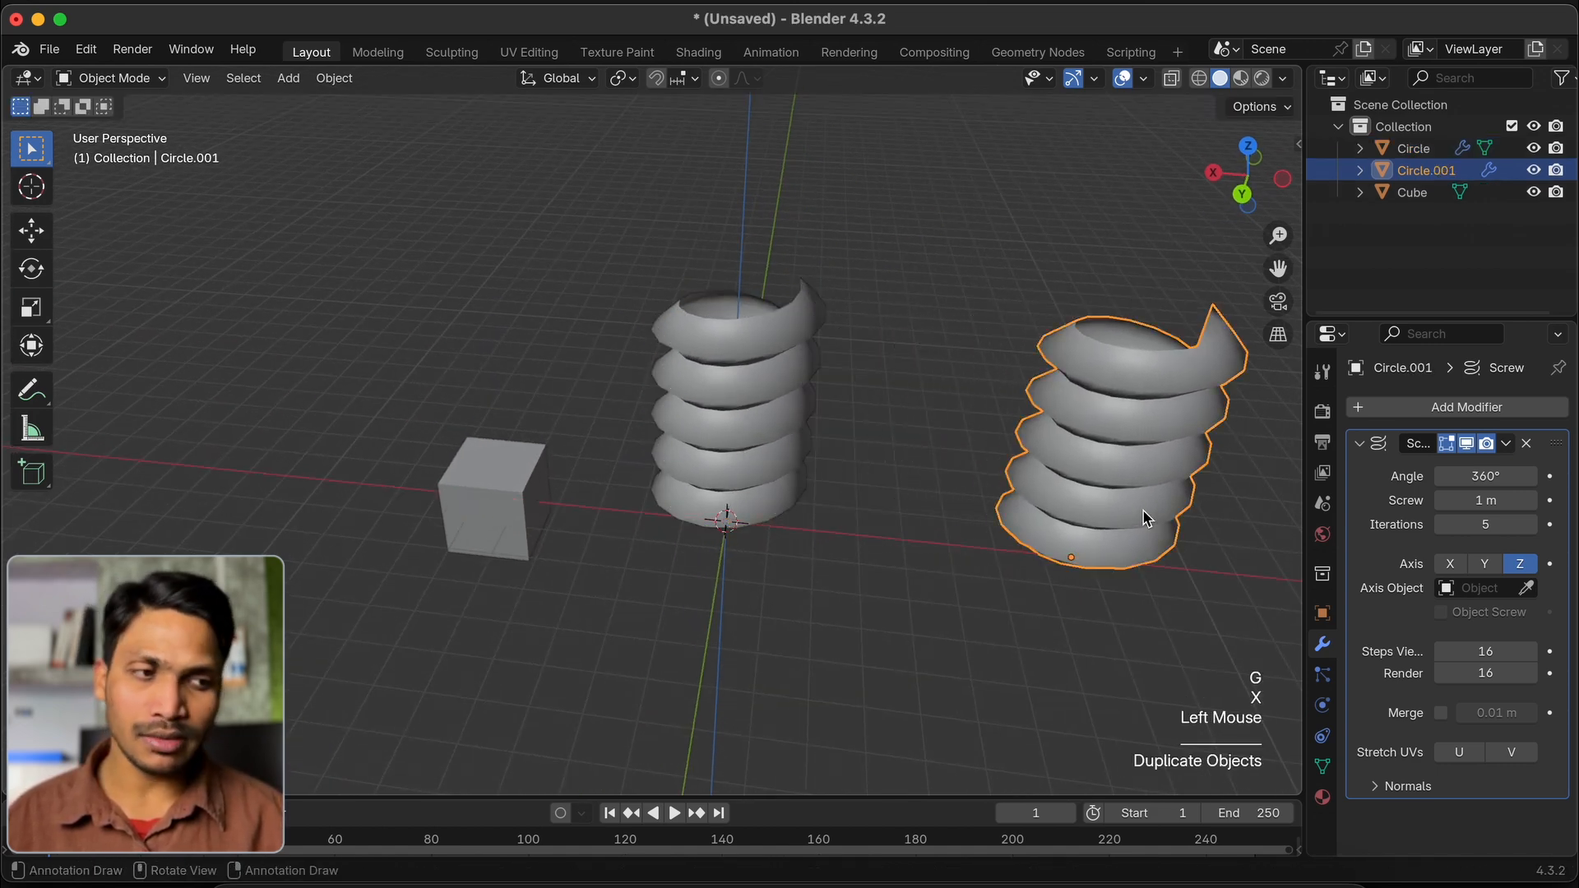
left_click(773, 471)
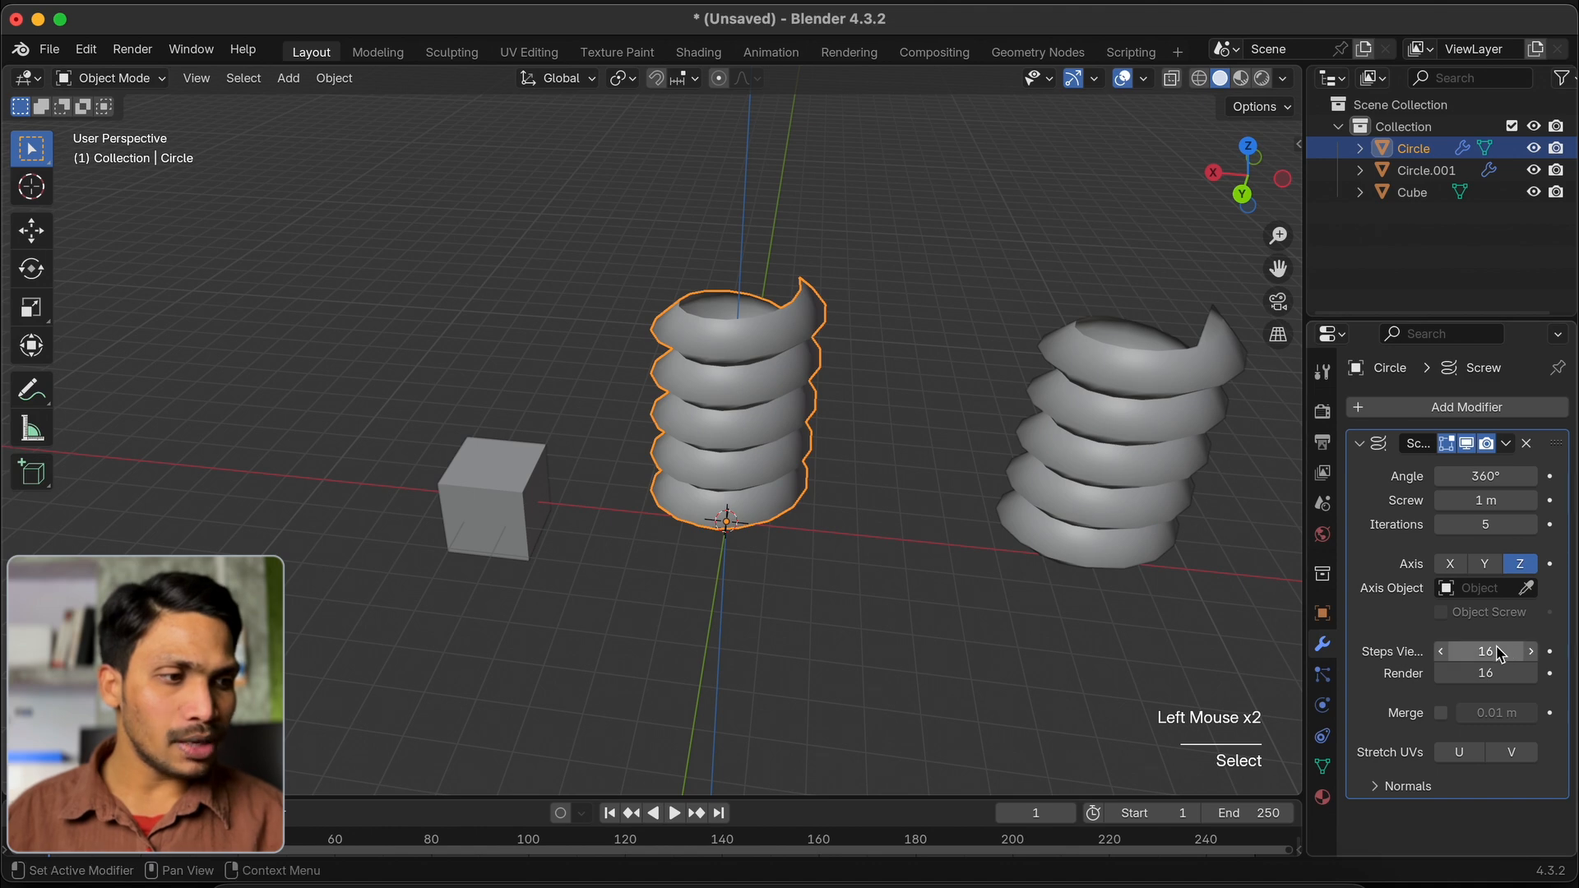
Set the Screw modifier's viewport steps to 5 on the original spiral and to 20 on its copy
left_click(1499, 654)
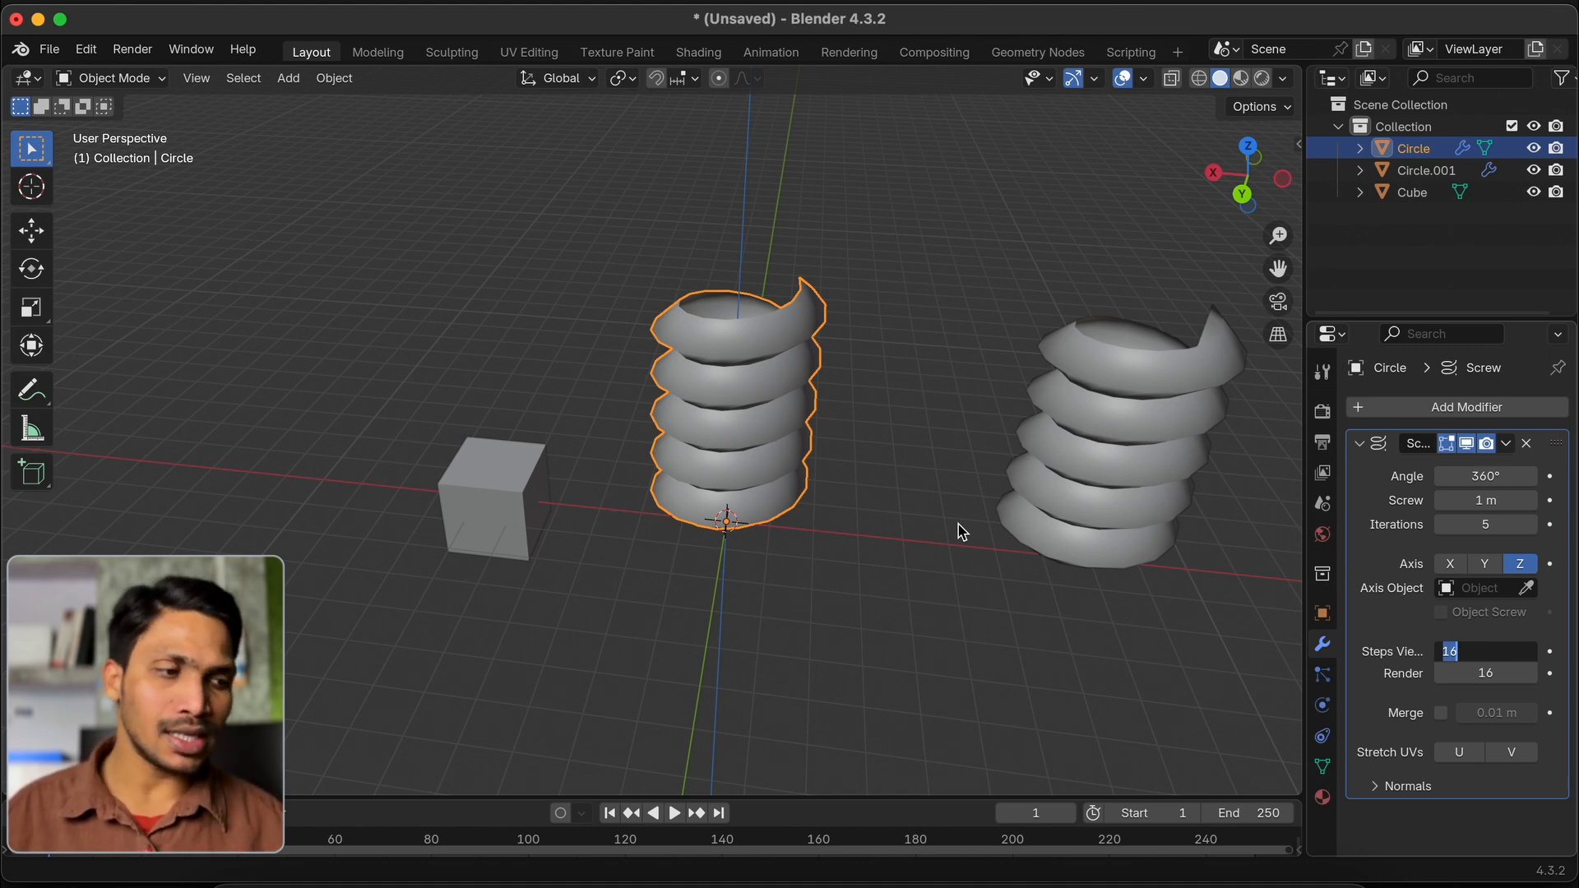
key("Return")
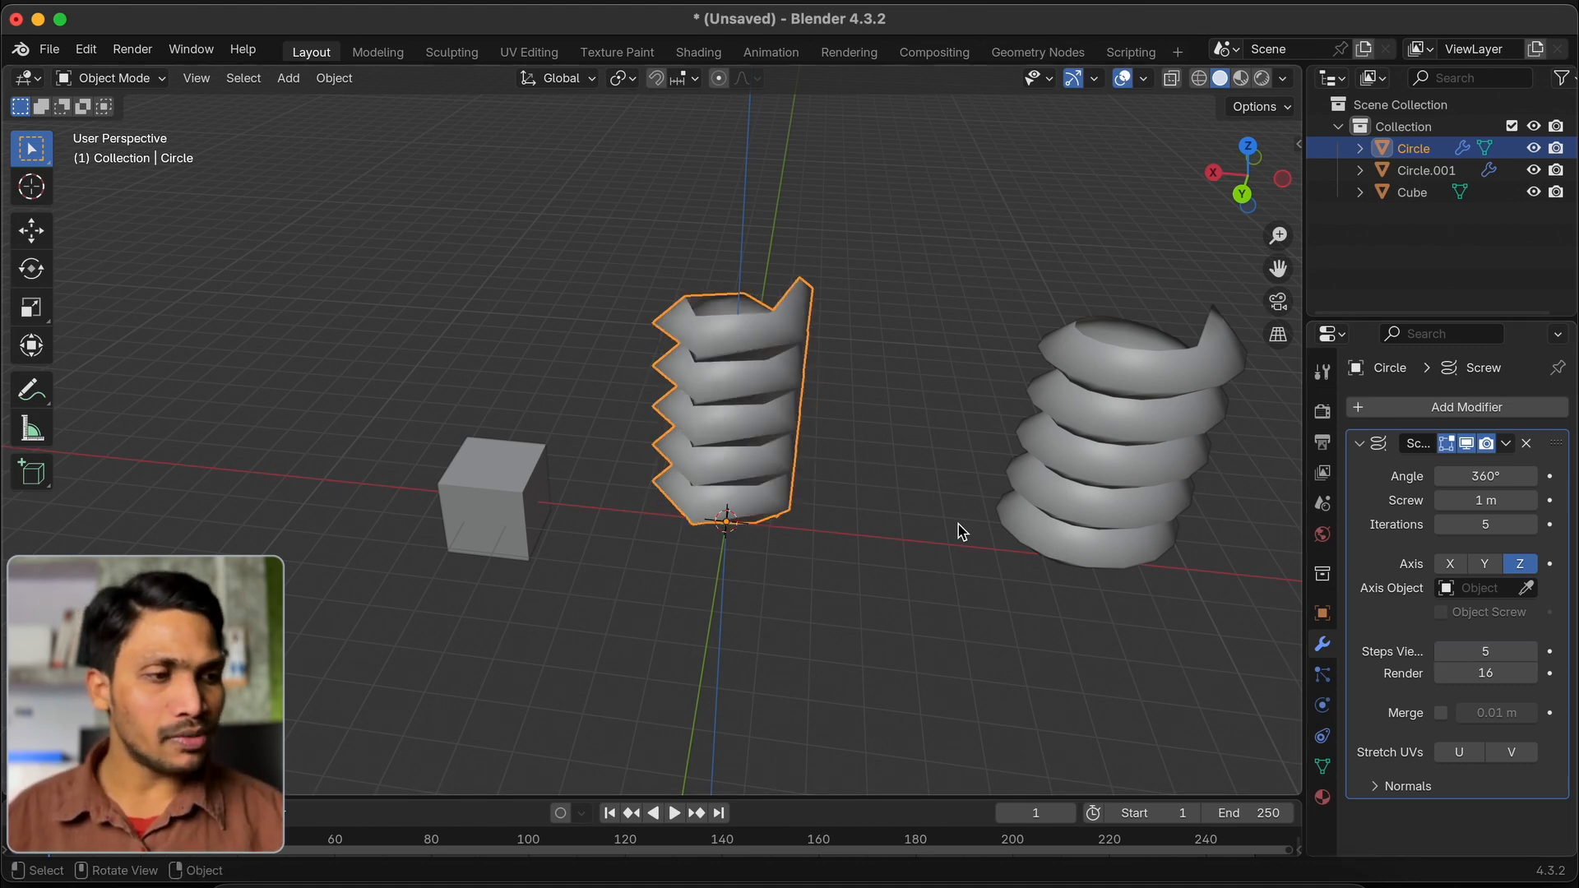
left_click(1116, 468)
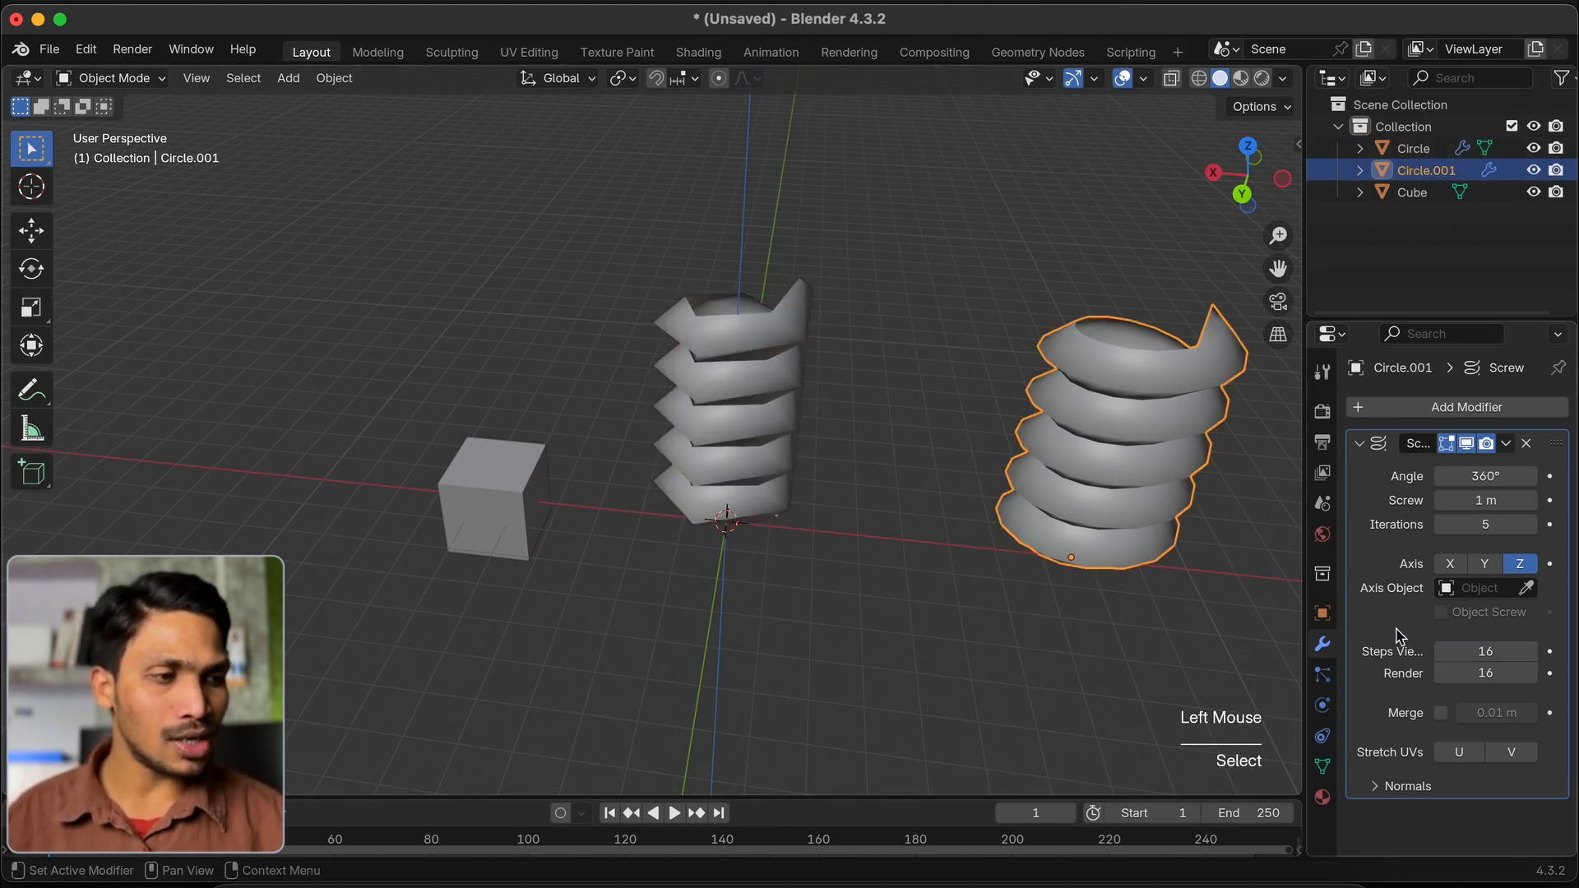
double_click(1485, 651)
double_click(1485, 651)
type("20")
key("Return")
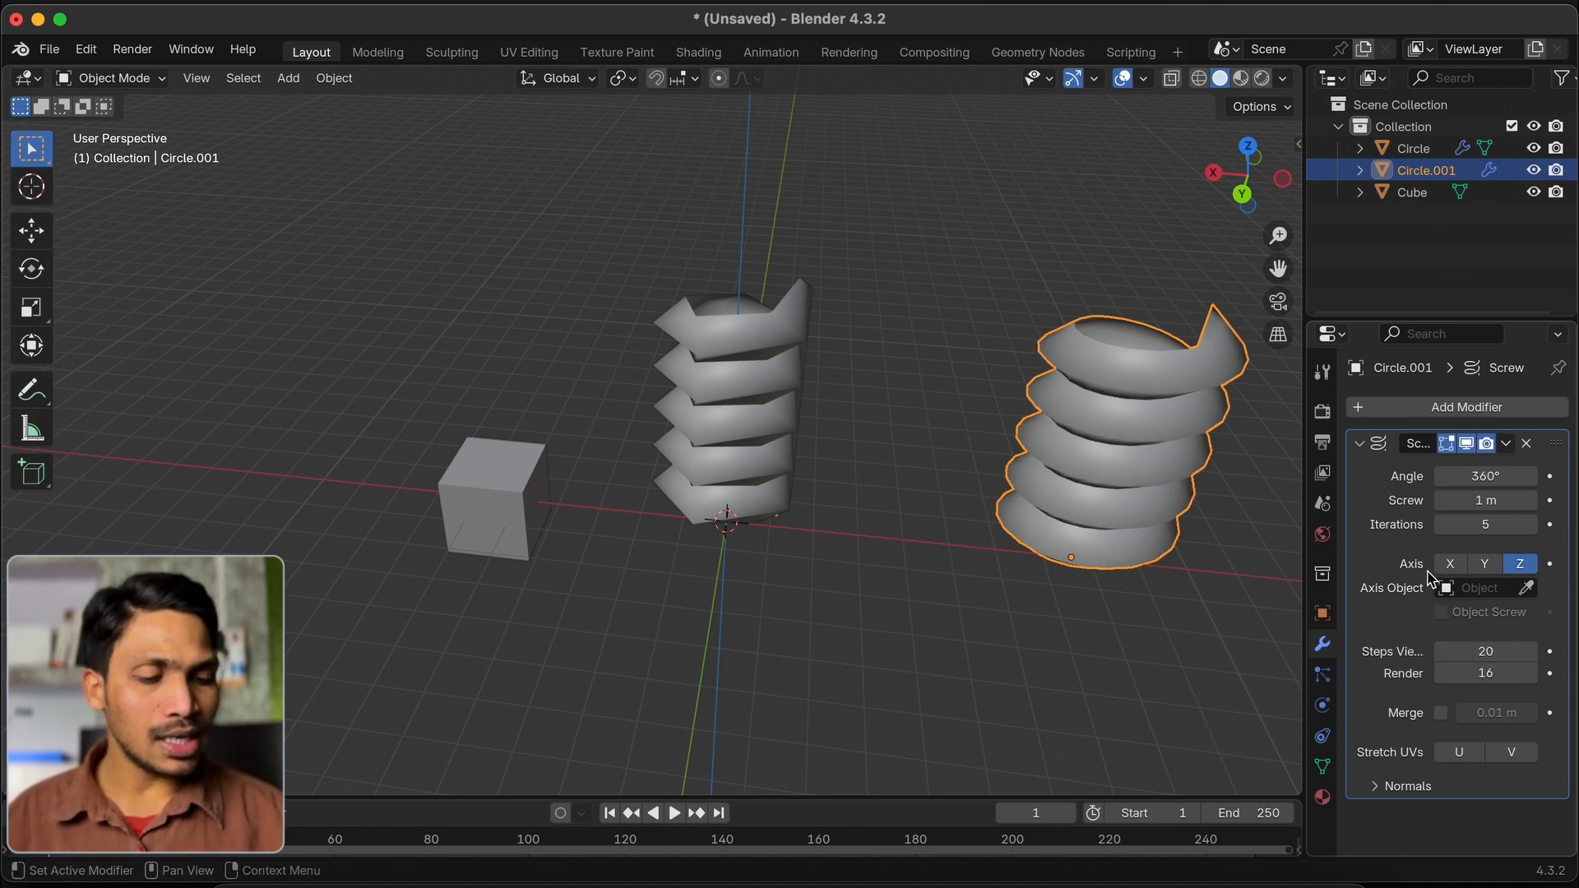
Apply the Screw modifier on the copied spiral and on the original spiral
key("super+a")
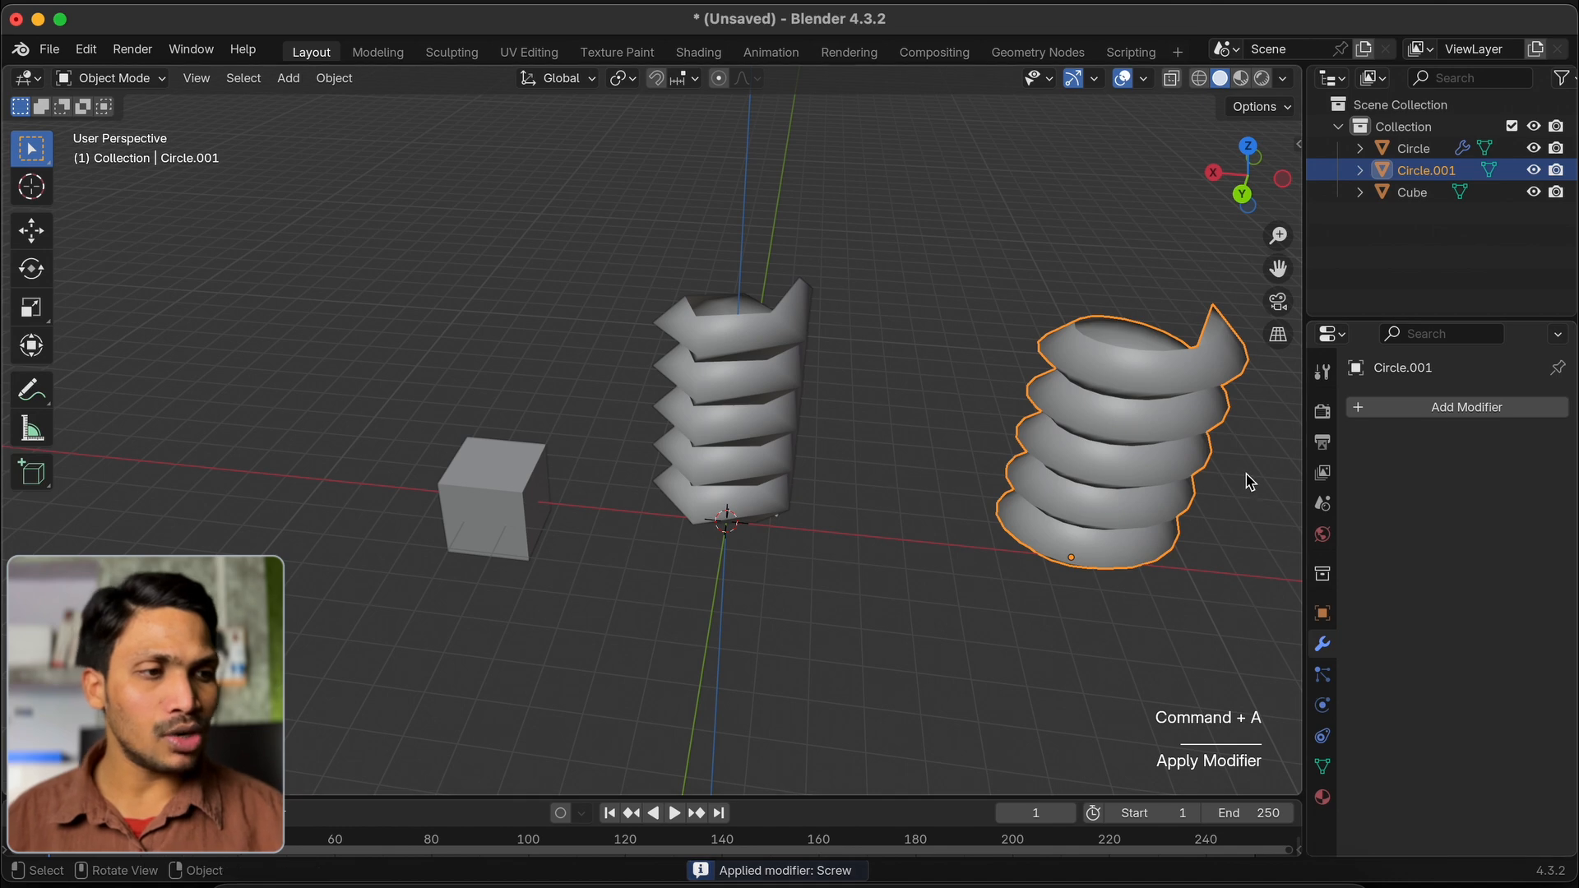
left_click(680, 362)
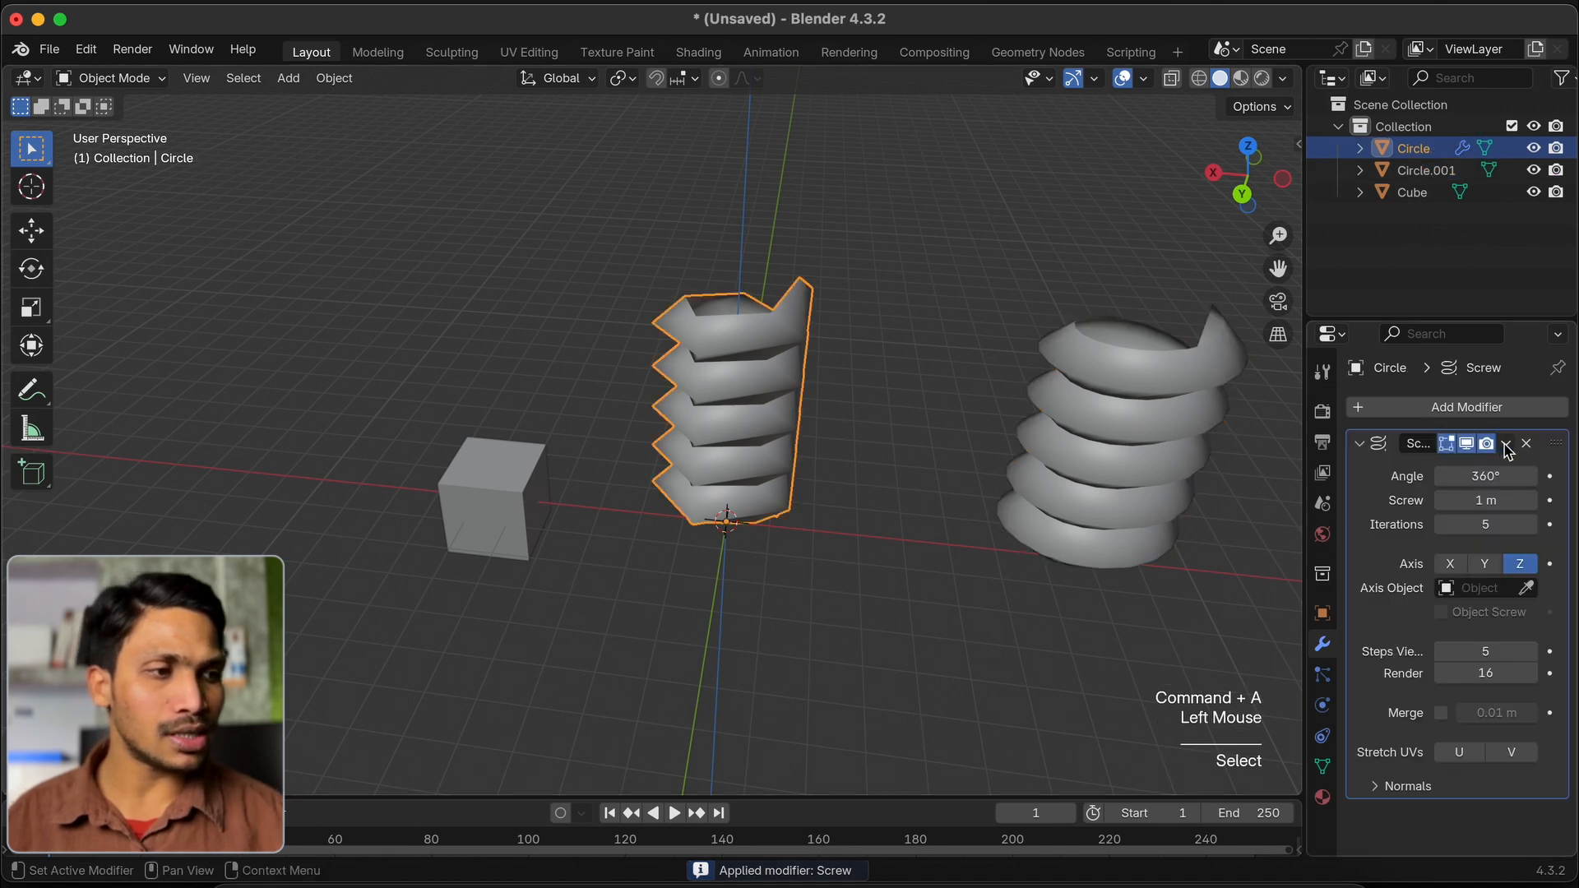
left_click(1505, 451)
left_click(1478, 465)
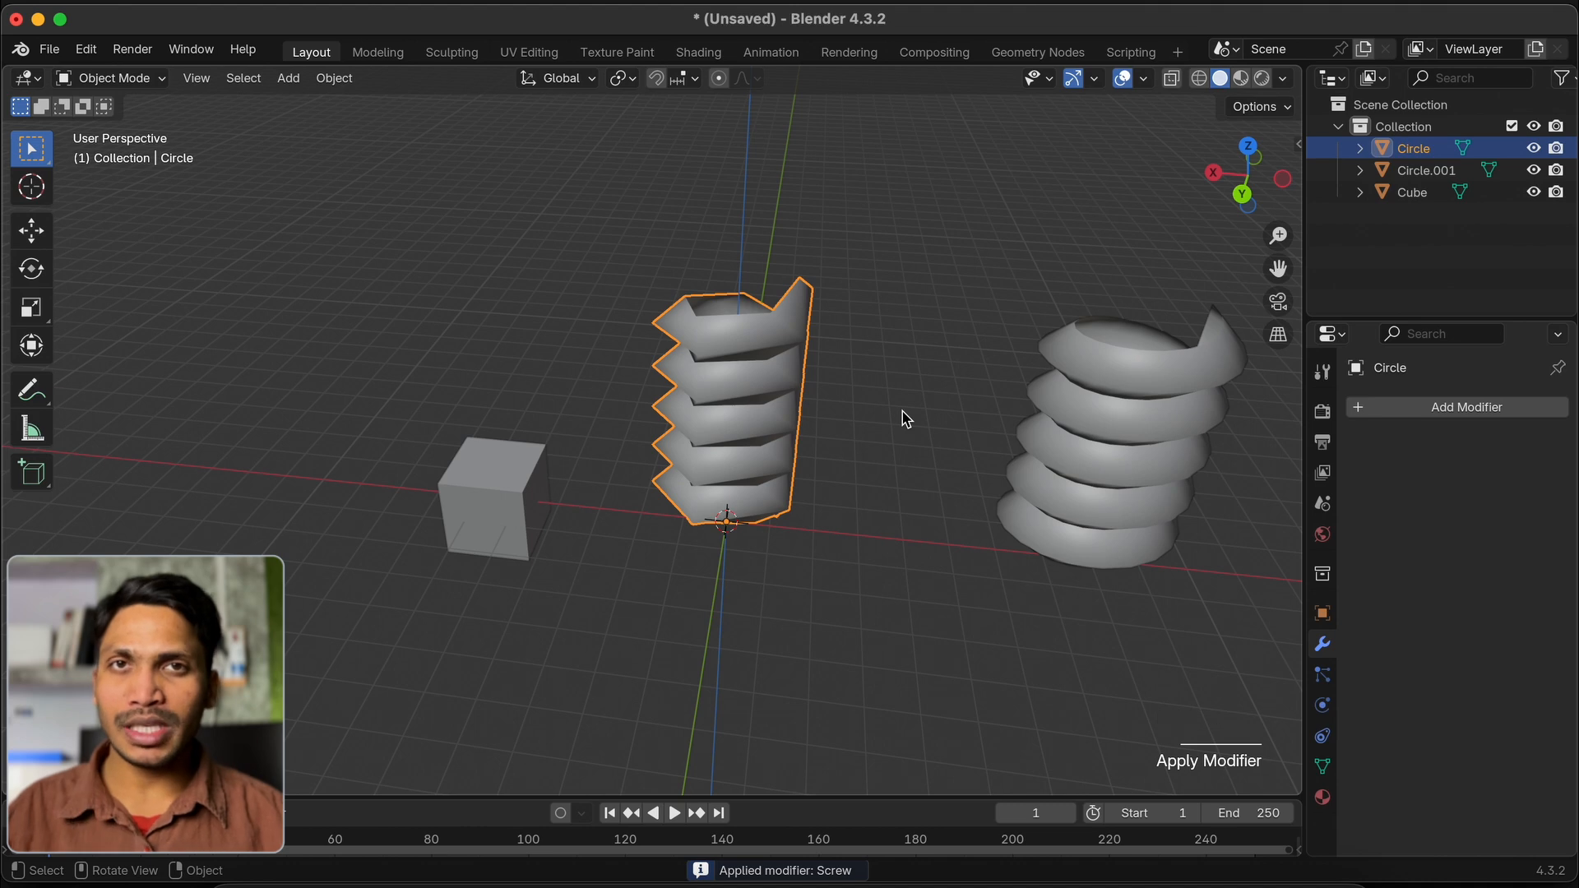
Open both spirals together in Edit Mode and compare their vertices and edges from several angles
middle_click_drag(904, 420, 835, 405)
left_click_drag(623, 248, 1146, 405)
key("Tab")
scroll(866, 444, "up", 5, "super")
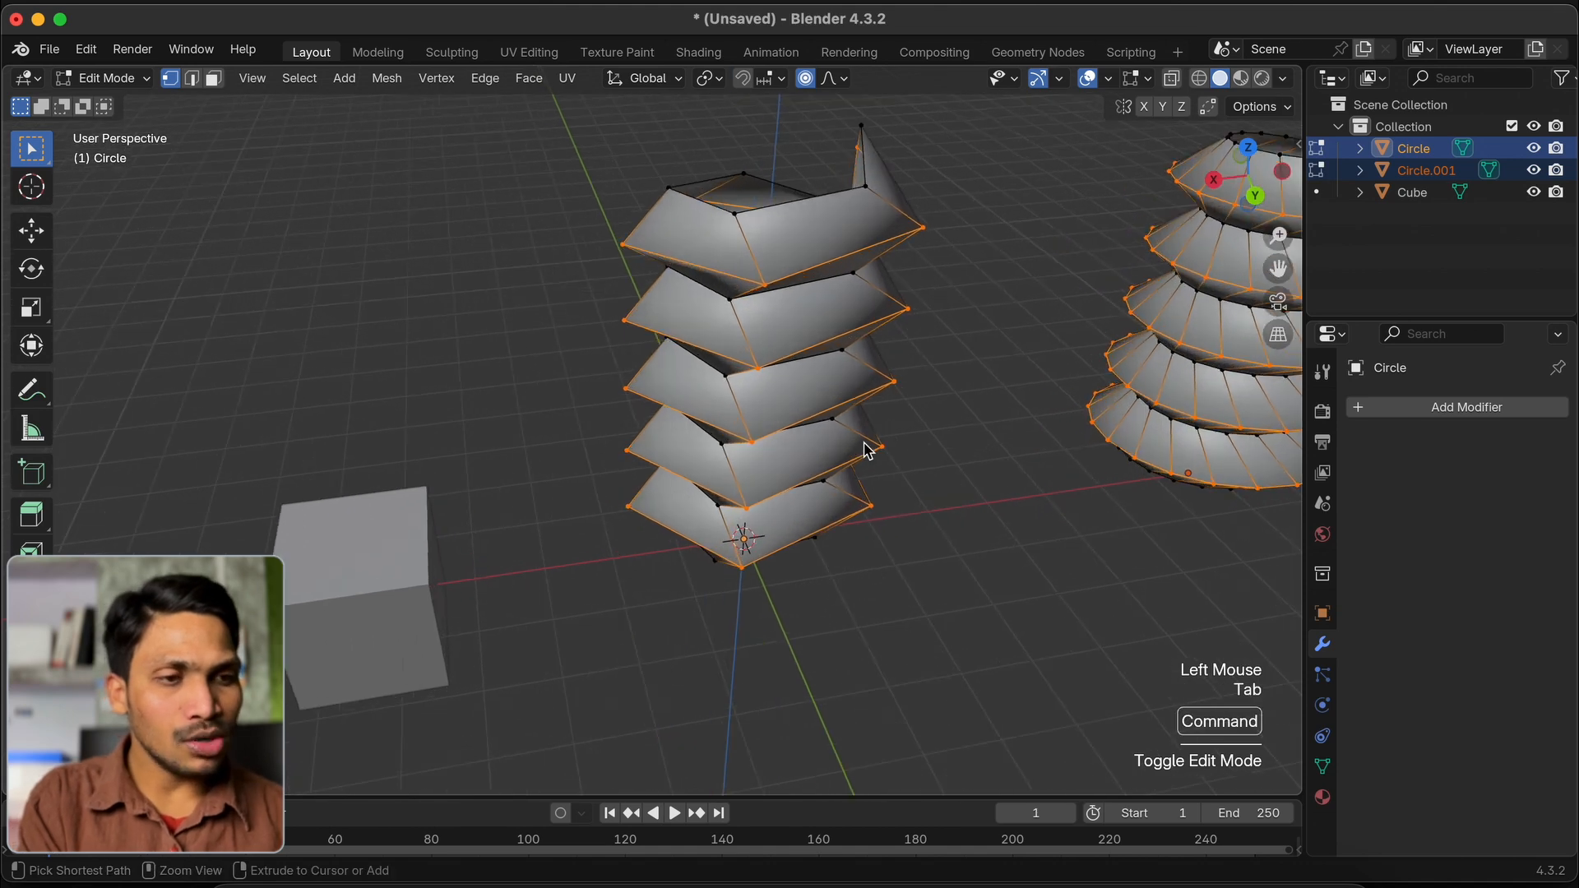
scroll(865, 445, "right", 5)
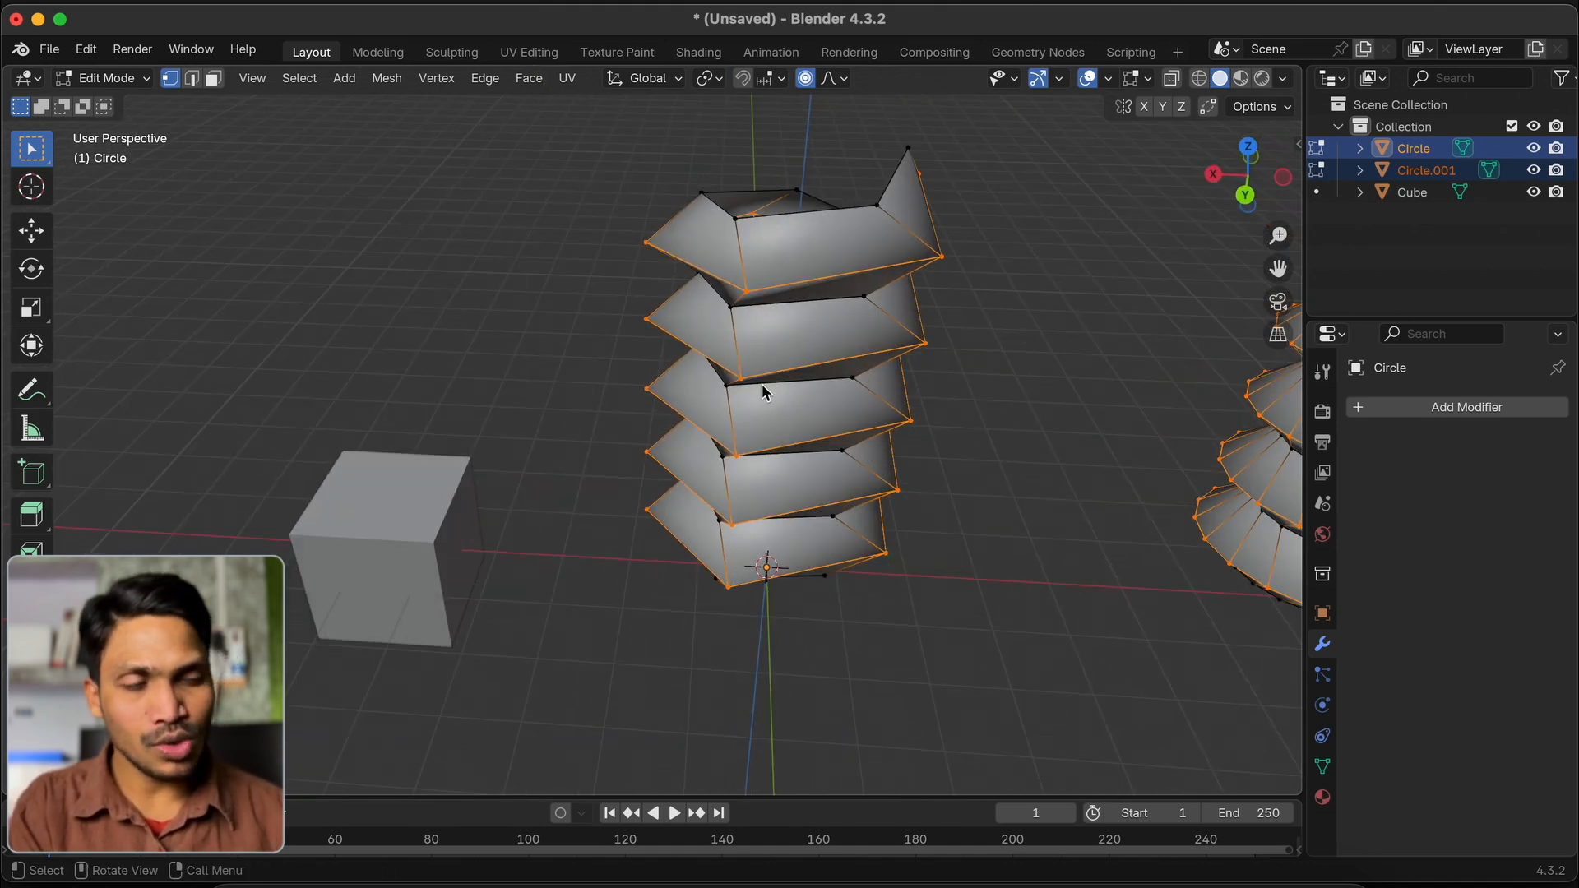
scroll(764, 384, "down", 5)
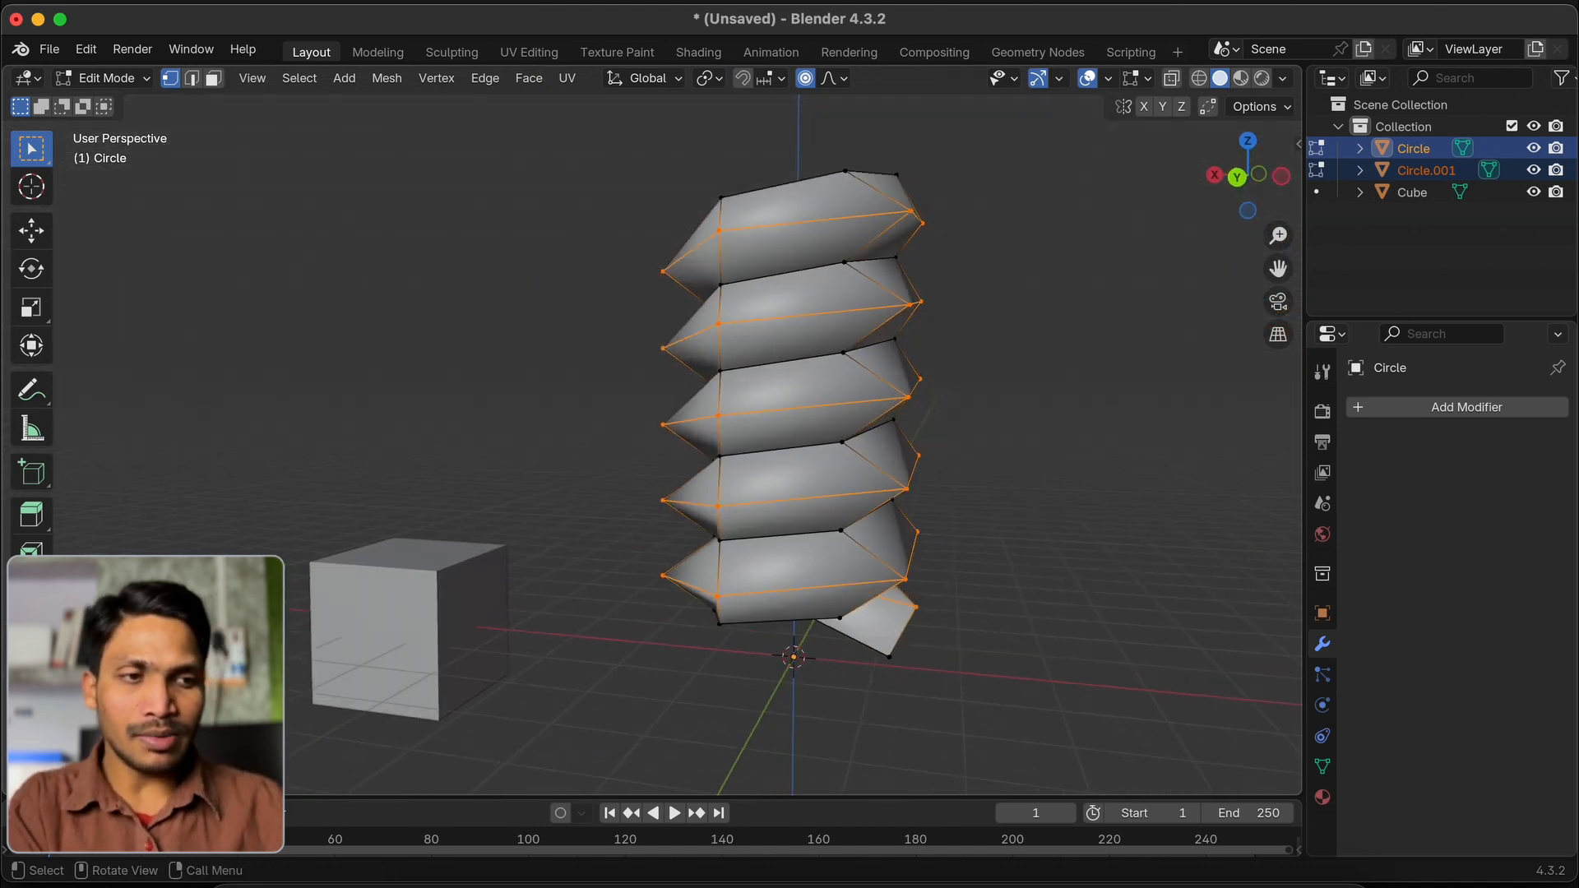
scroll(745, 402, "up", 1)
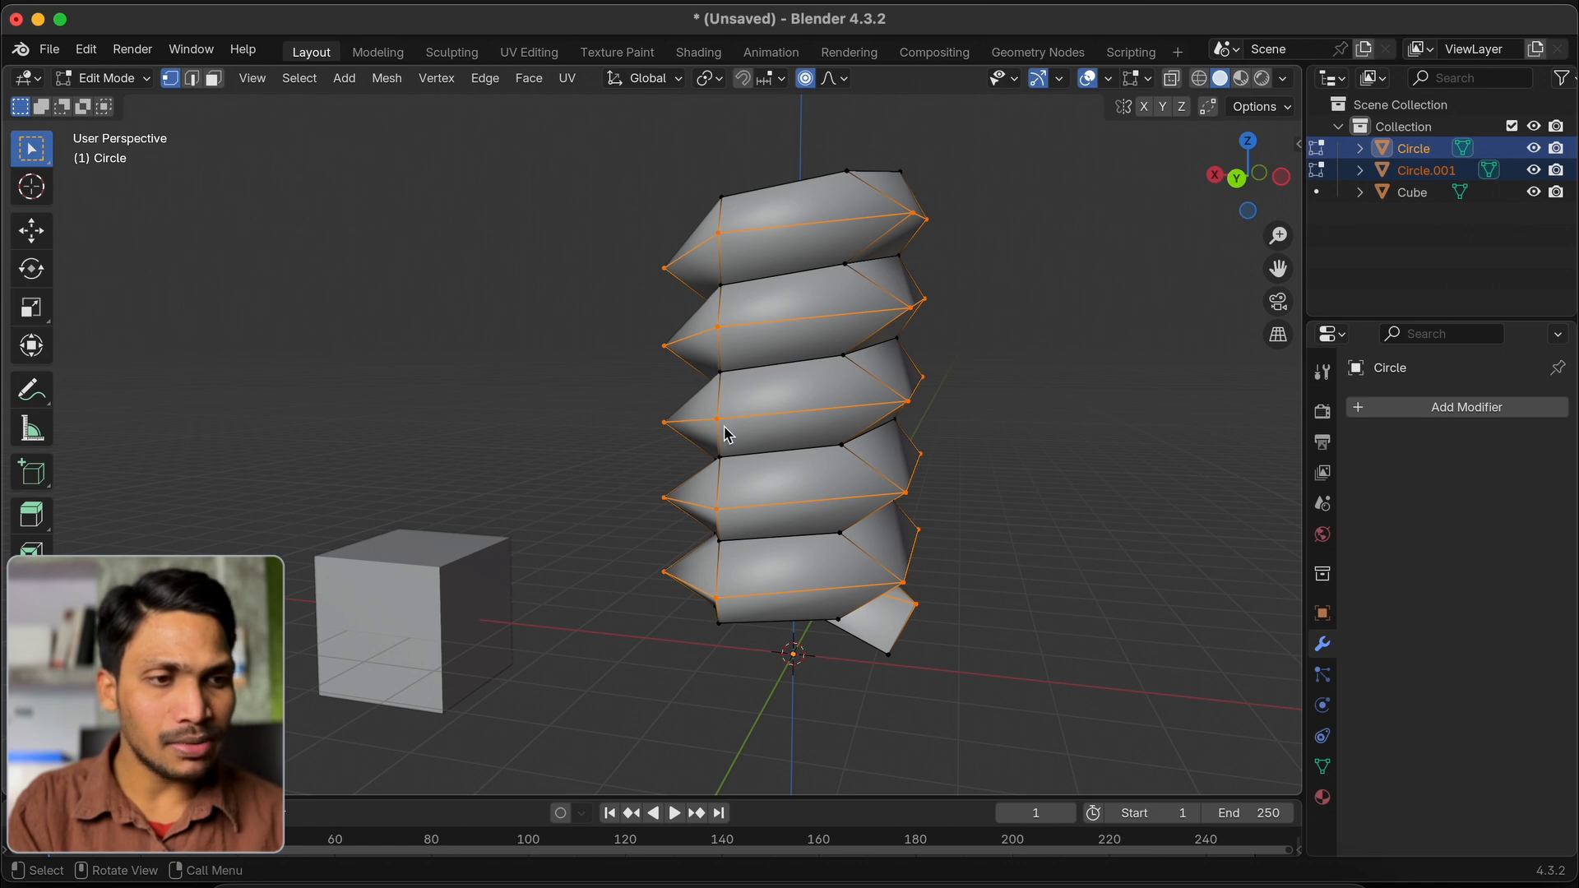
scroll(725, 427, "right", 4)
scroll(831, 415, "right", 10)
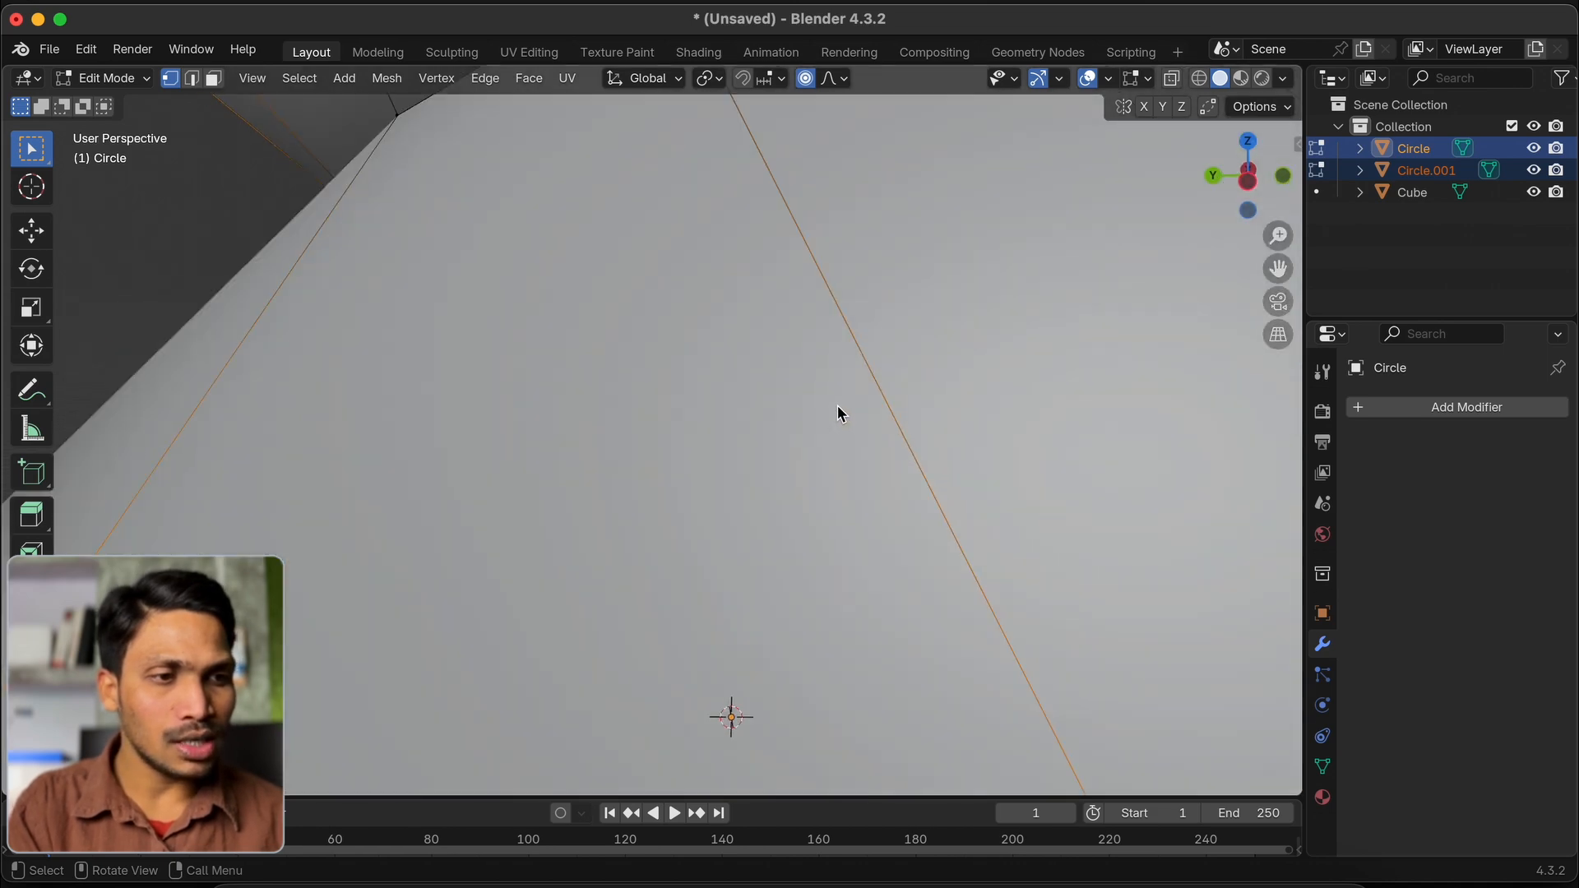
scroll(837, 406, "right", 8)
scroll(788, 465, "right", 5)
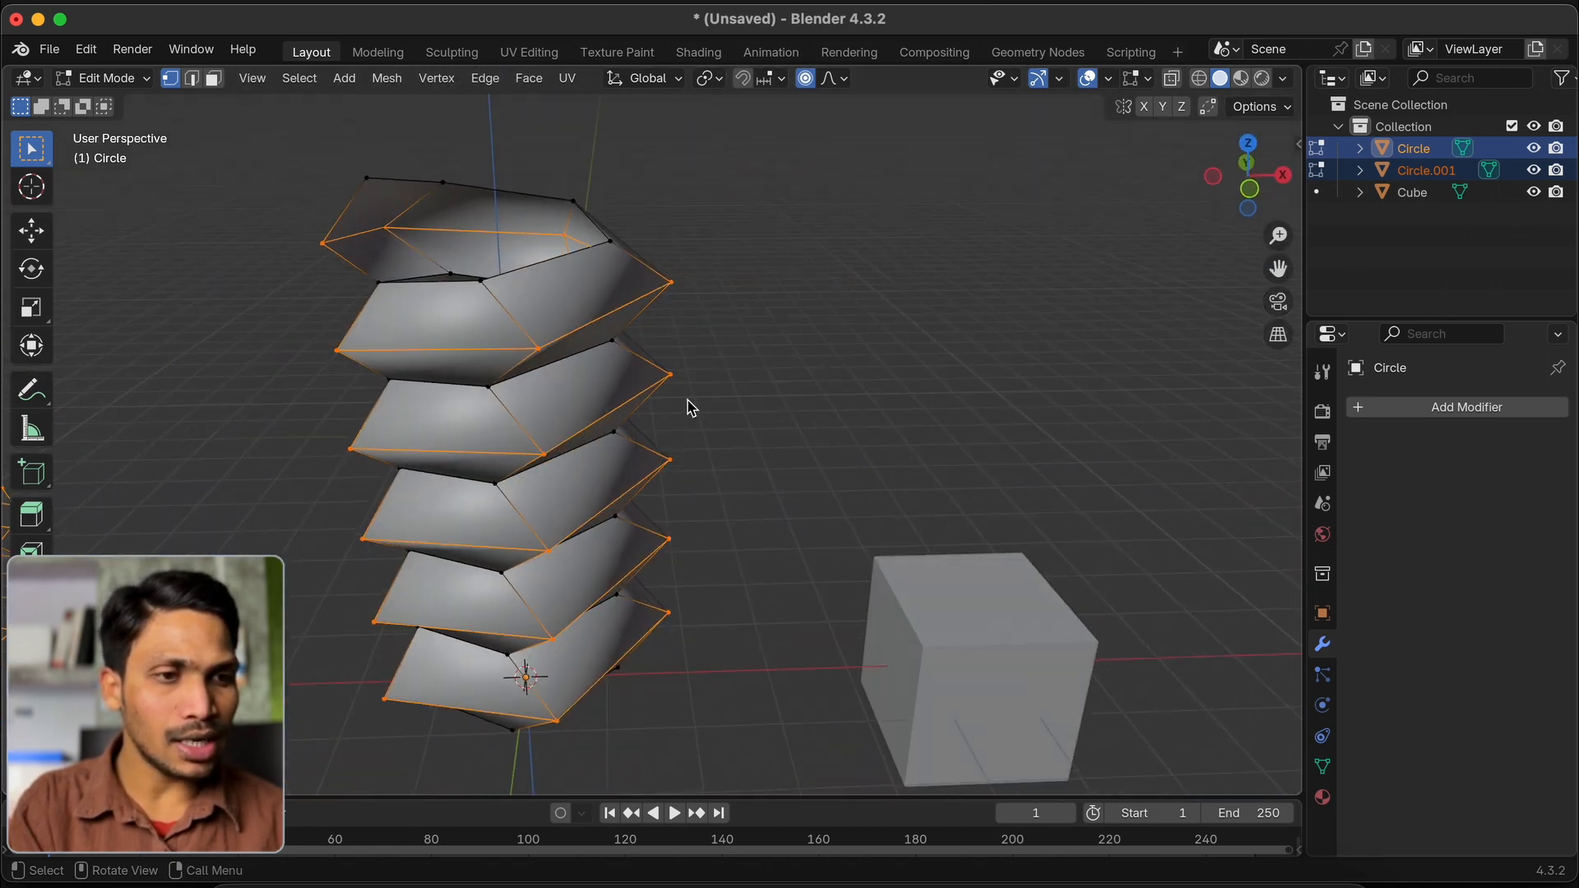
scroll(668, 382, "left", 8)
scroll(668, 382, "down", 10, "super")
scroll(666, 381, "left", 4)
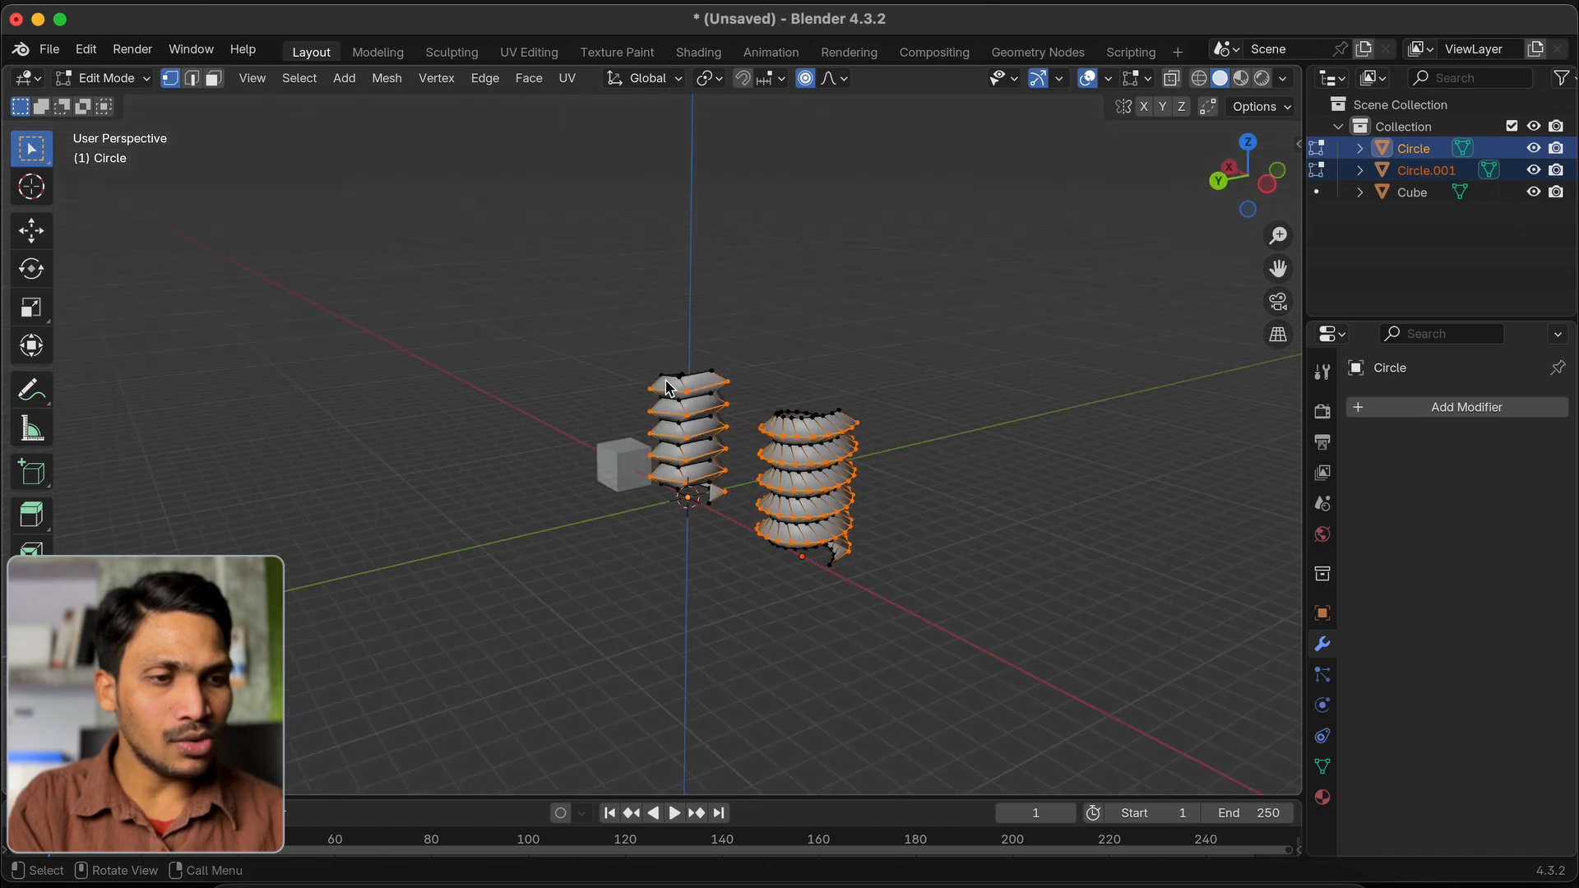
scroll(928, 493, "up", 5, "super")
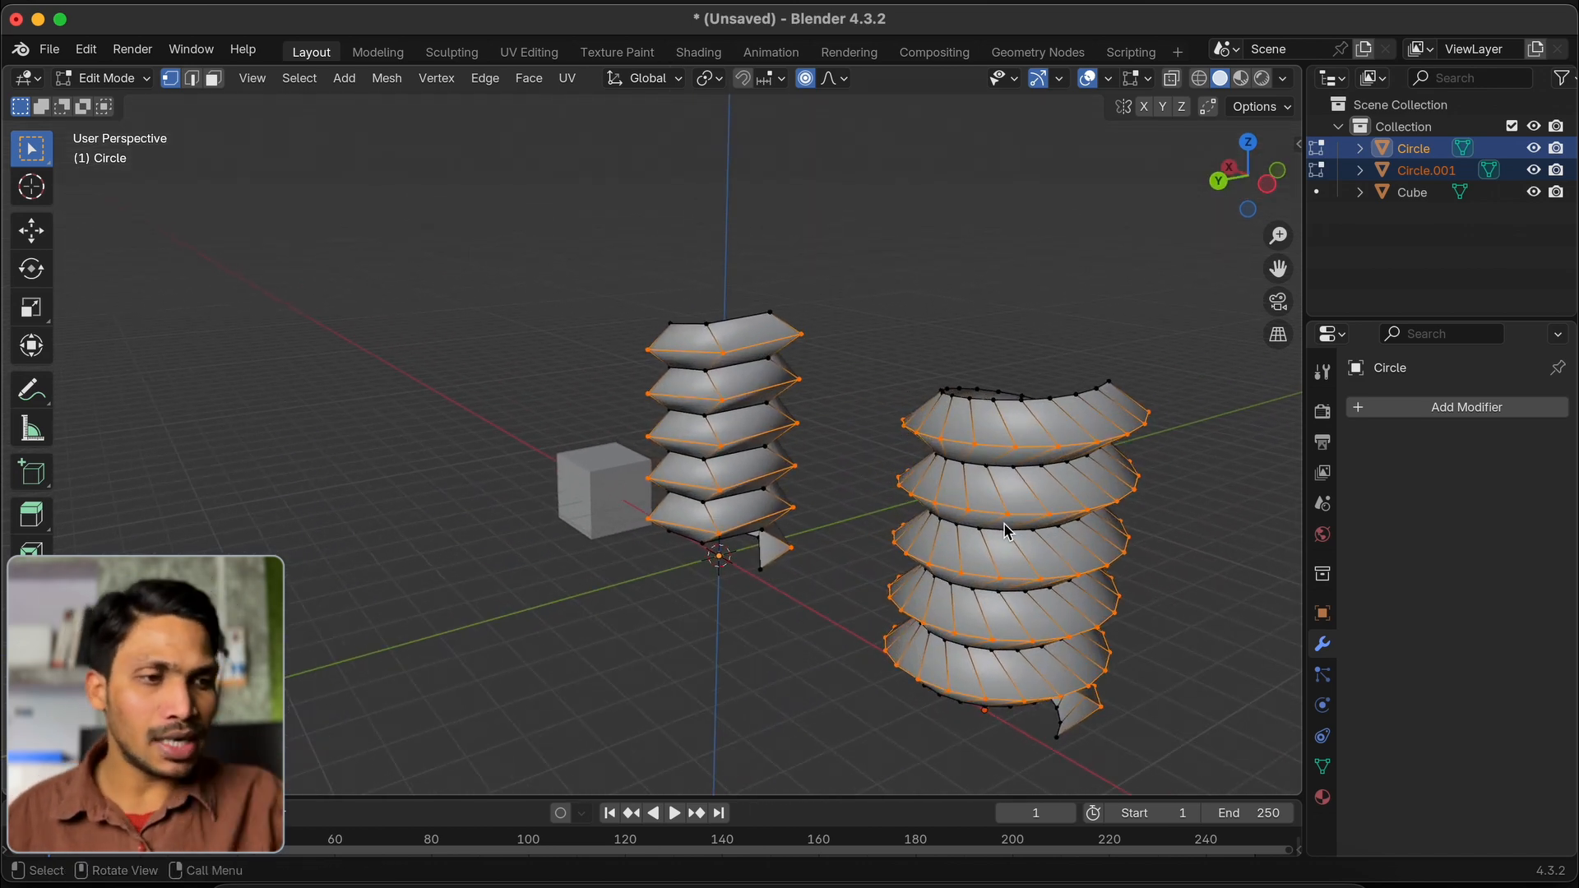
scroll(1014, 463, "left", 5)
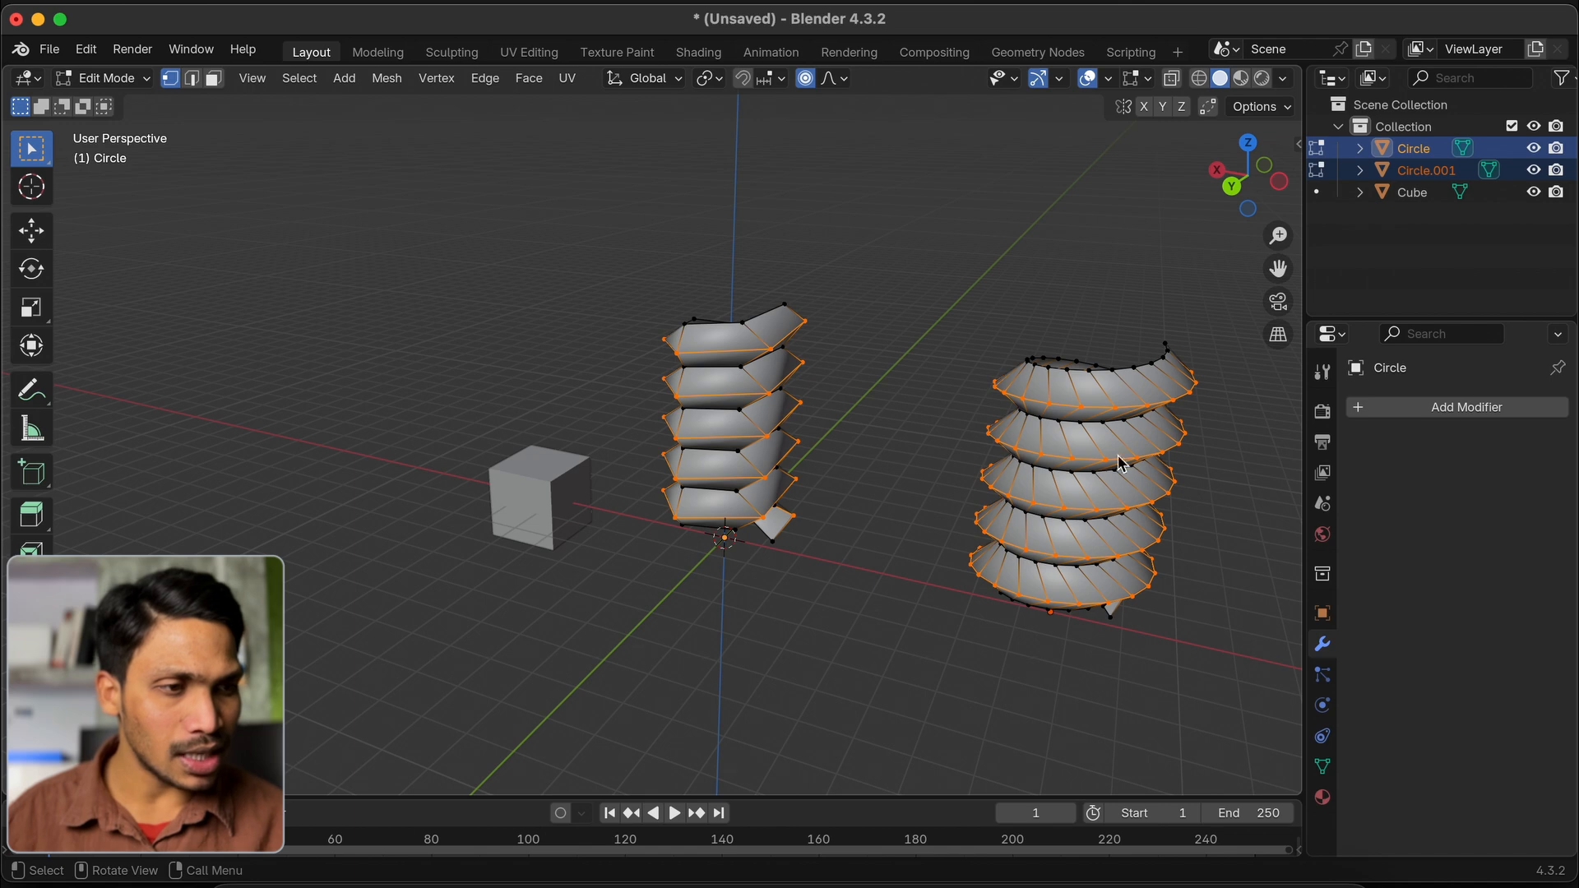
scroll(1077, 506, "right", 5)
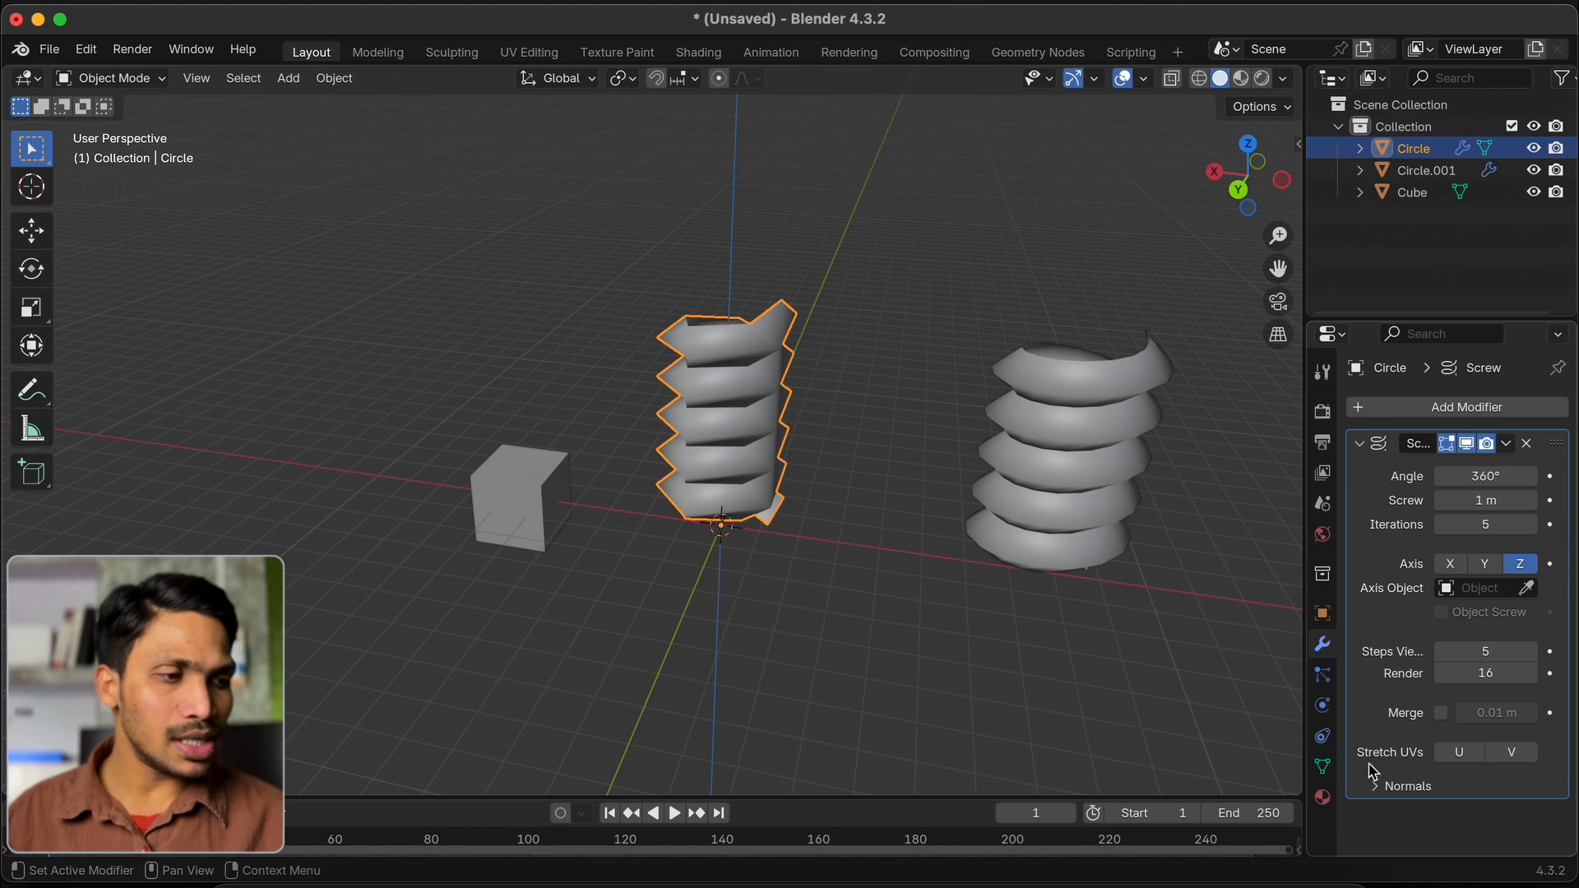
Expand the original spiral's Normals settings and switch Smooth Shading off and on again
left_click(1382, 788)
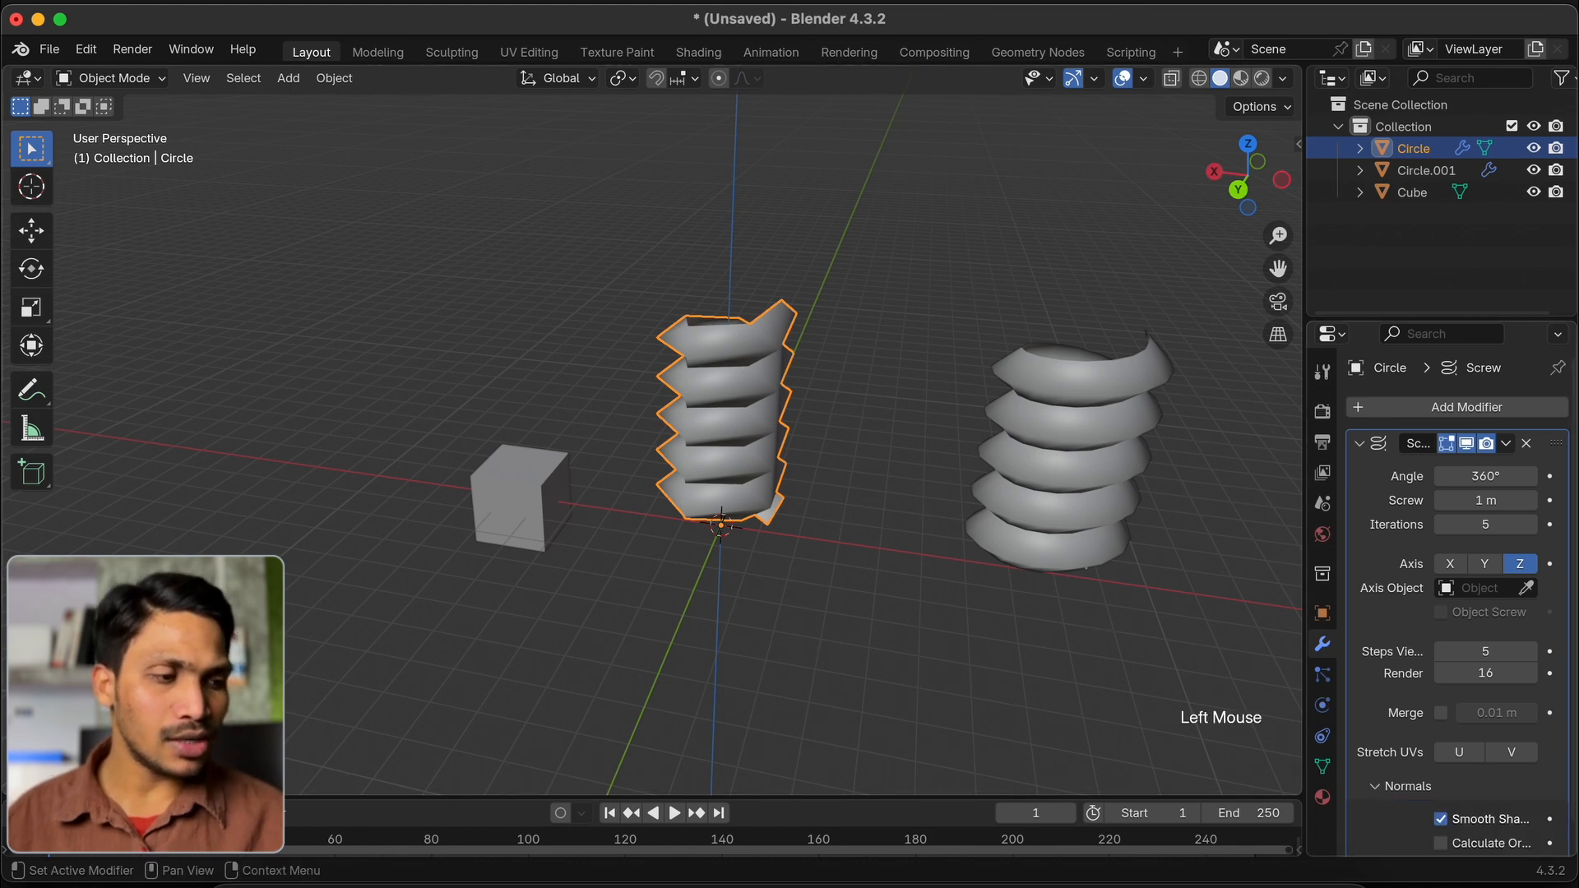
scroll(1409, 827, "down", 1)
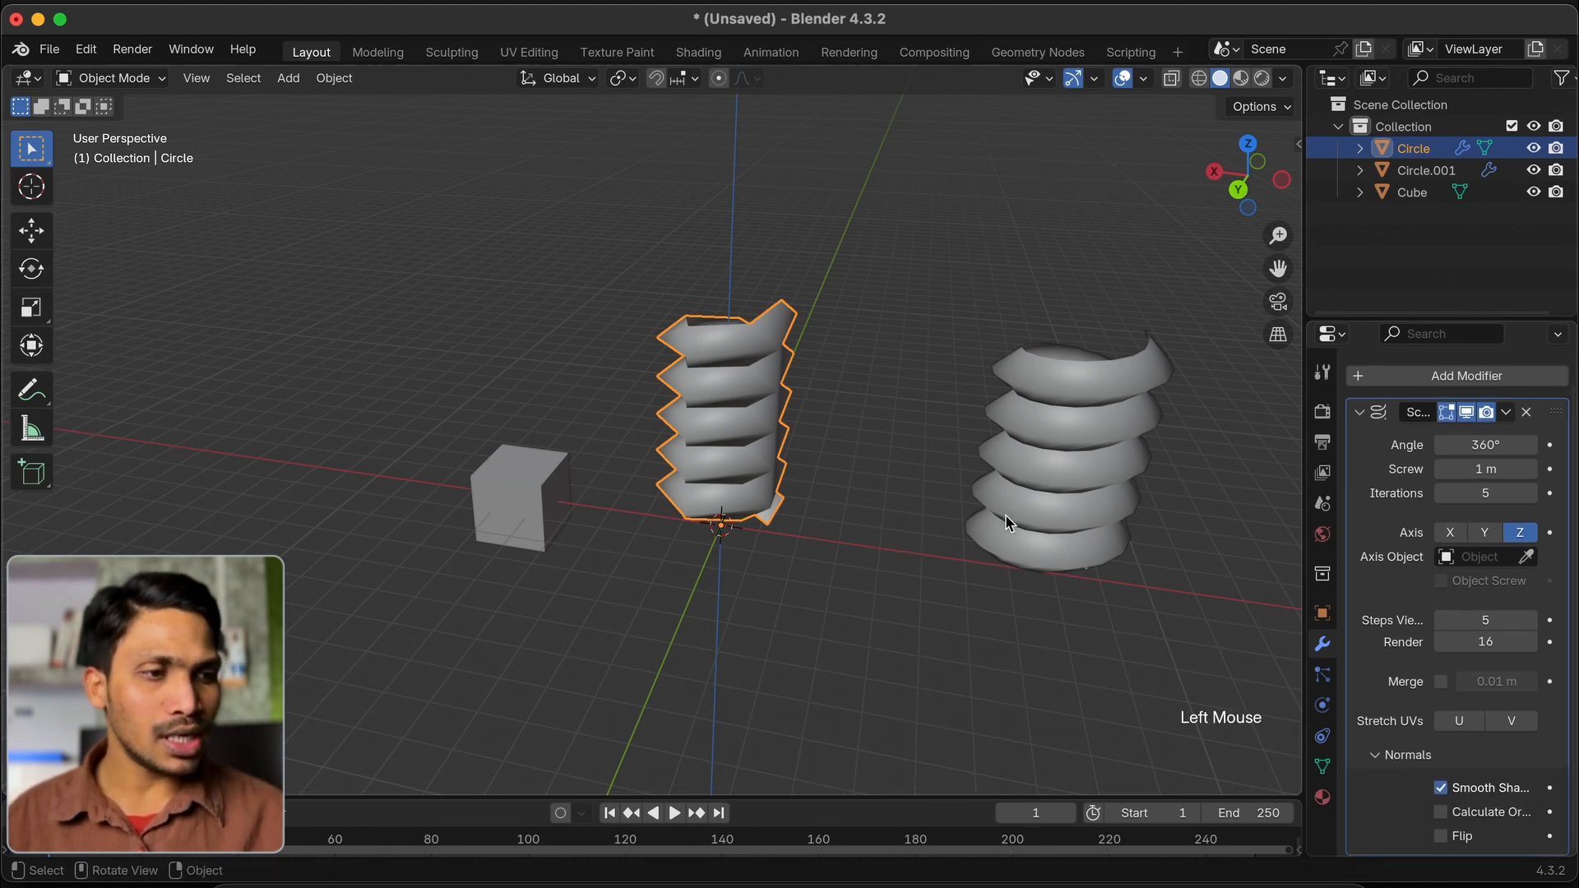
left_click(1445, 790)
left_click(1445, 791)
Disable Smooth Shading in the Normals settings of the copied spiral's Screw modifier
left_click(1126, 515)
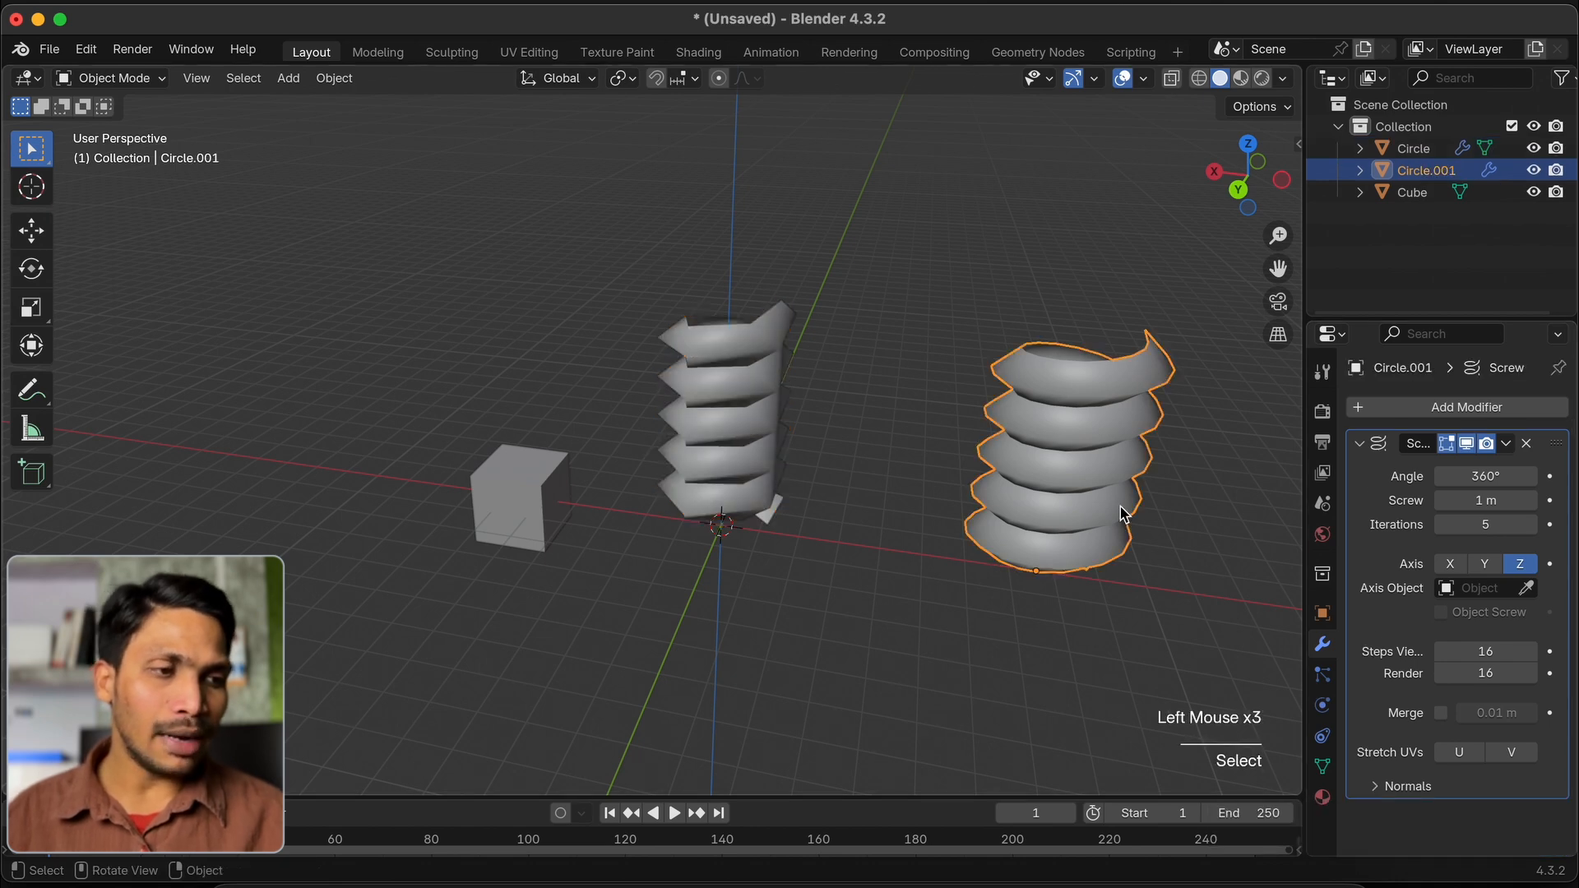
left_click(1381, 785)
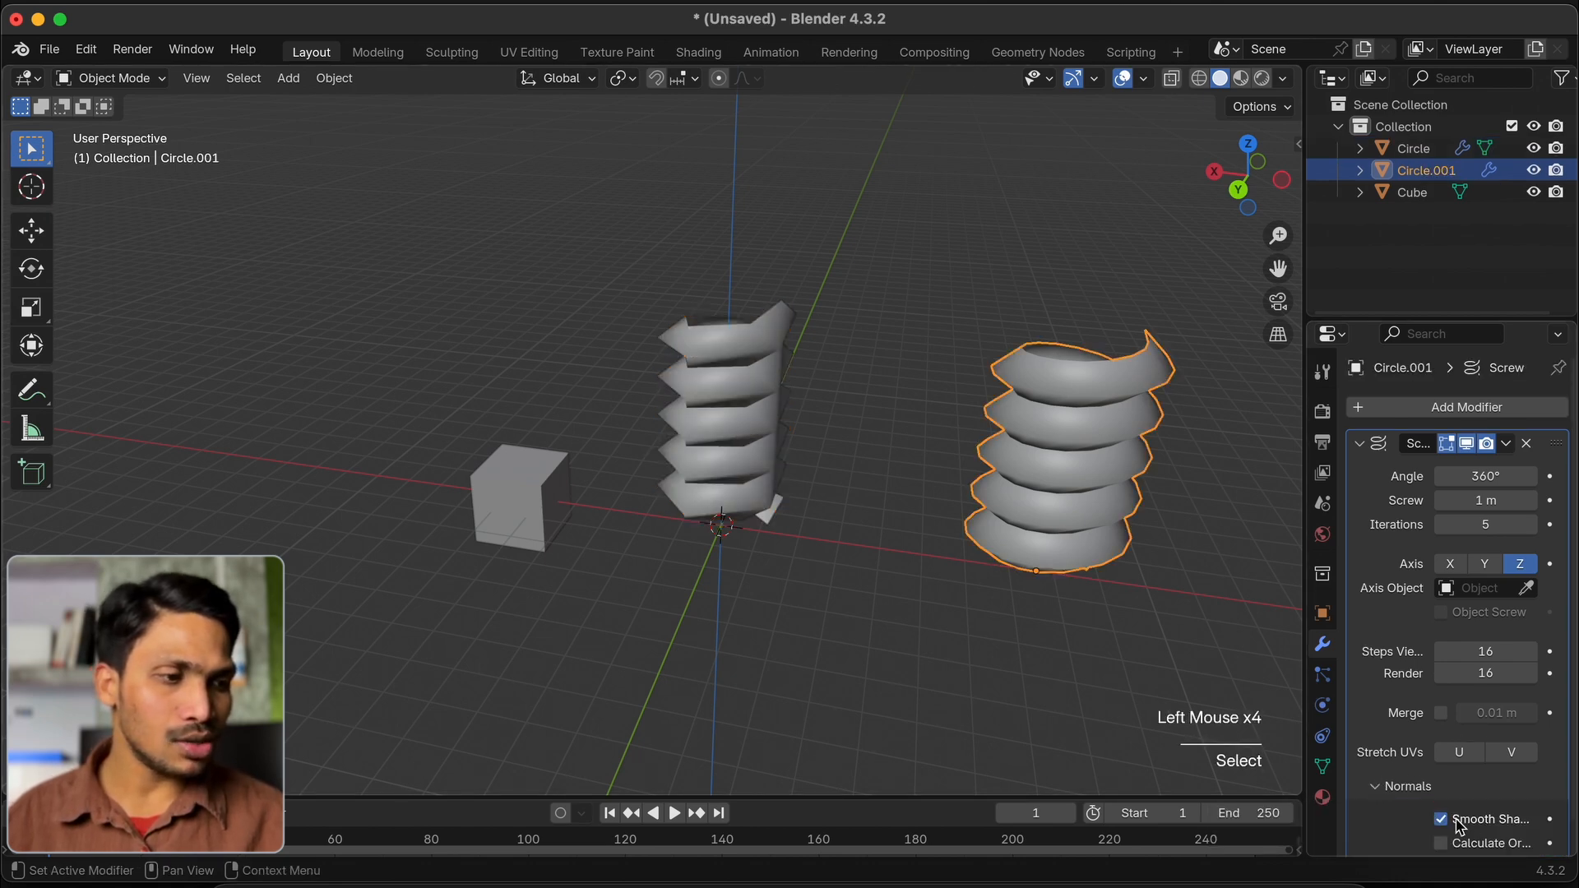
middle_click_drag(1072, 510, 1072, 511)
scroll(1071, 510, "right", 4)
scroll(1071, 510, "up", 4, "super")
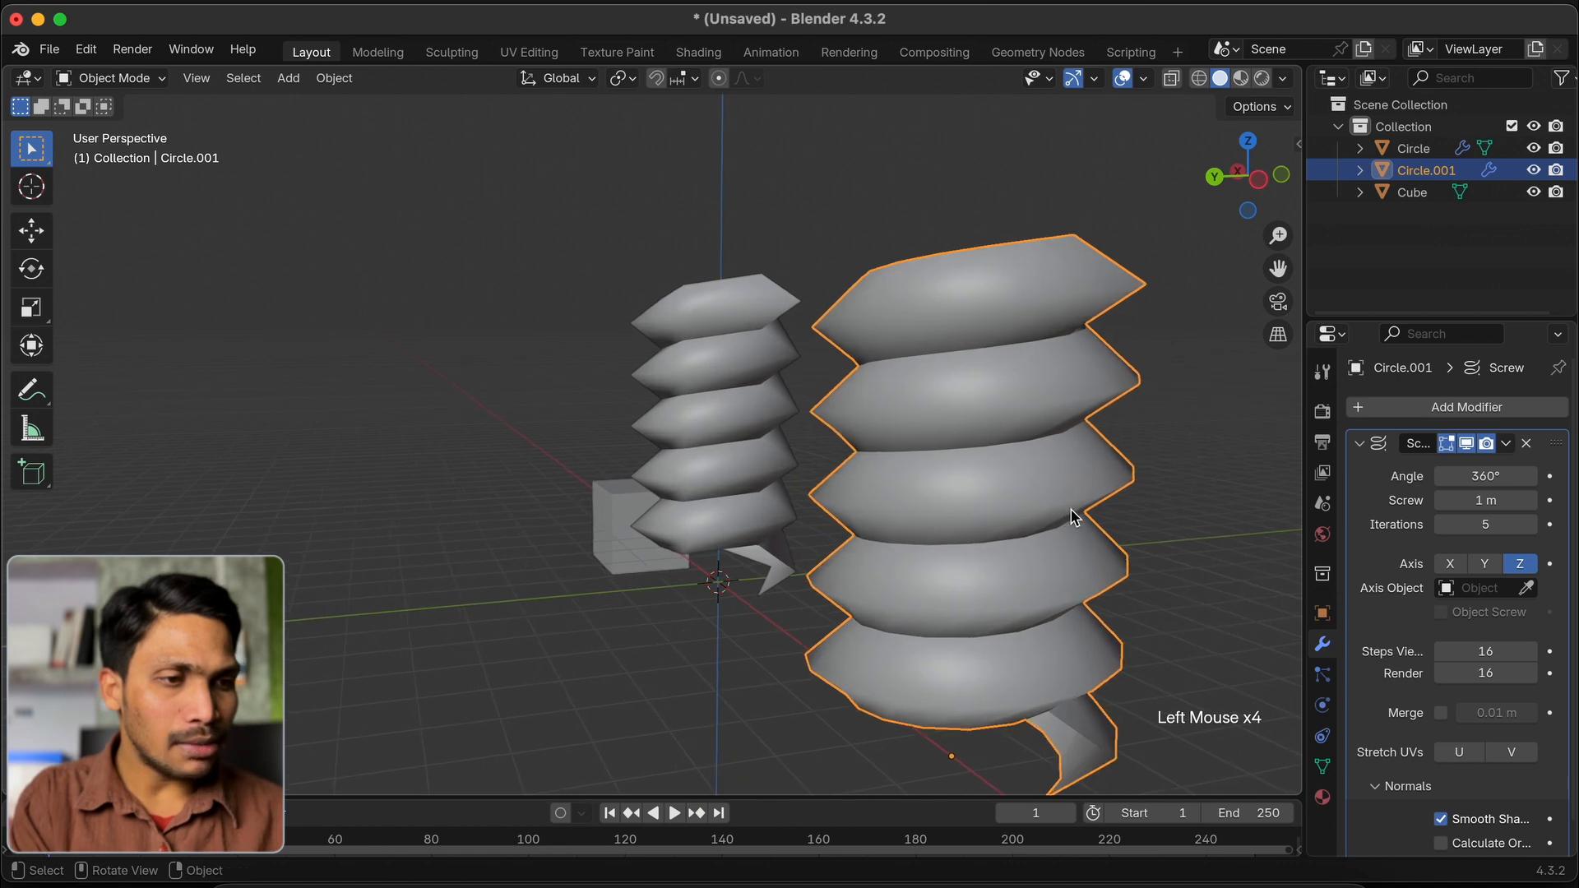
scroll(1071, 510, "right", 6)
scroll(1071, 510, "down", 4, "shift")
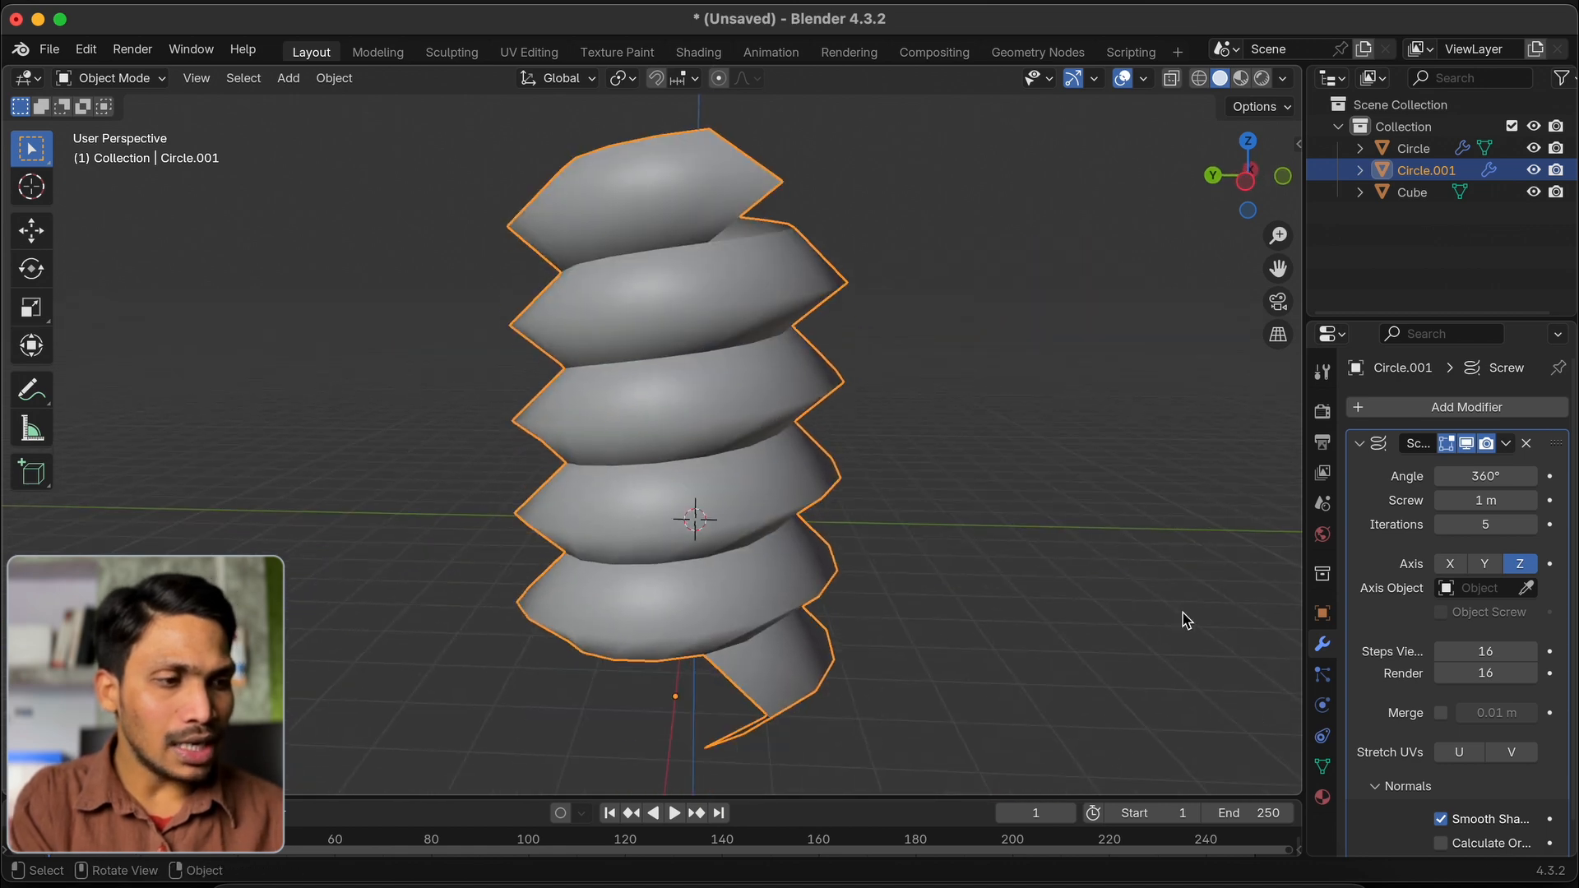
left_click(1442, 819)
scroll(832, 606, "down", 3, "super")
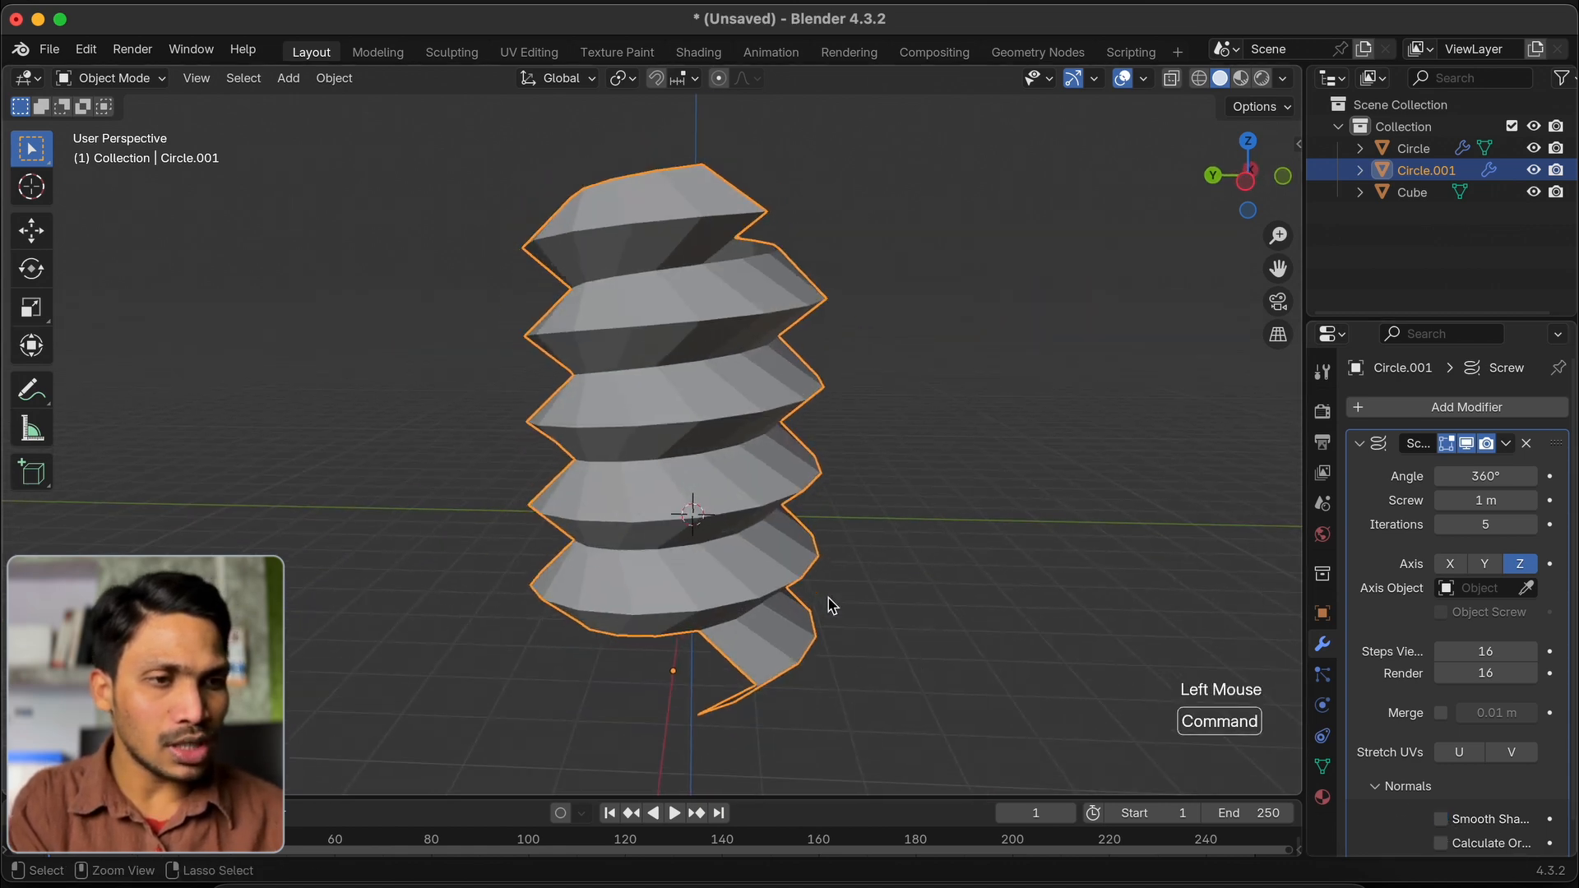
Add a Subdivision Surface modifier and a Bevel modifier to the copied spiral
left_click(1461, 408)
type("sub")
key("Return")
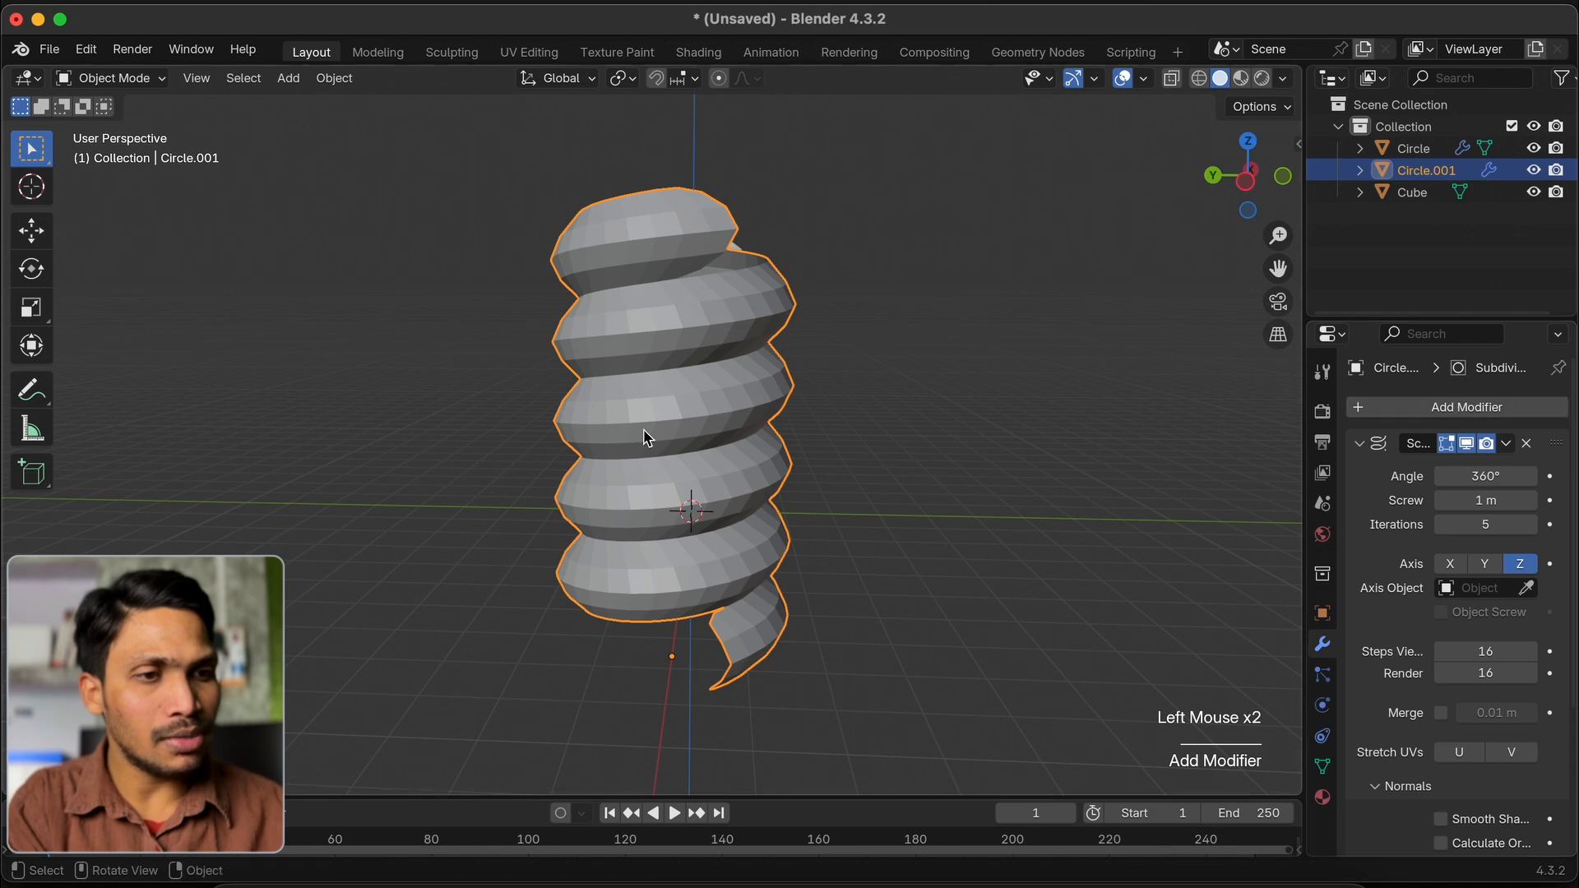
left_click(1422, 409)
type("bev")
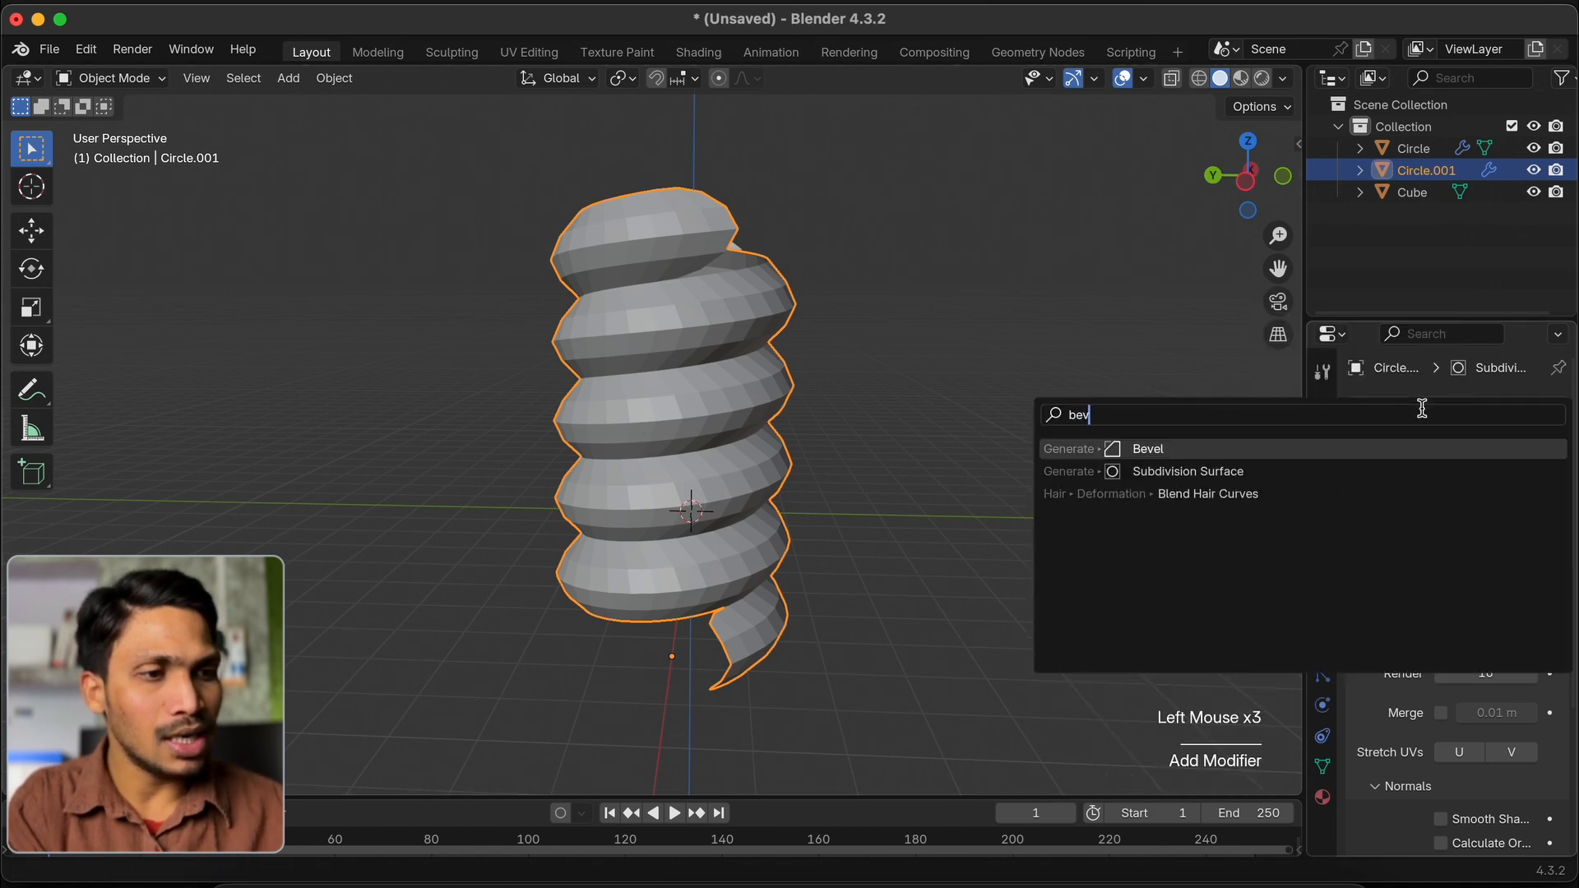
key("Return")
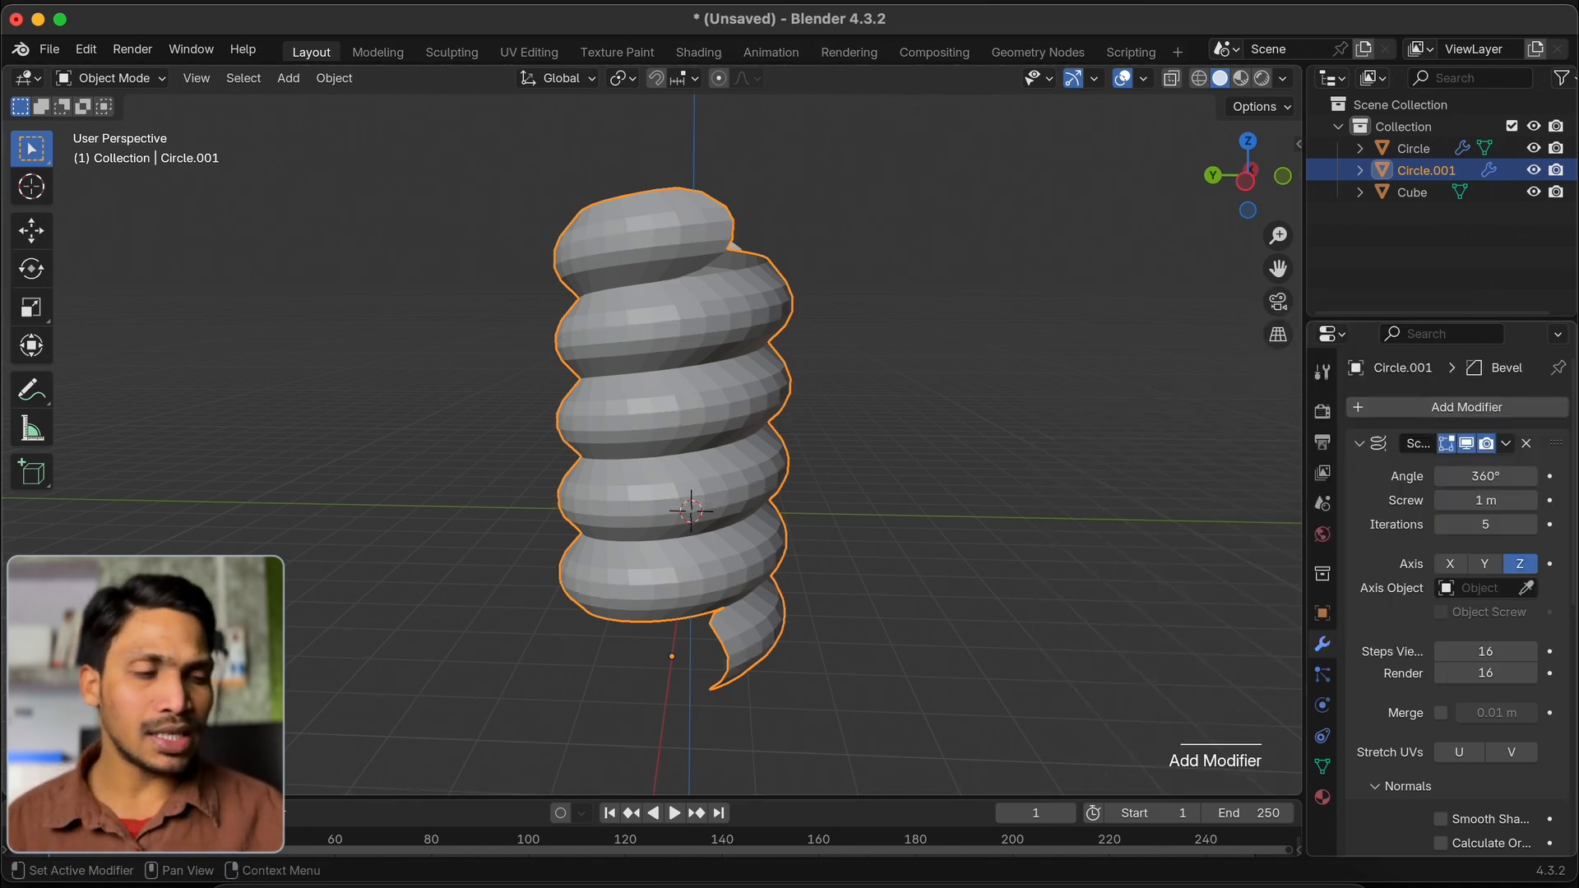
middle_click_drag(670, 427, 722, 454)
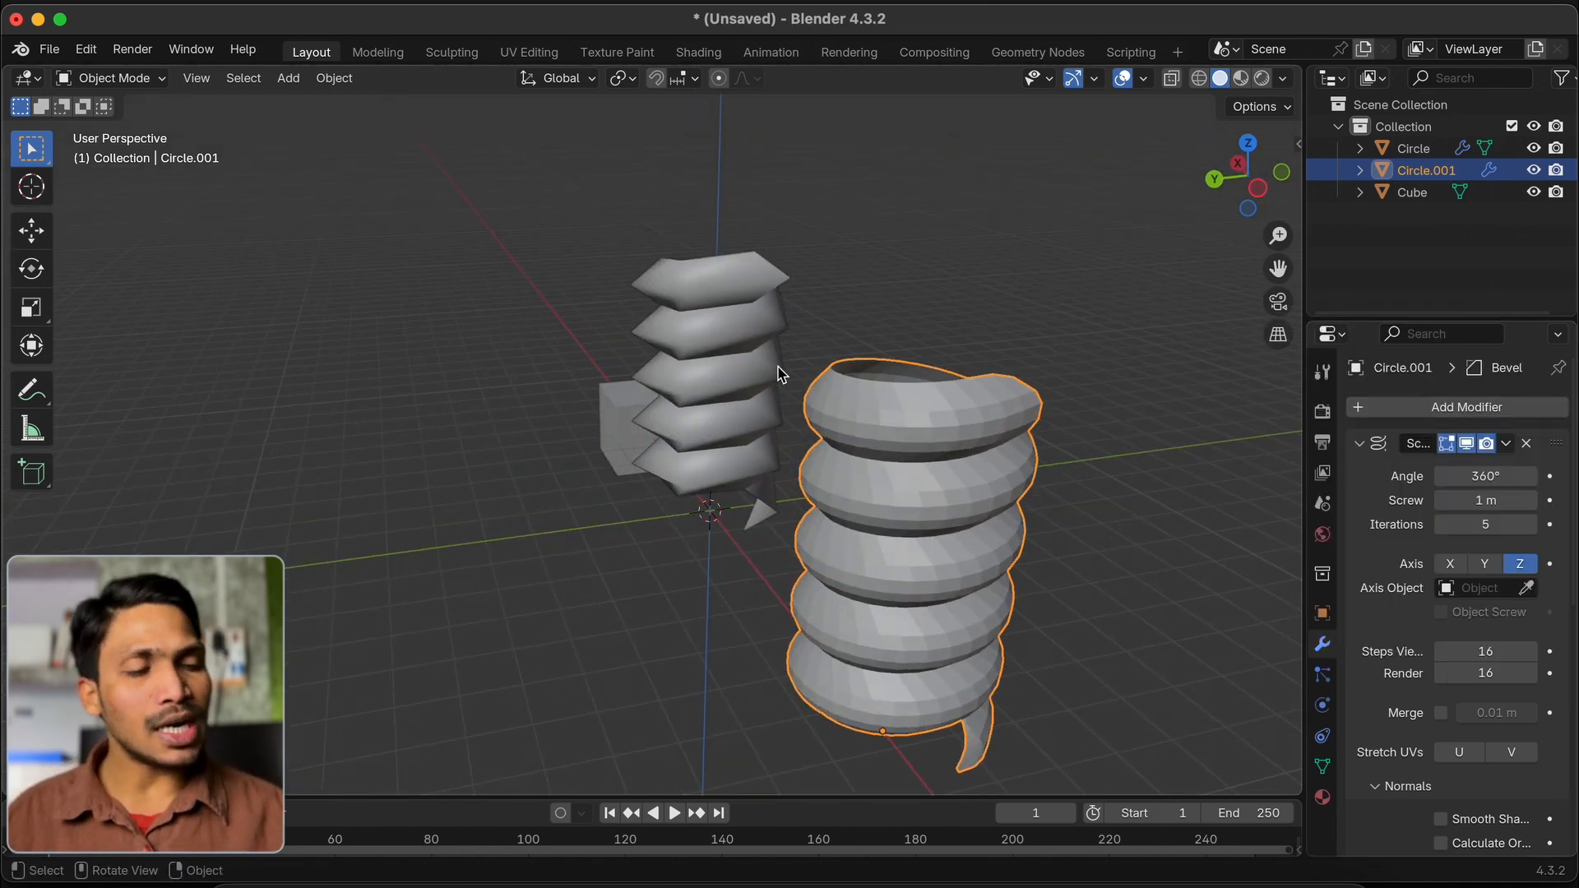
Delete all objects in the scene
key("a")
key("x")
left_click(902, 458)
Add a mesh circle and give it a Screw modifier
key("shift+a")
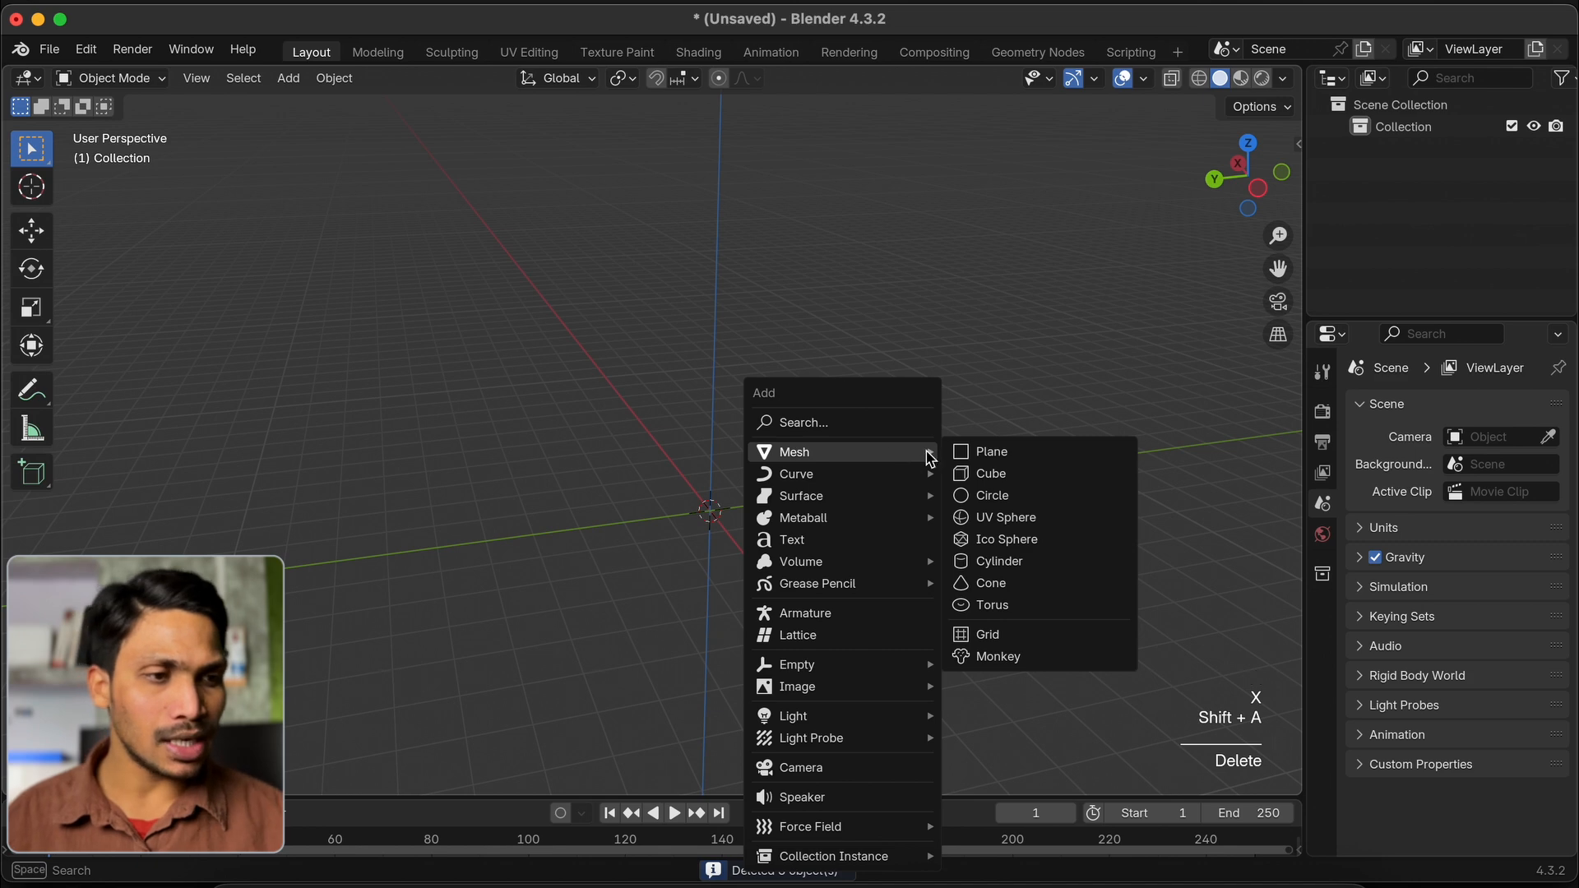
left_click(986, 503)
middle_click_drag(807, 514, 837, 548)
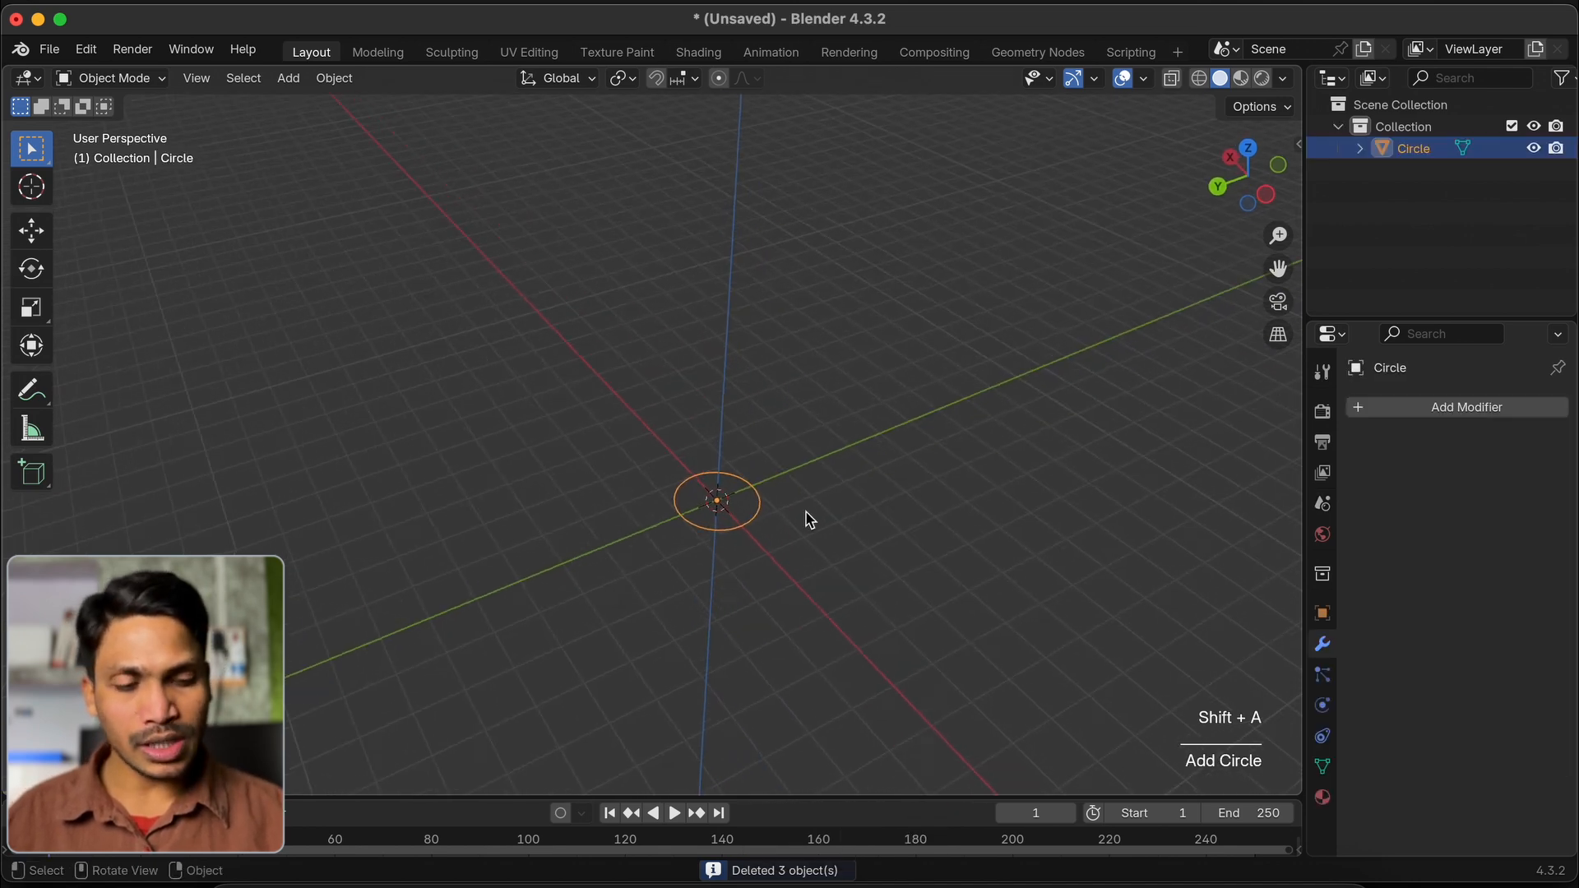
left_click(1521, 411)
type("scre")
key("Return")
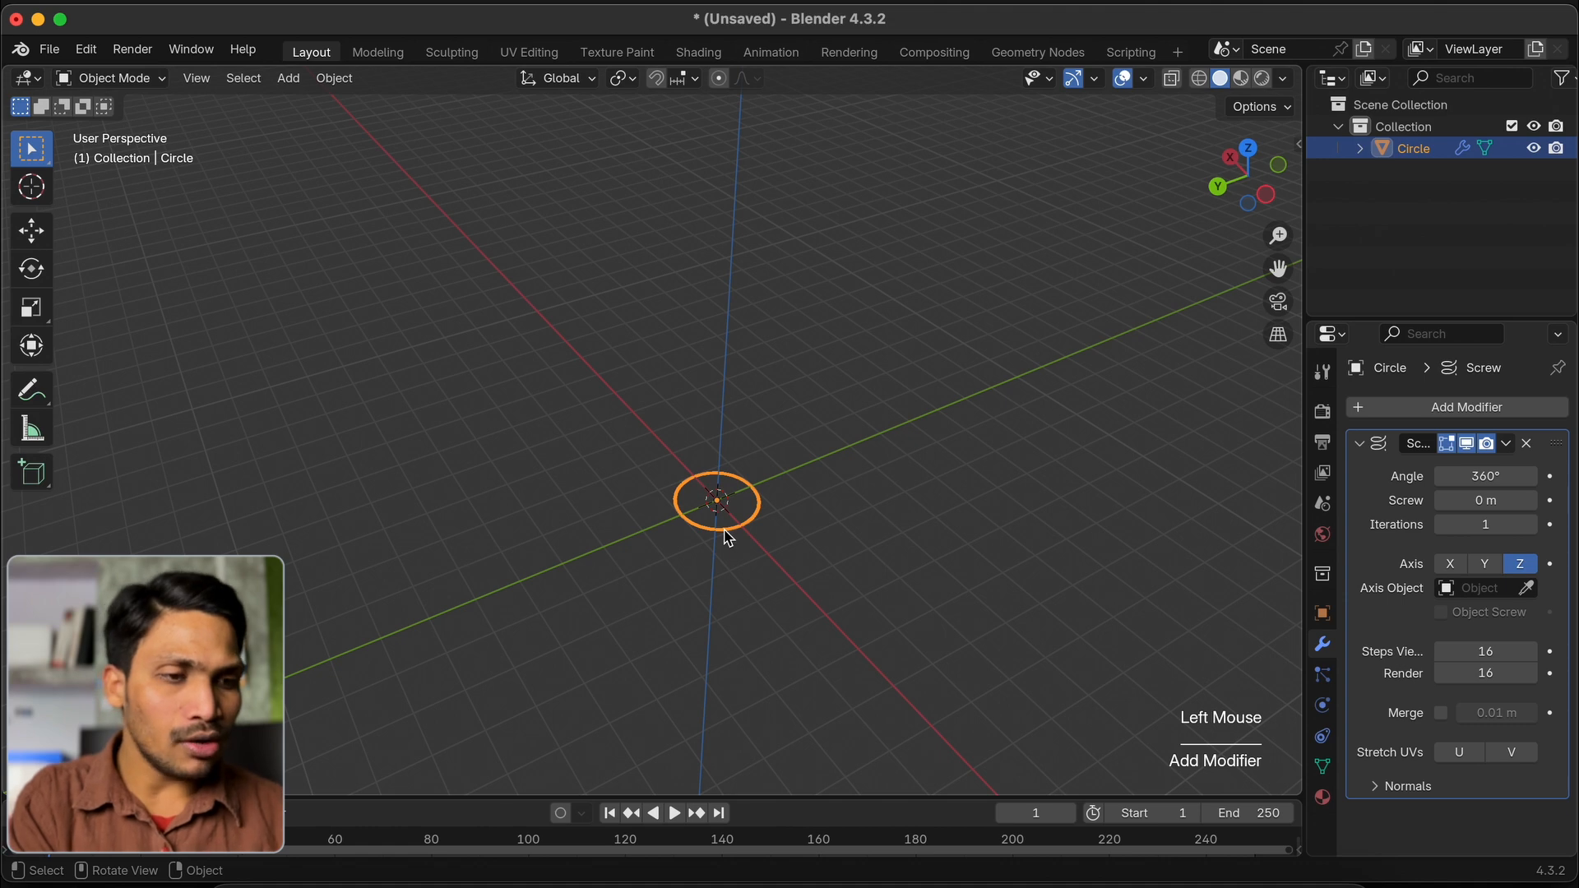
In Edit Mode, set the circle's Screw modifier to a Screw of 1 m and 10 iterations
key("Tab")
middle_click_drag(720, 529, 723, 529)
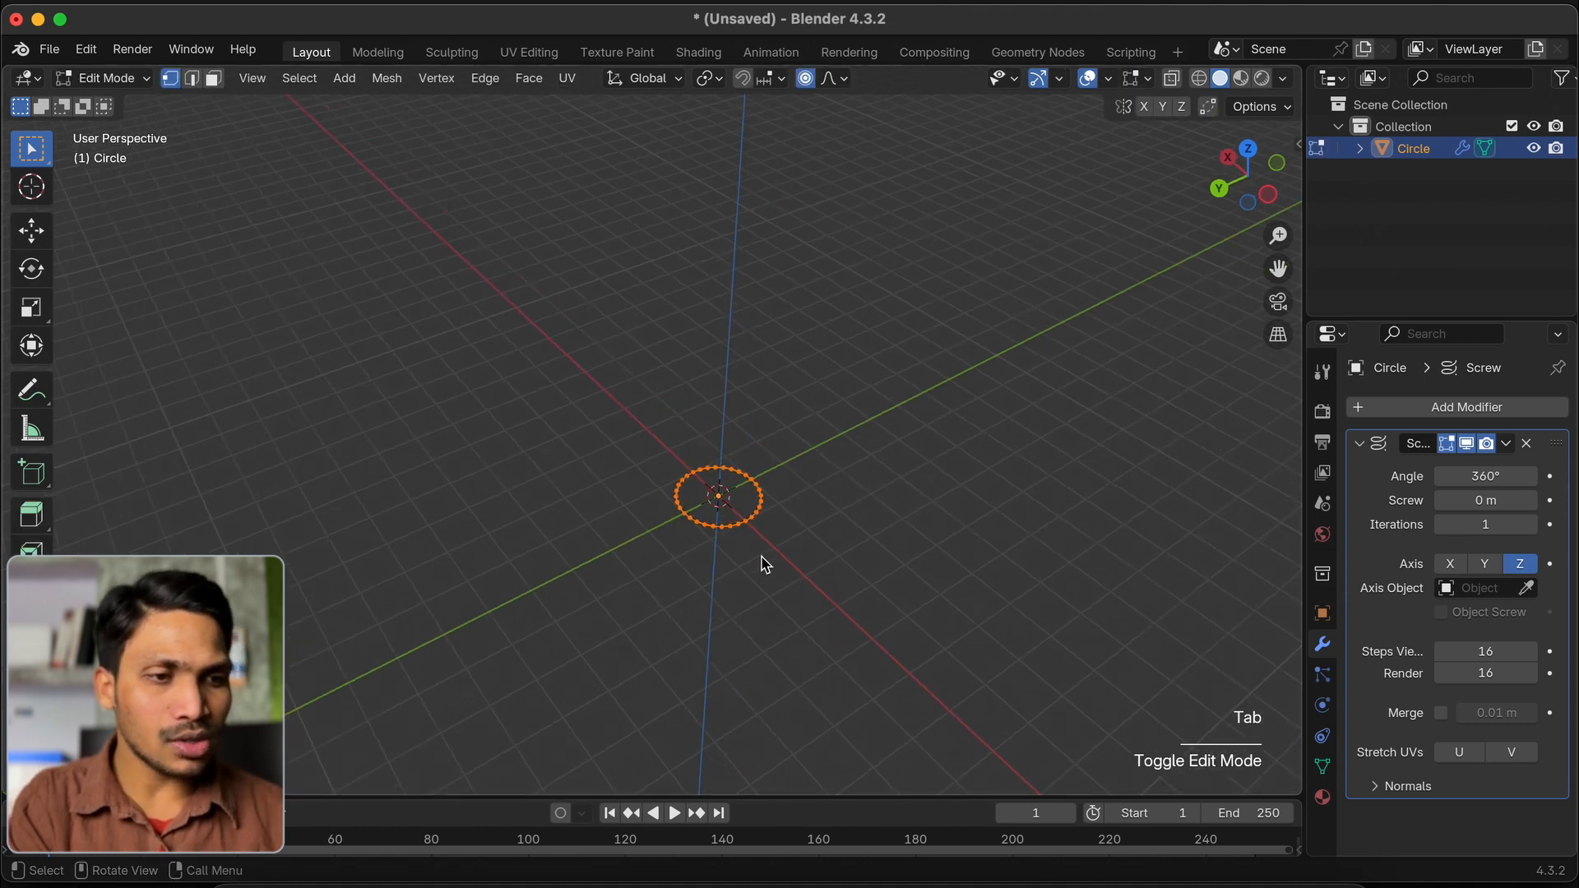
scroll(763, 564, "down", 10)
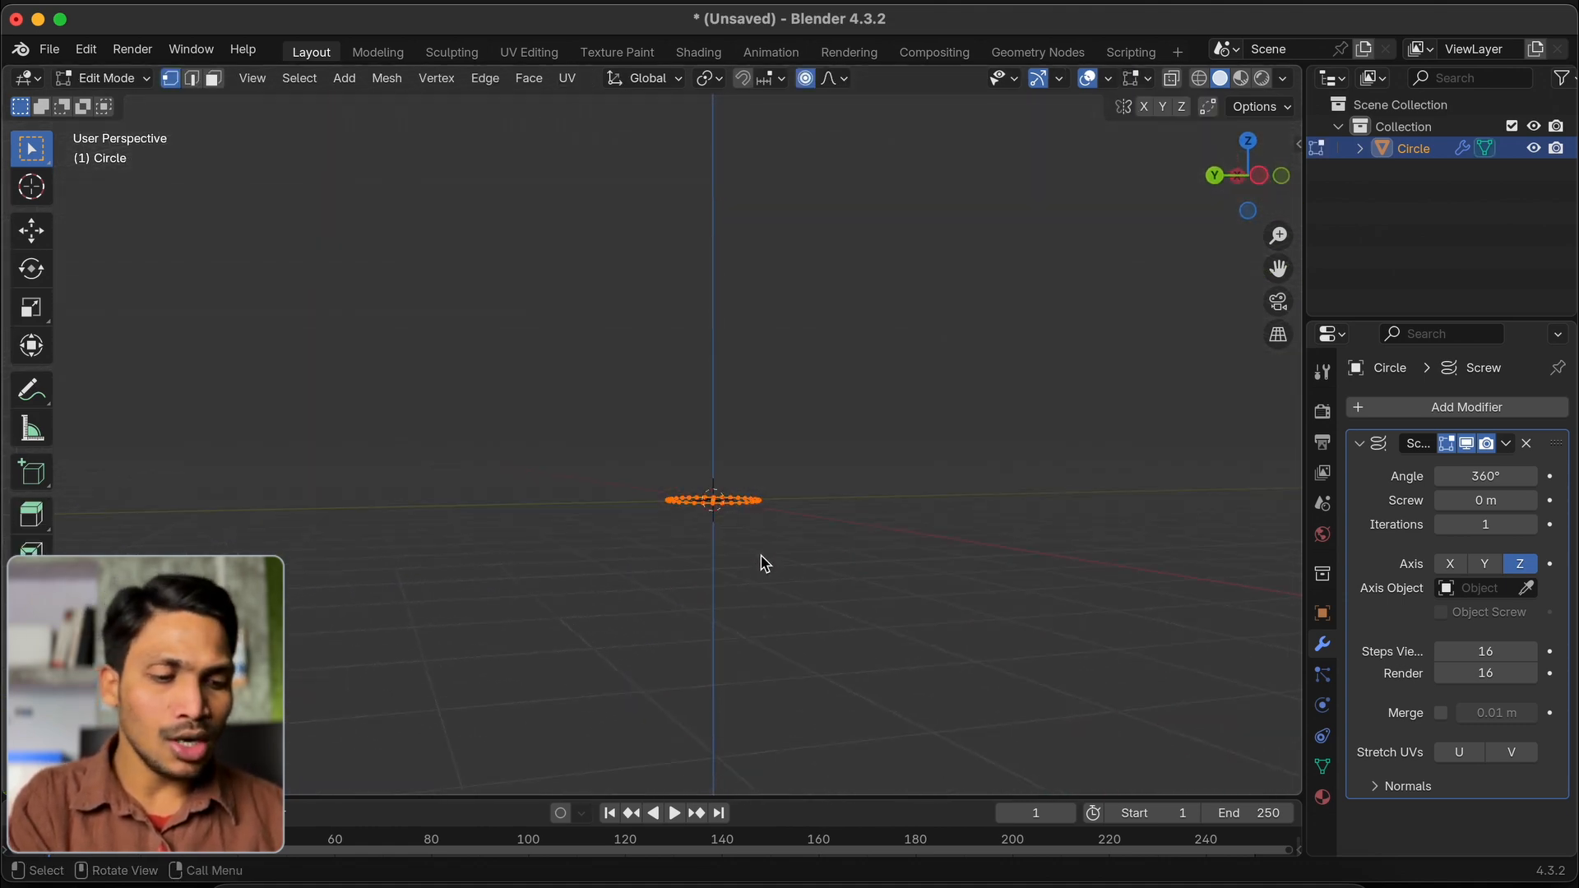
left_click(1480, 501)
type("1")
key("Return")
double_click(1508, 527)
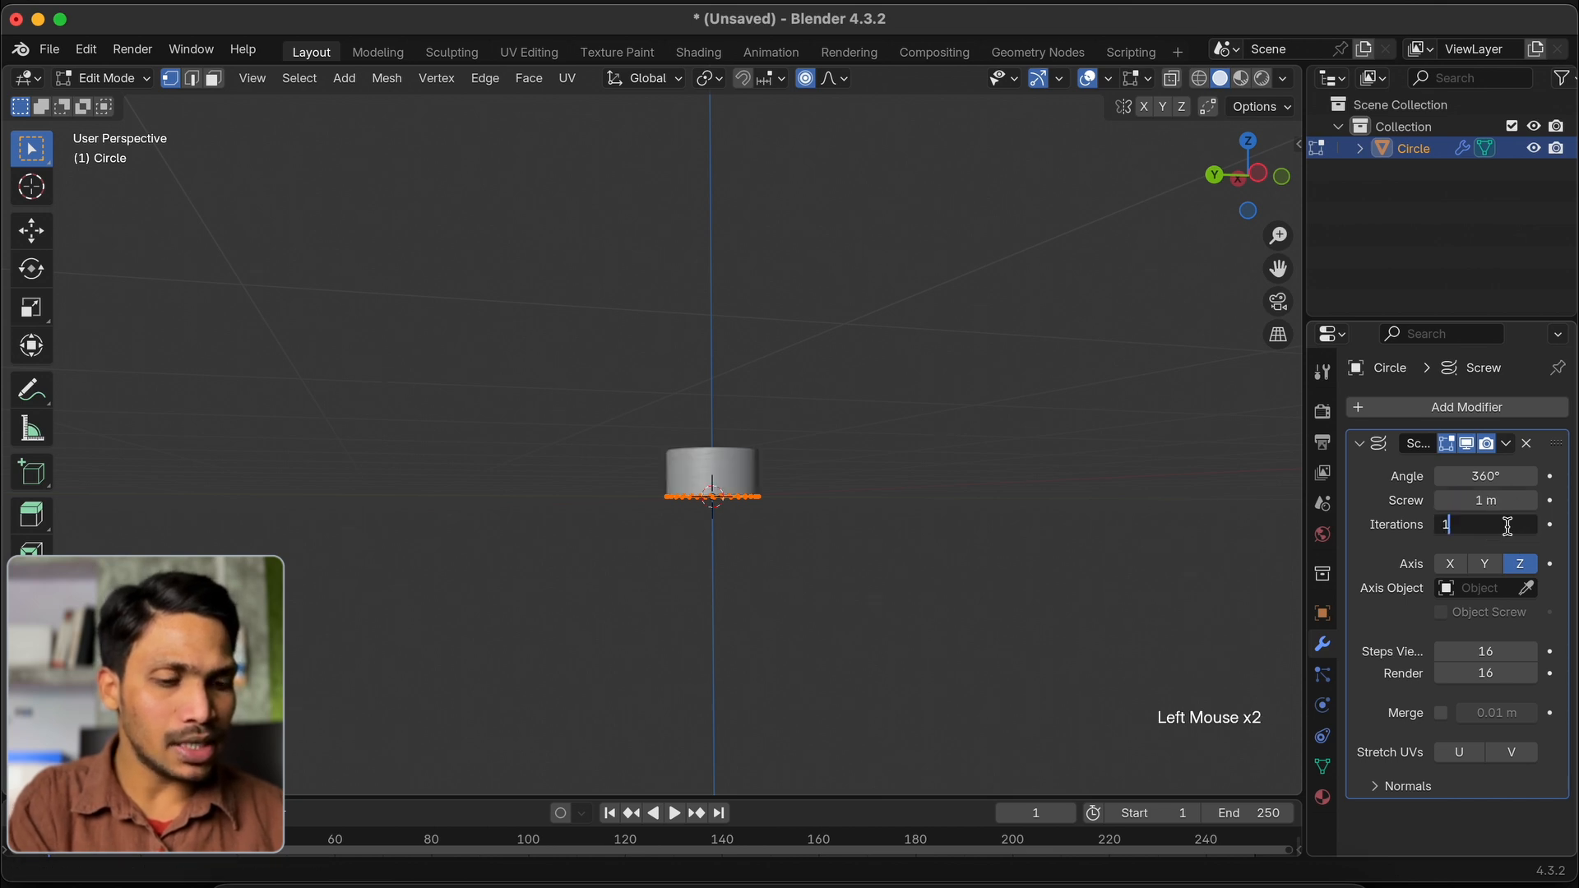
type("10")
key("Return")
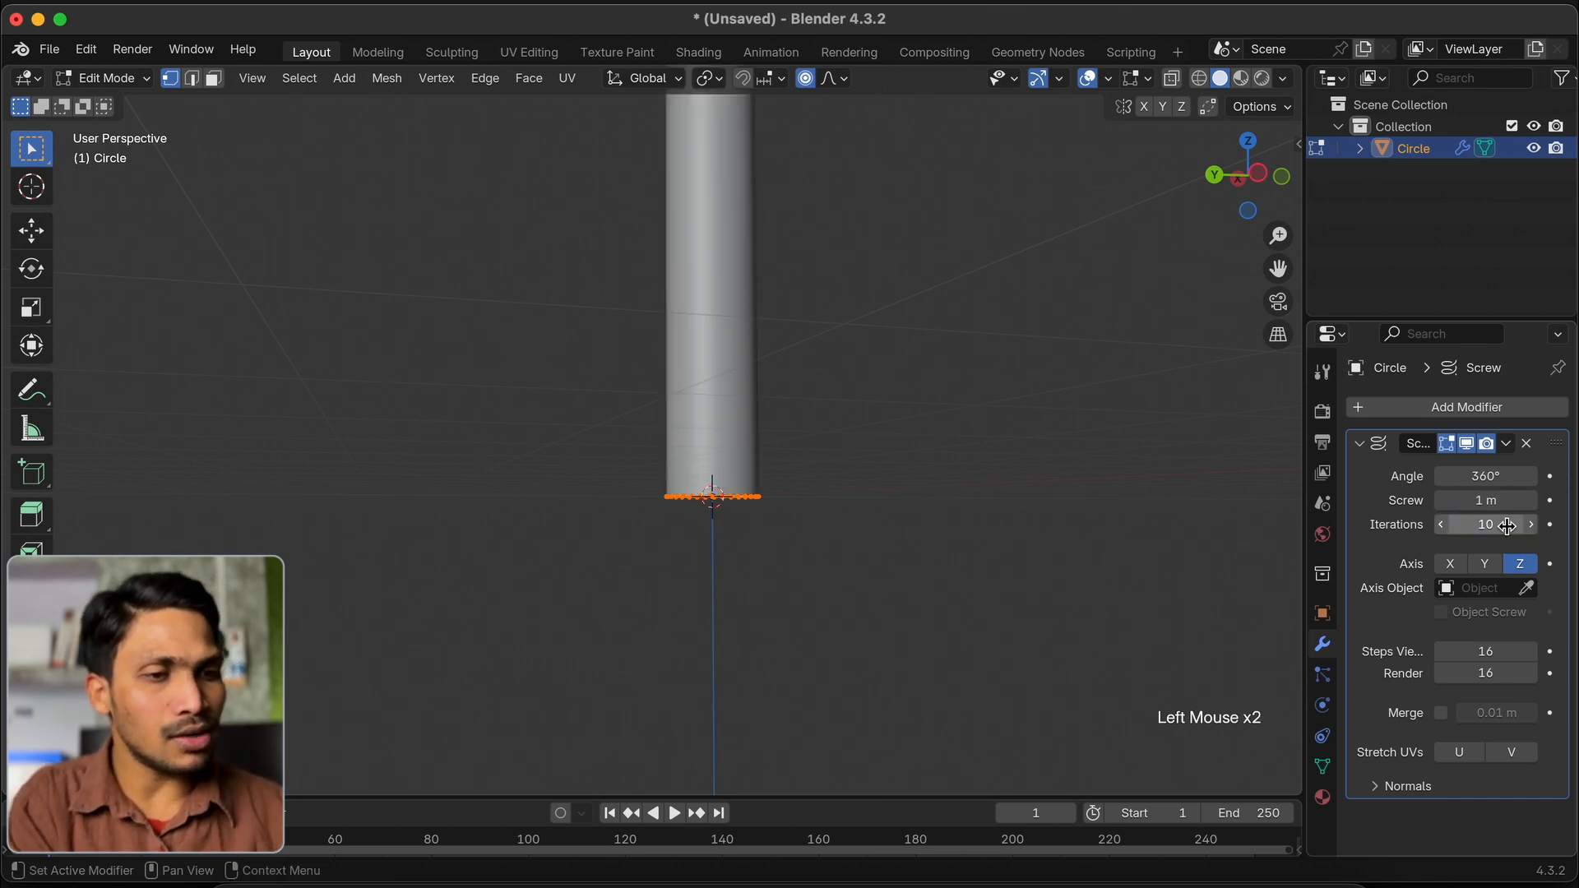
Move the circle's vertices freely about 0.65 m off its origin to form a twisted thread, and view it from the front
scroll(825, 429, "up", 5)
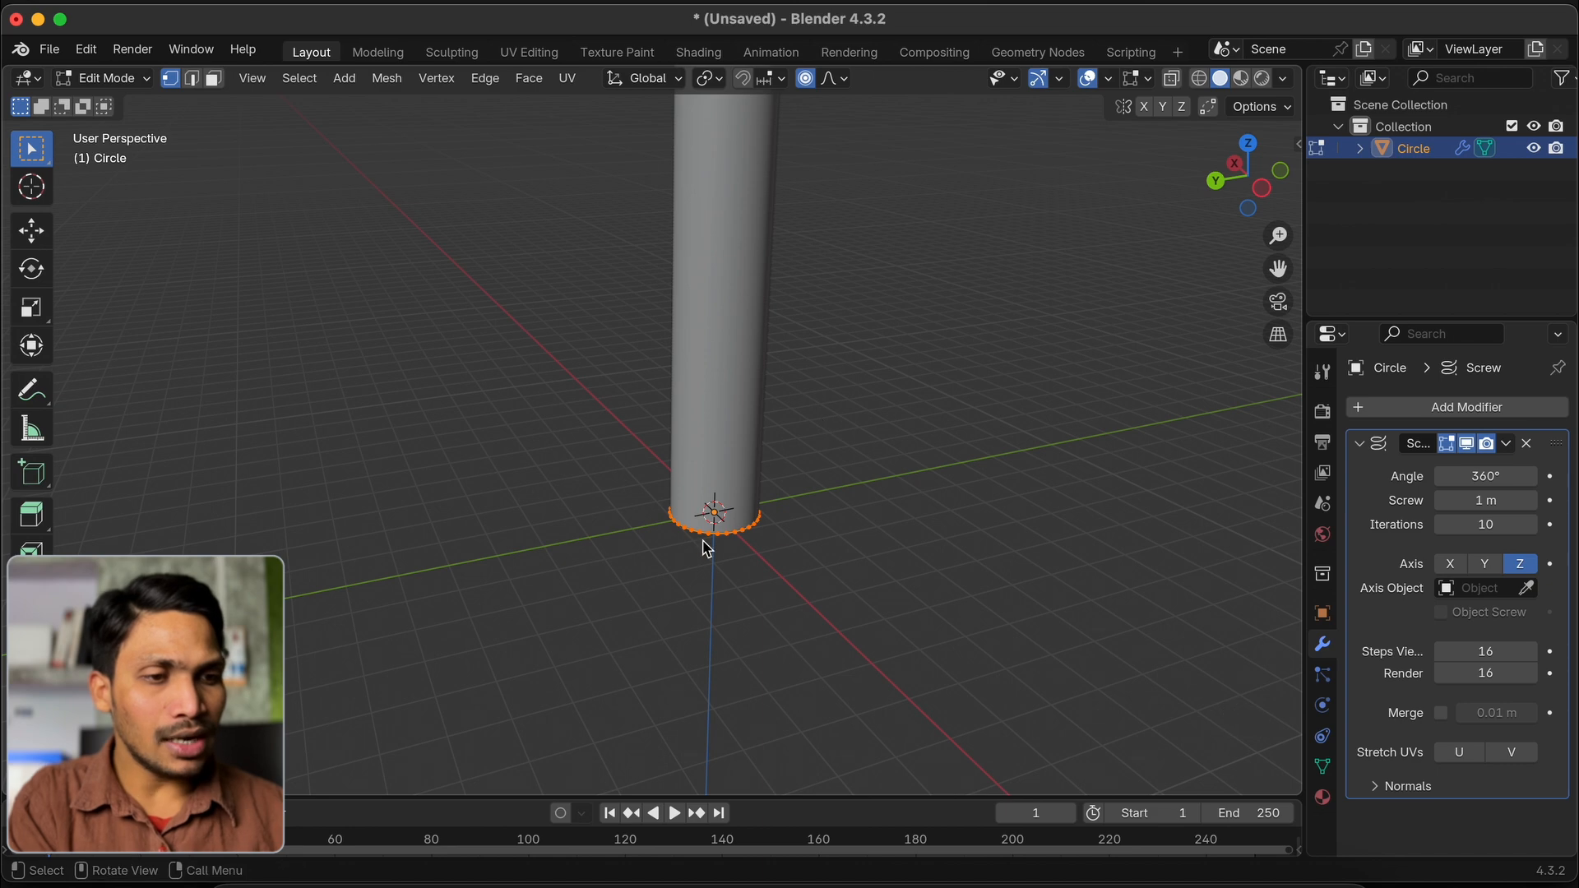
key("g")
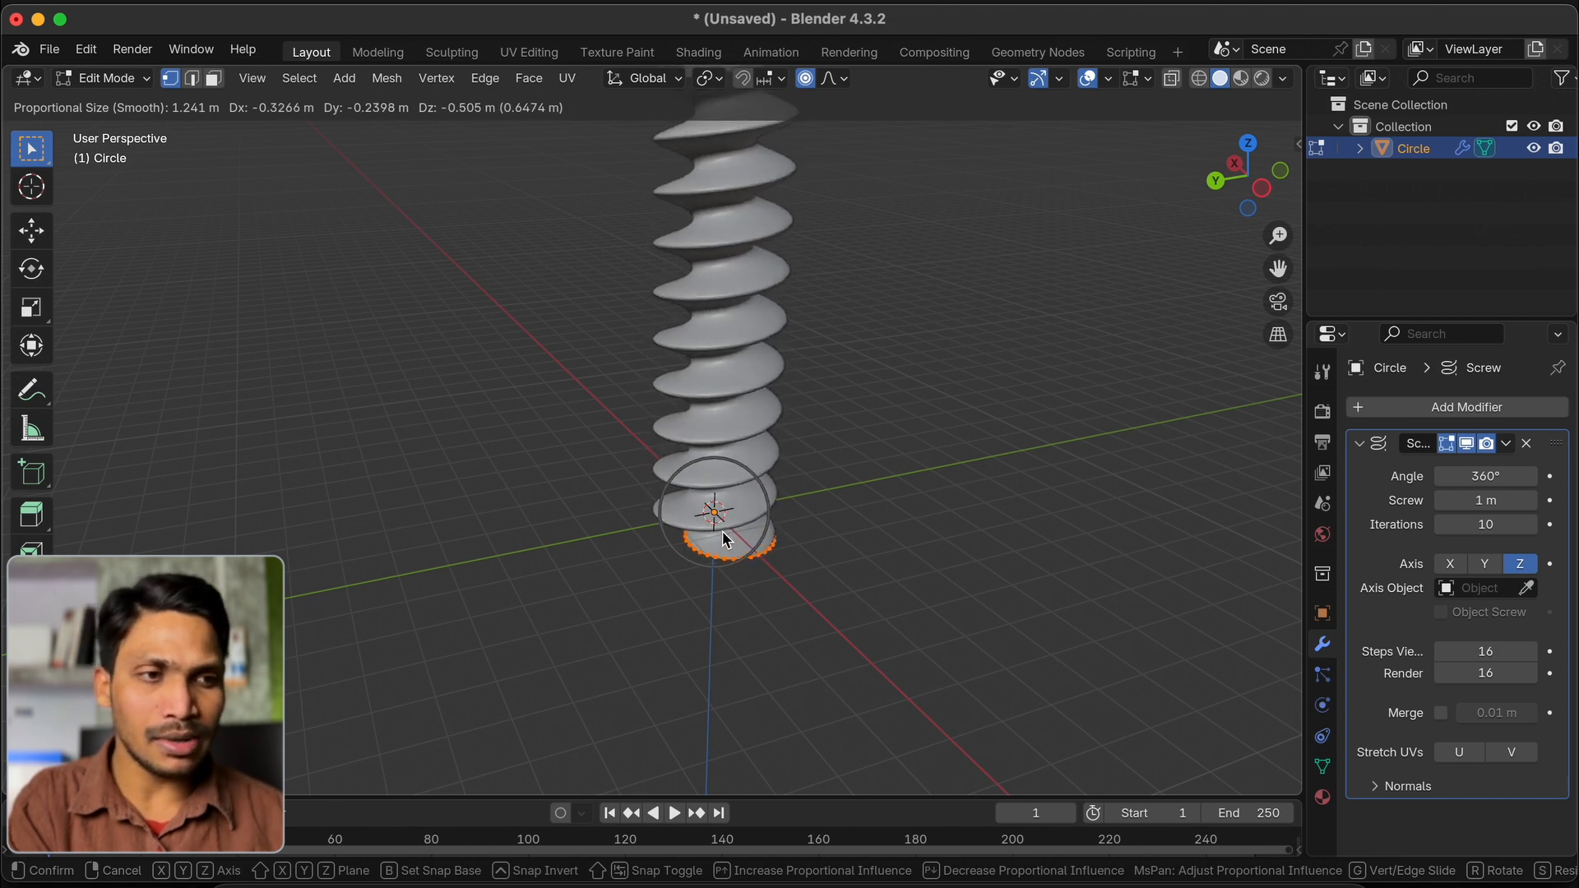
left_click(720, 534)
scroll(720, 534, "up", 5)
key("KP_1")
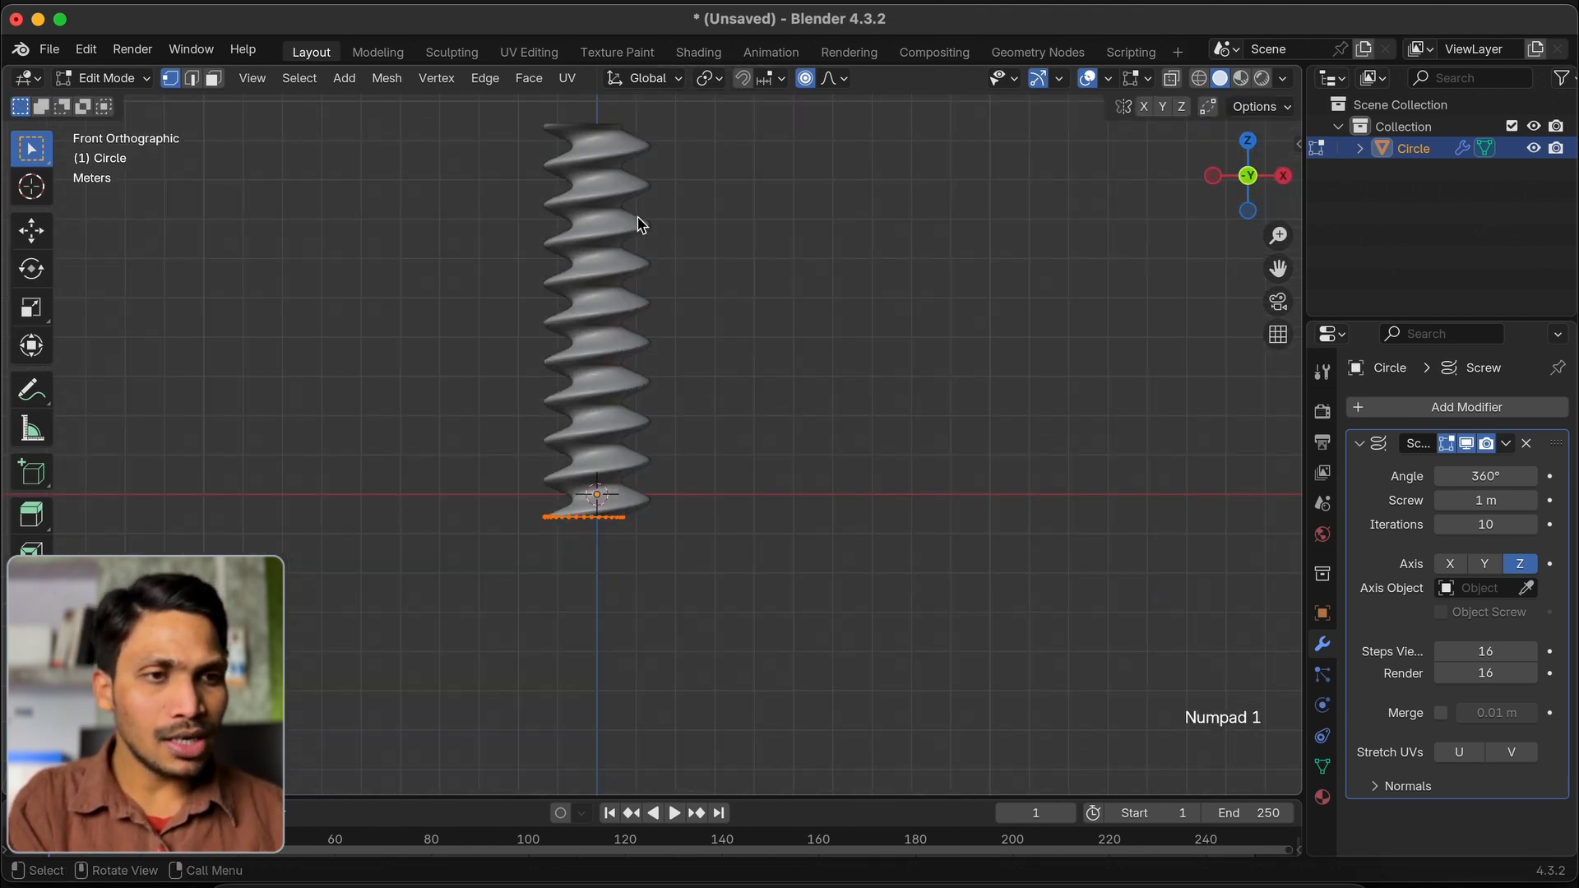